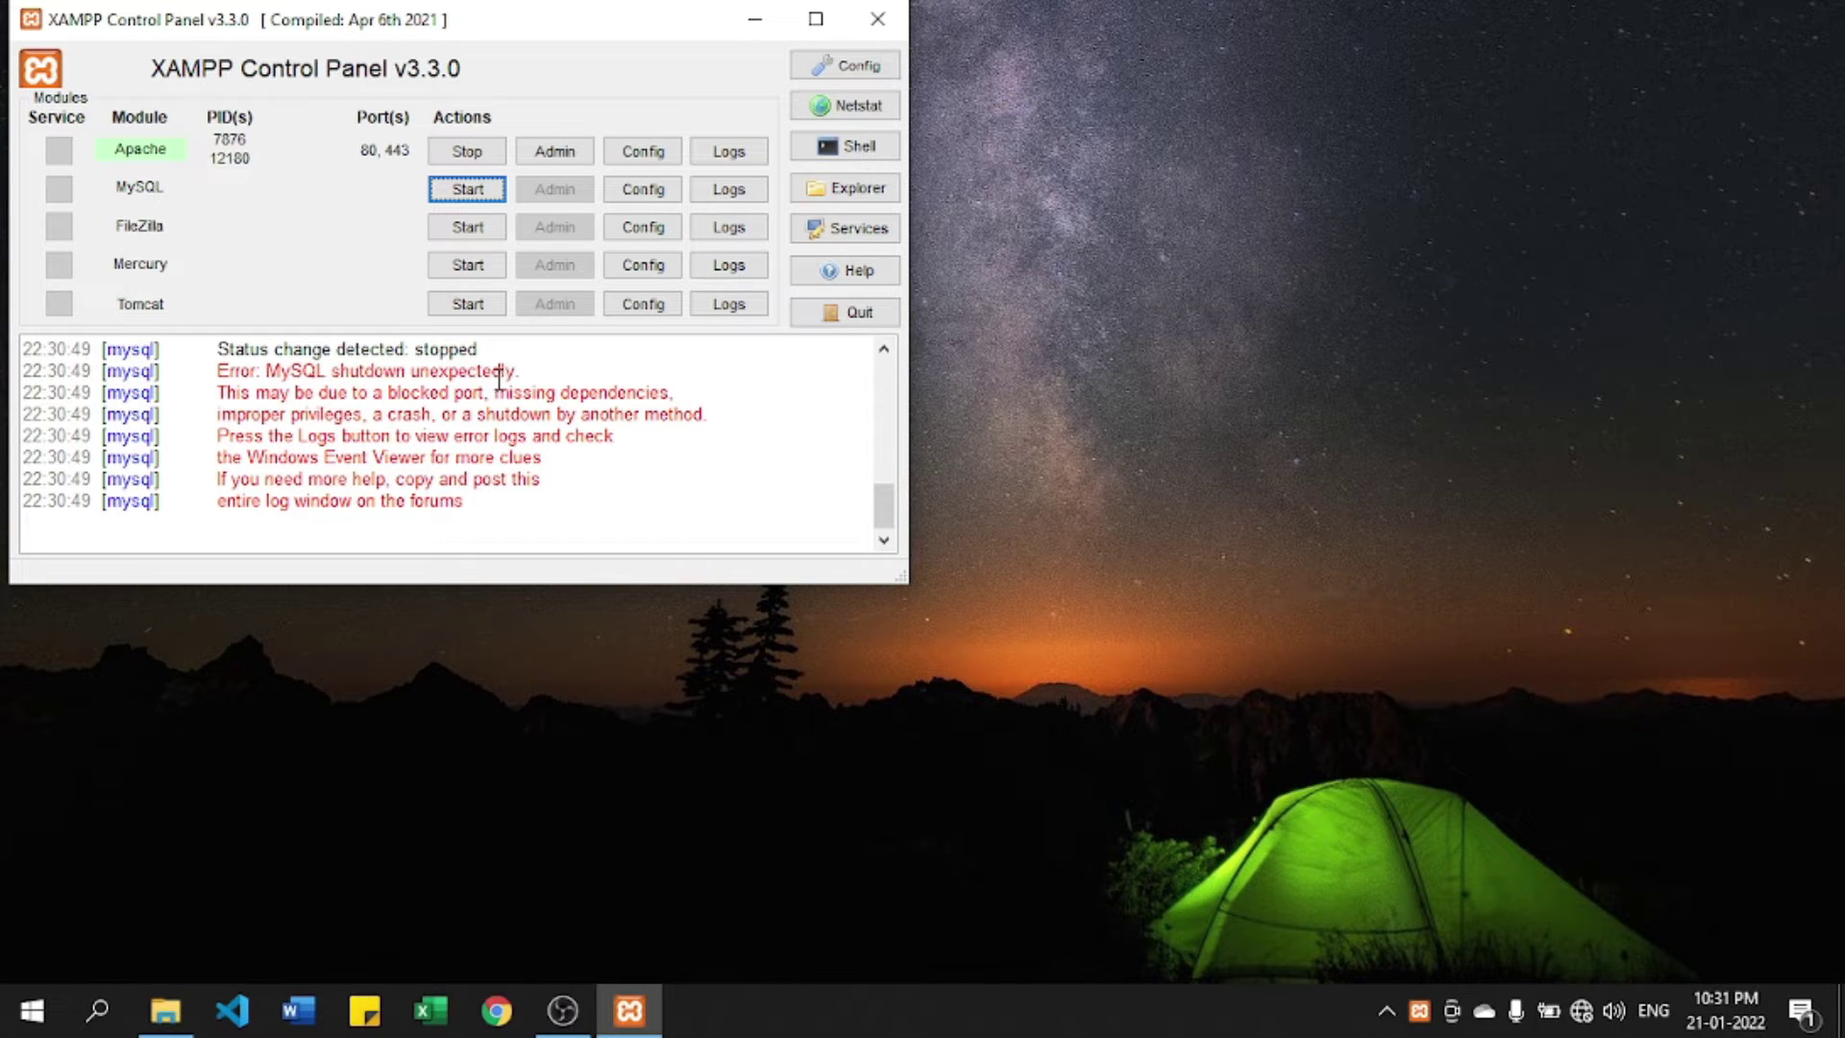
Step: Try to start the MySQL module, minimize the control panel, and switch to the File Explorer window
left_click(481, 193)
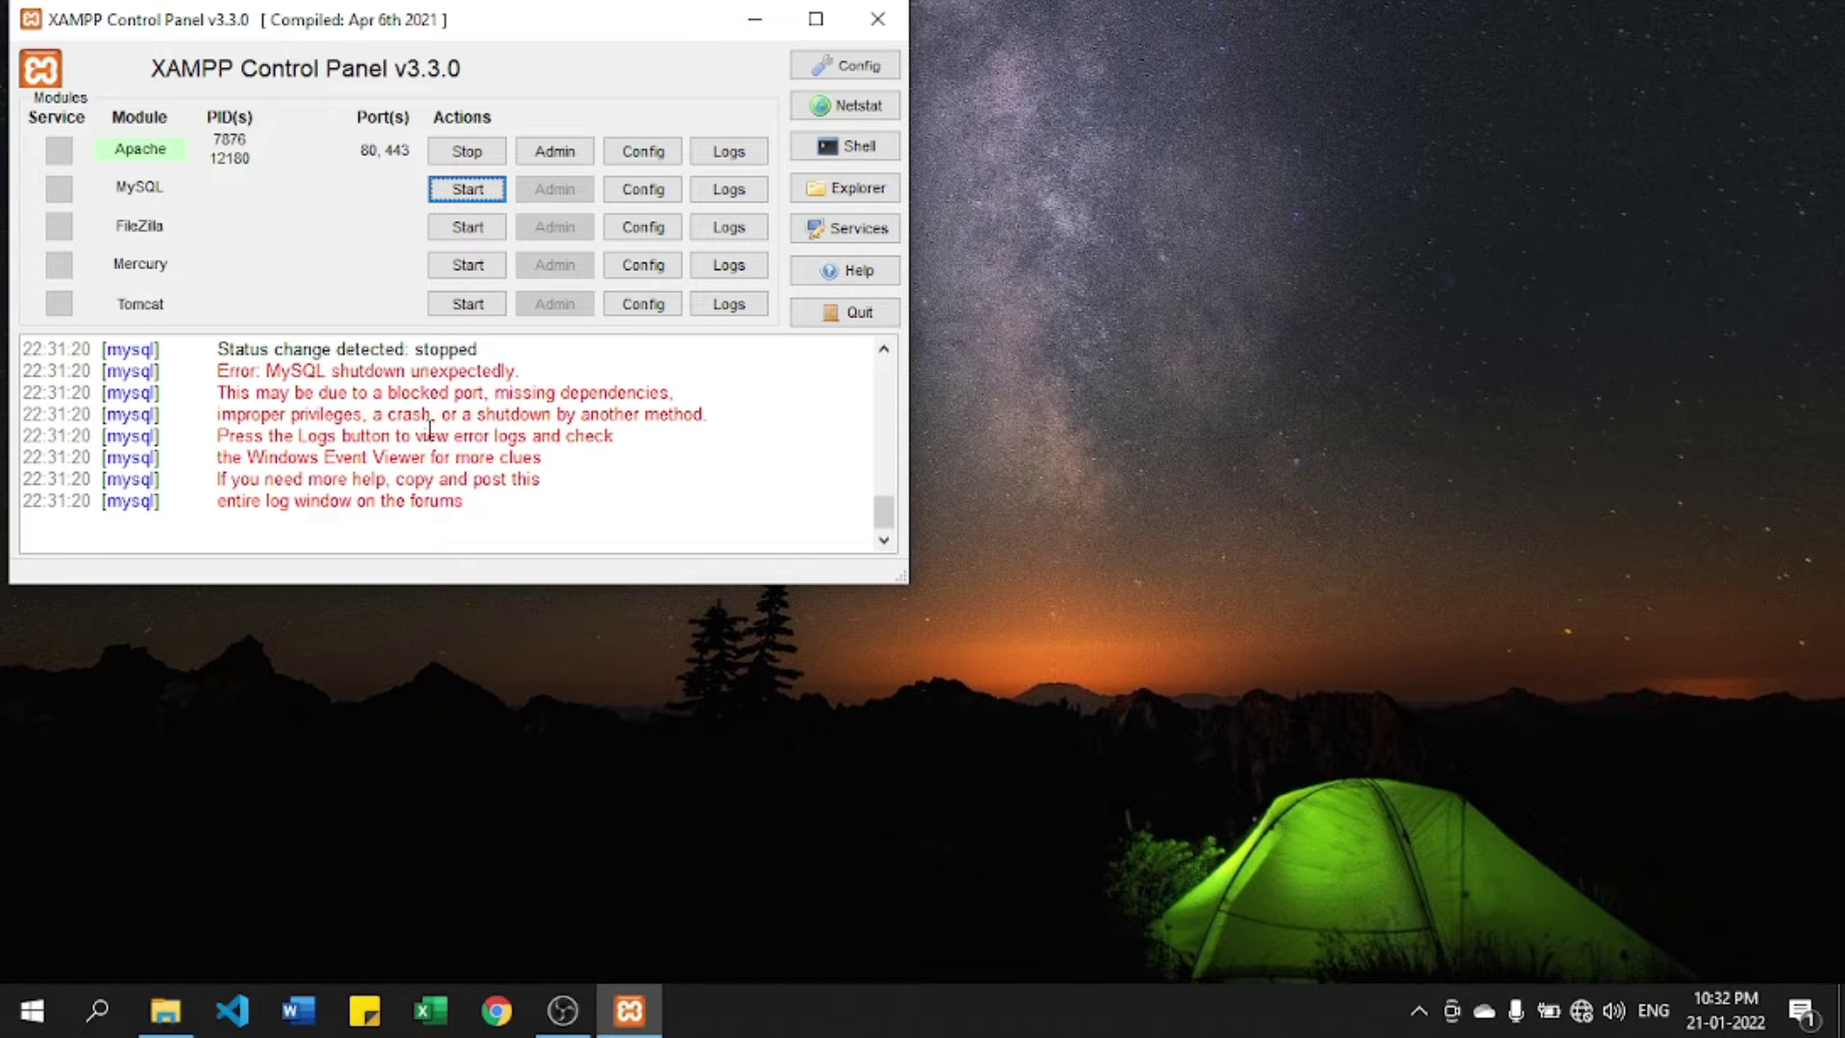
left_click(755, 21)
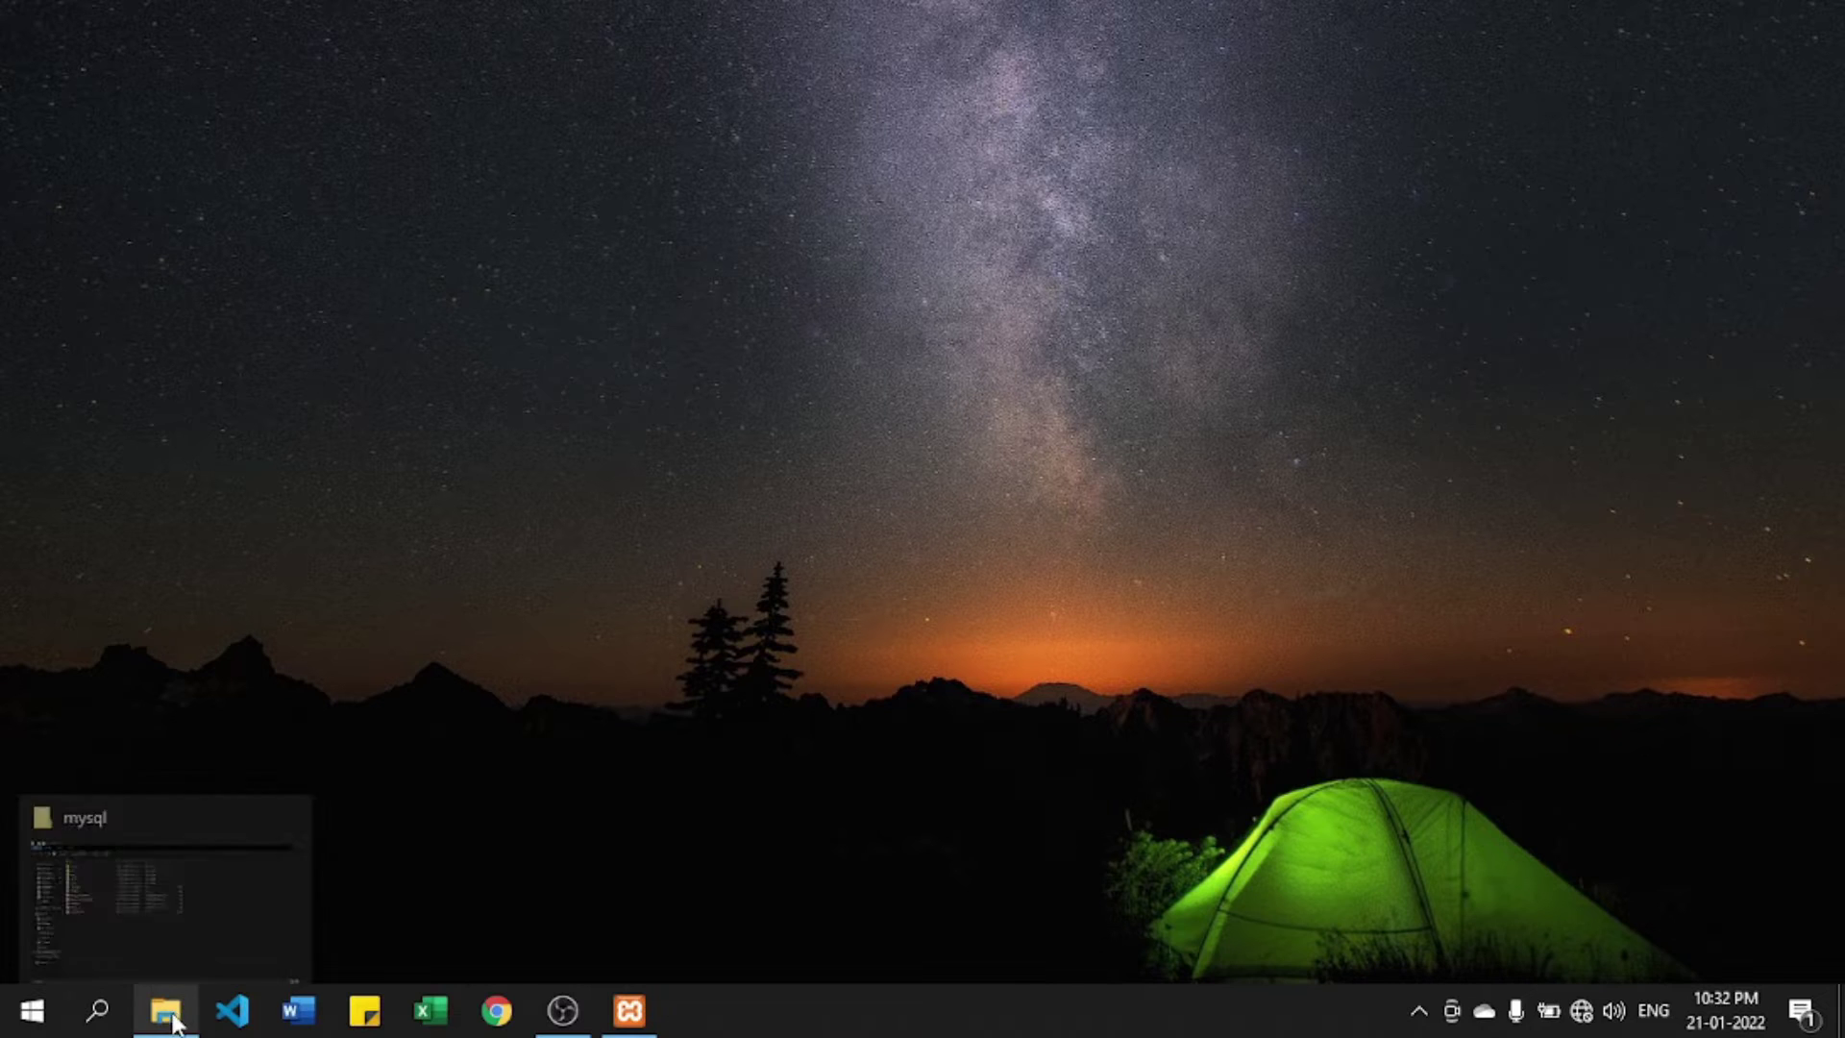
left_click(164, 894)
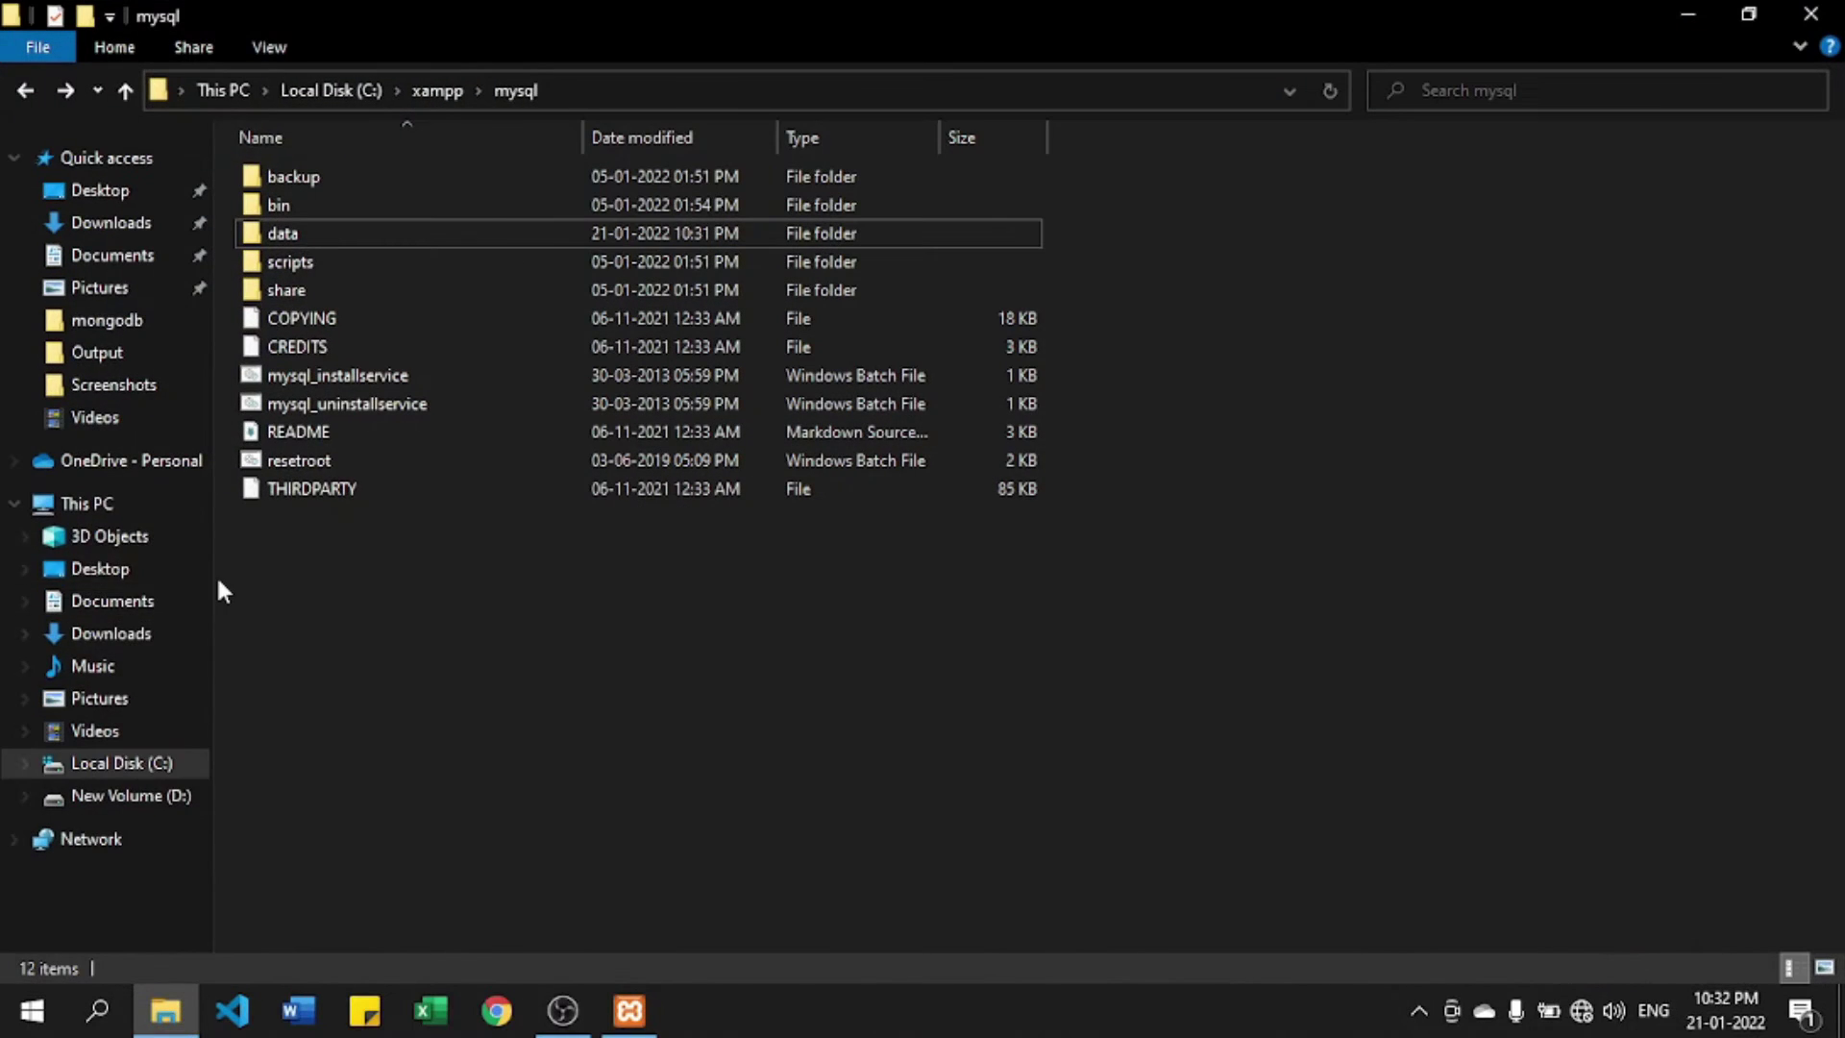
Step: Open the mysql folder inside the xampp folder on Local Disk (C:)
left_click(125, 764)
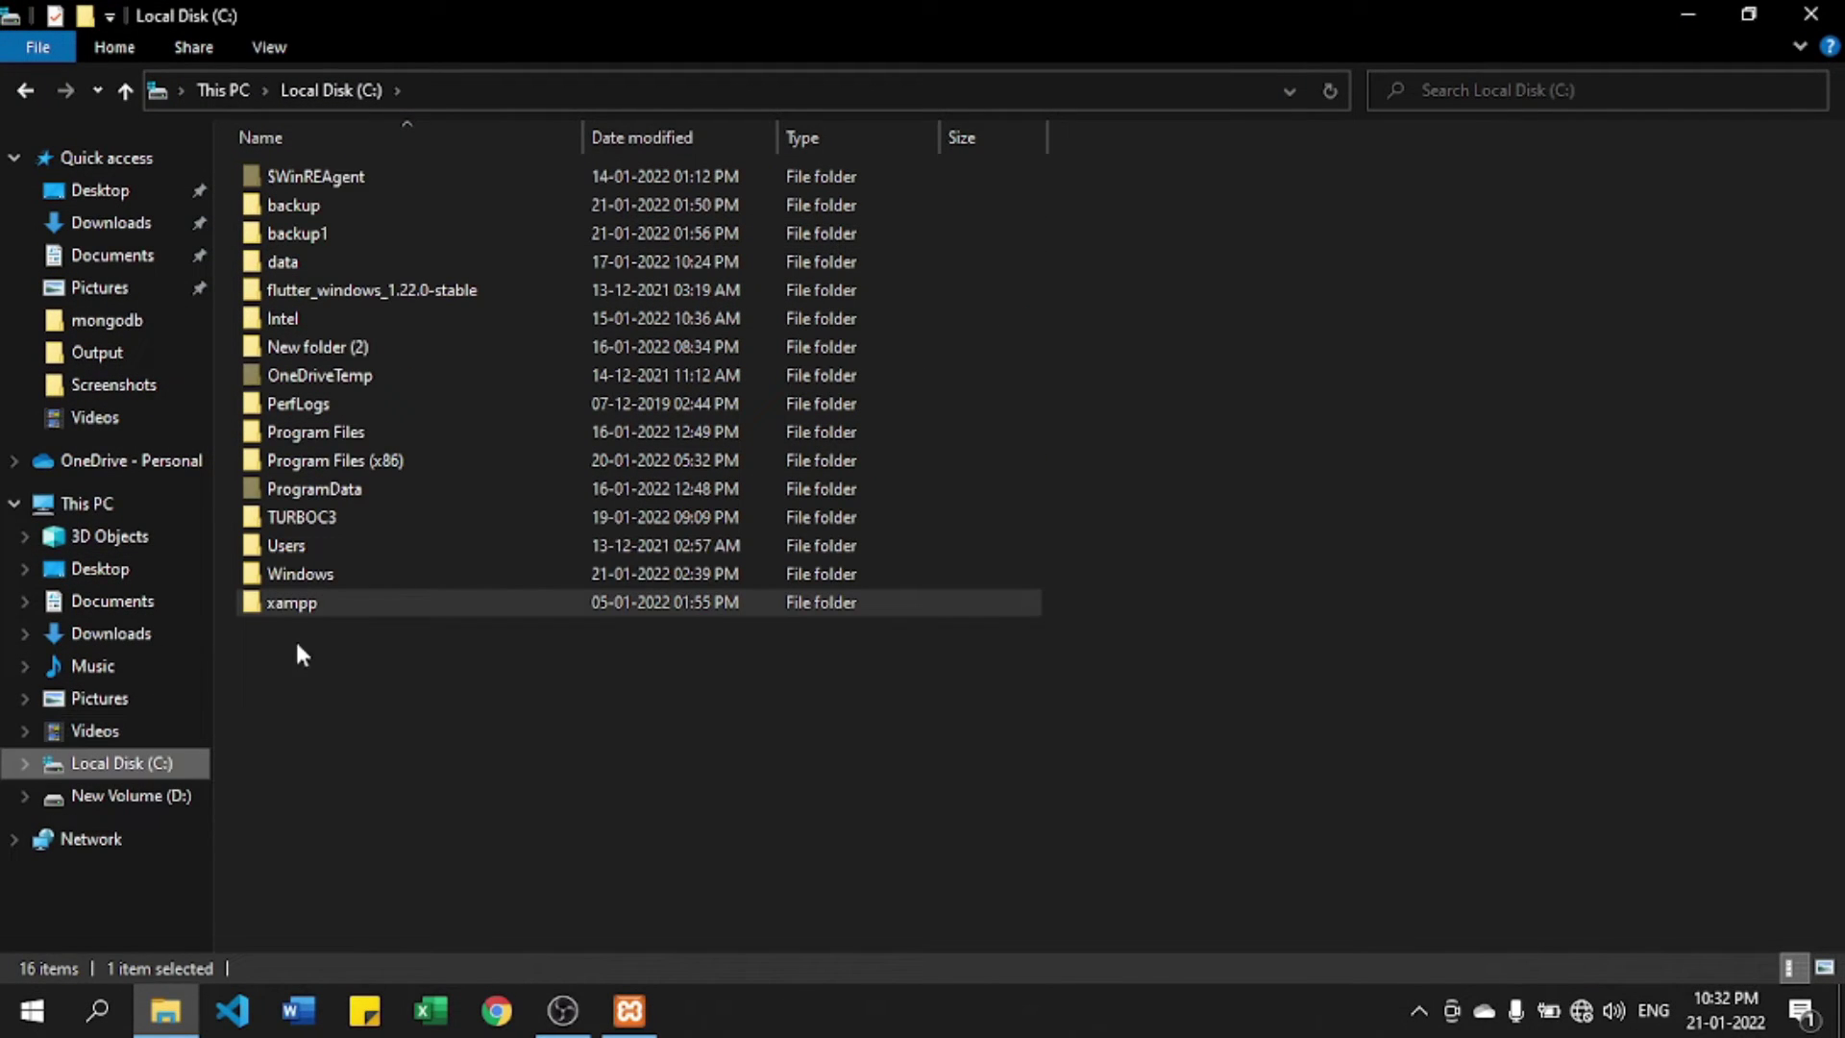
left_click(300, 608)
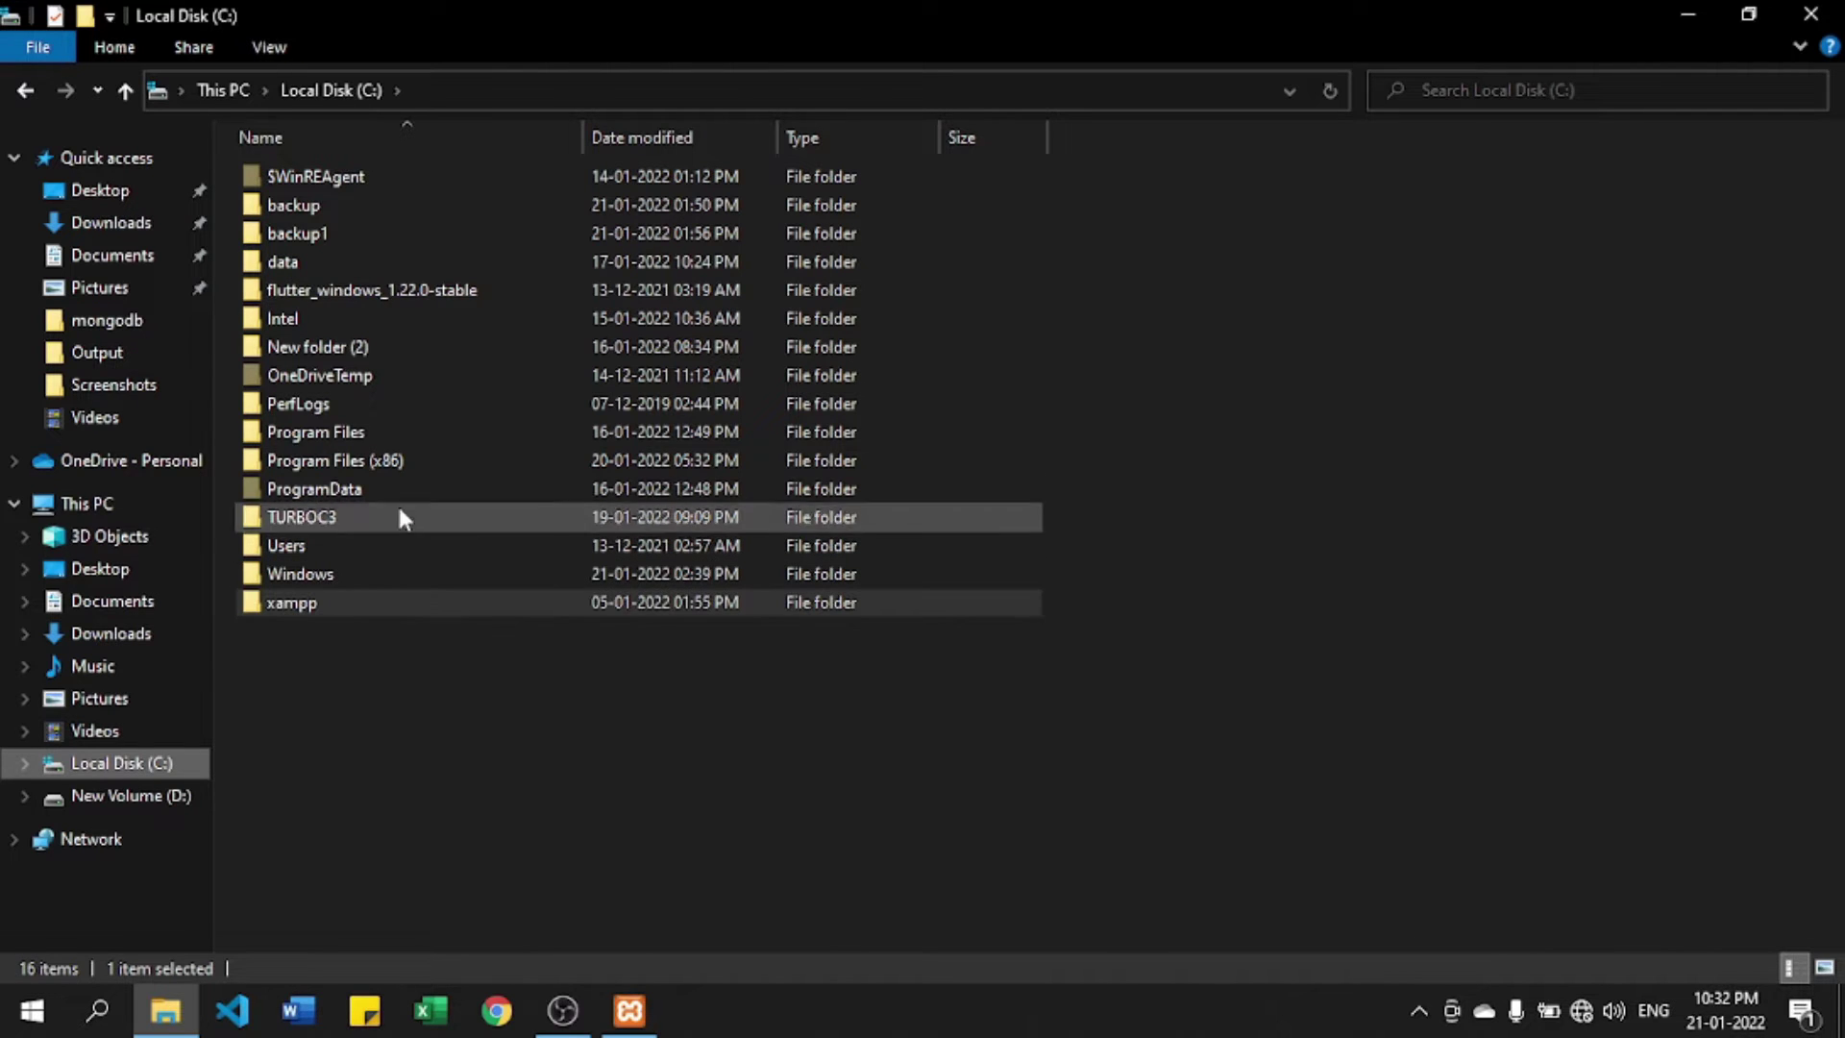
double_click(348, 434)
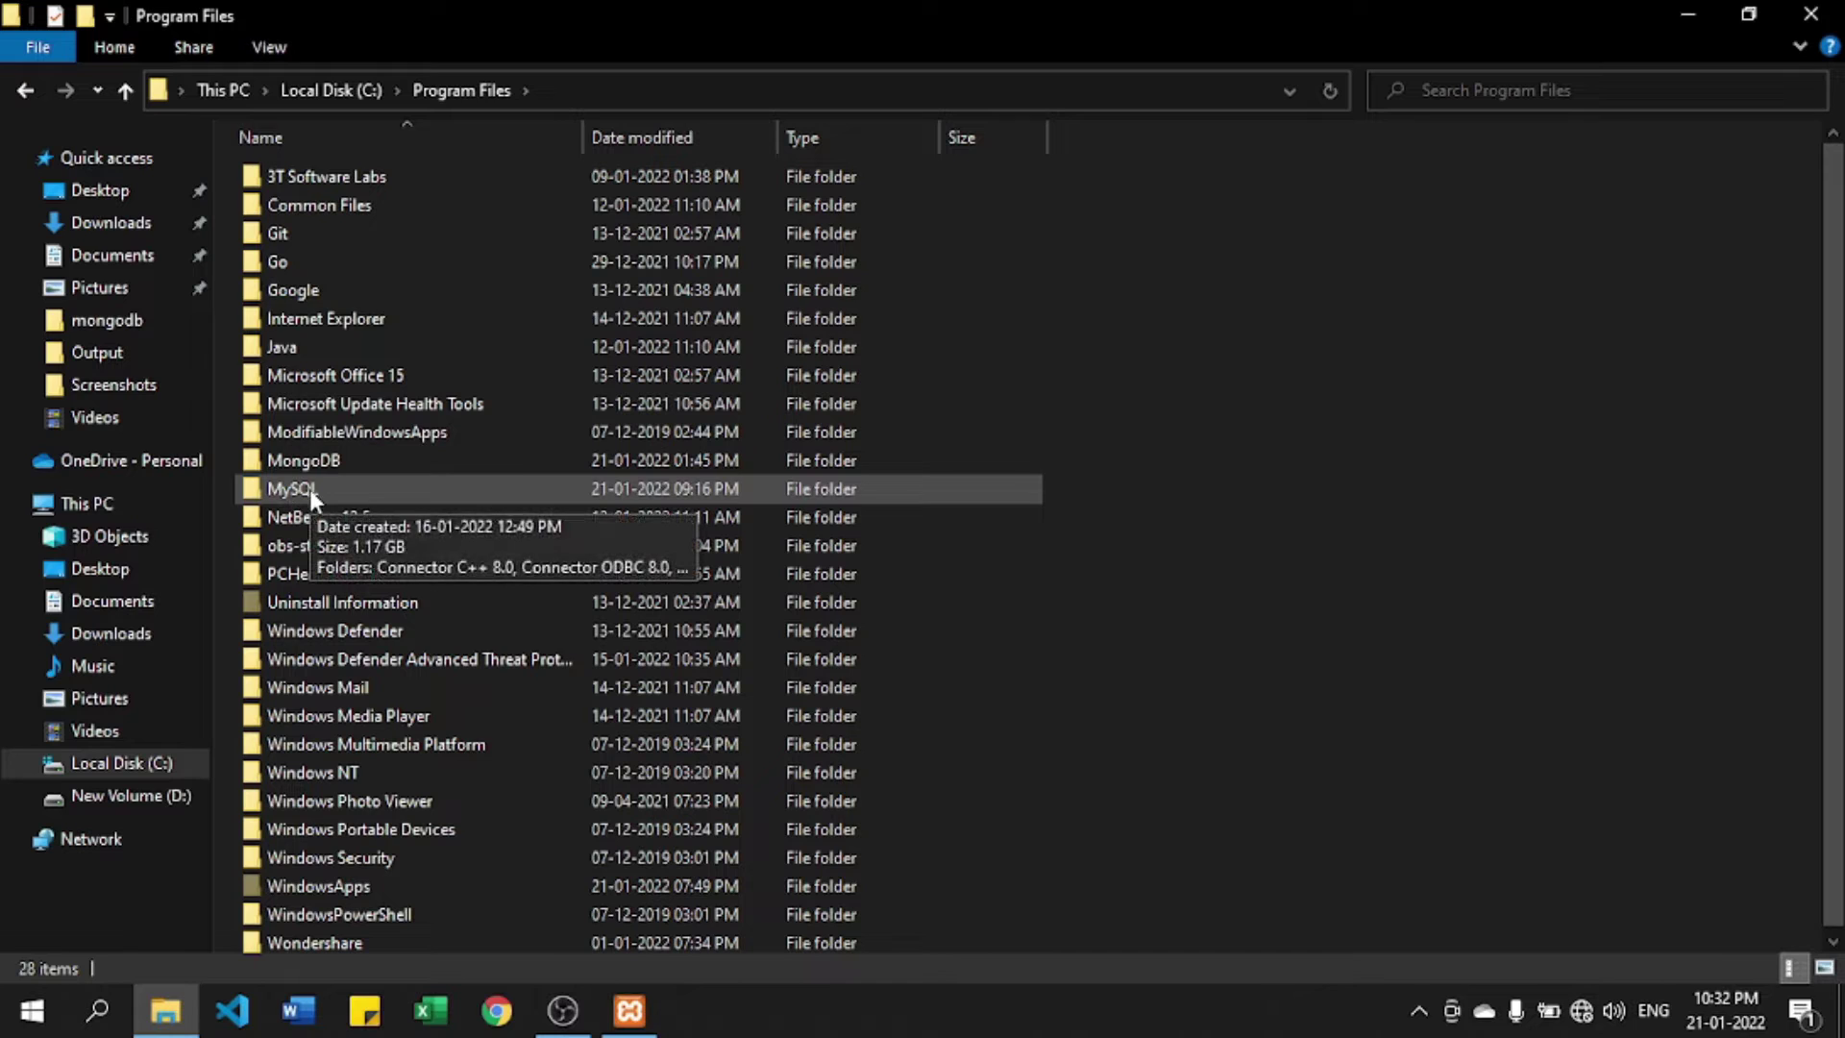
left_click(344, 92)
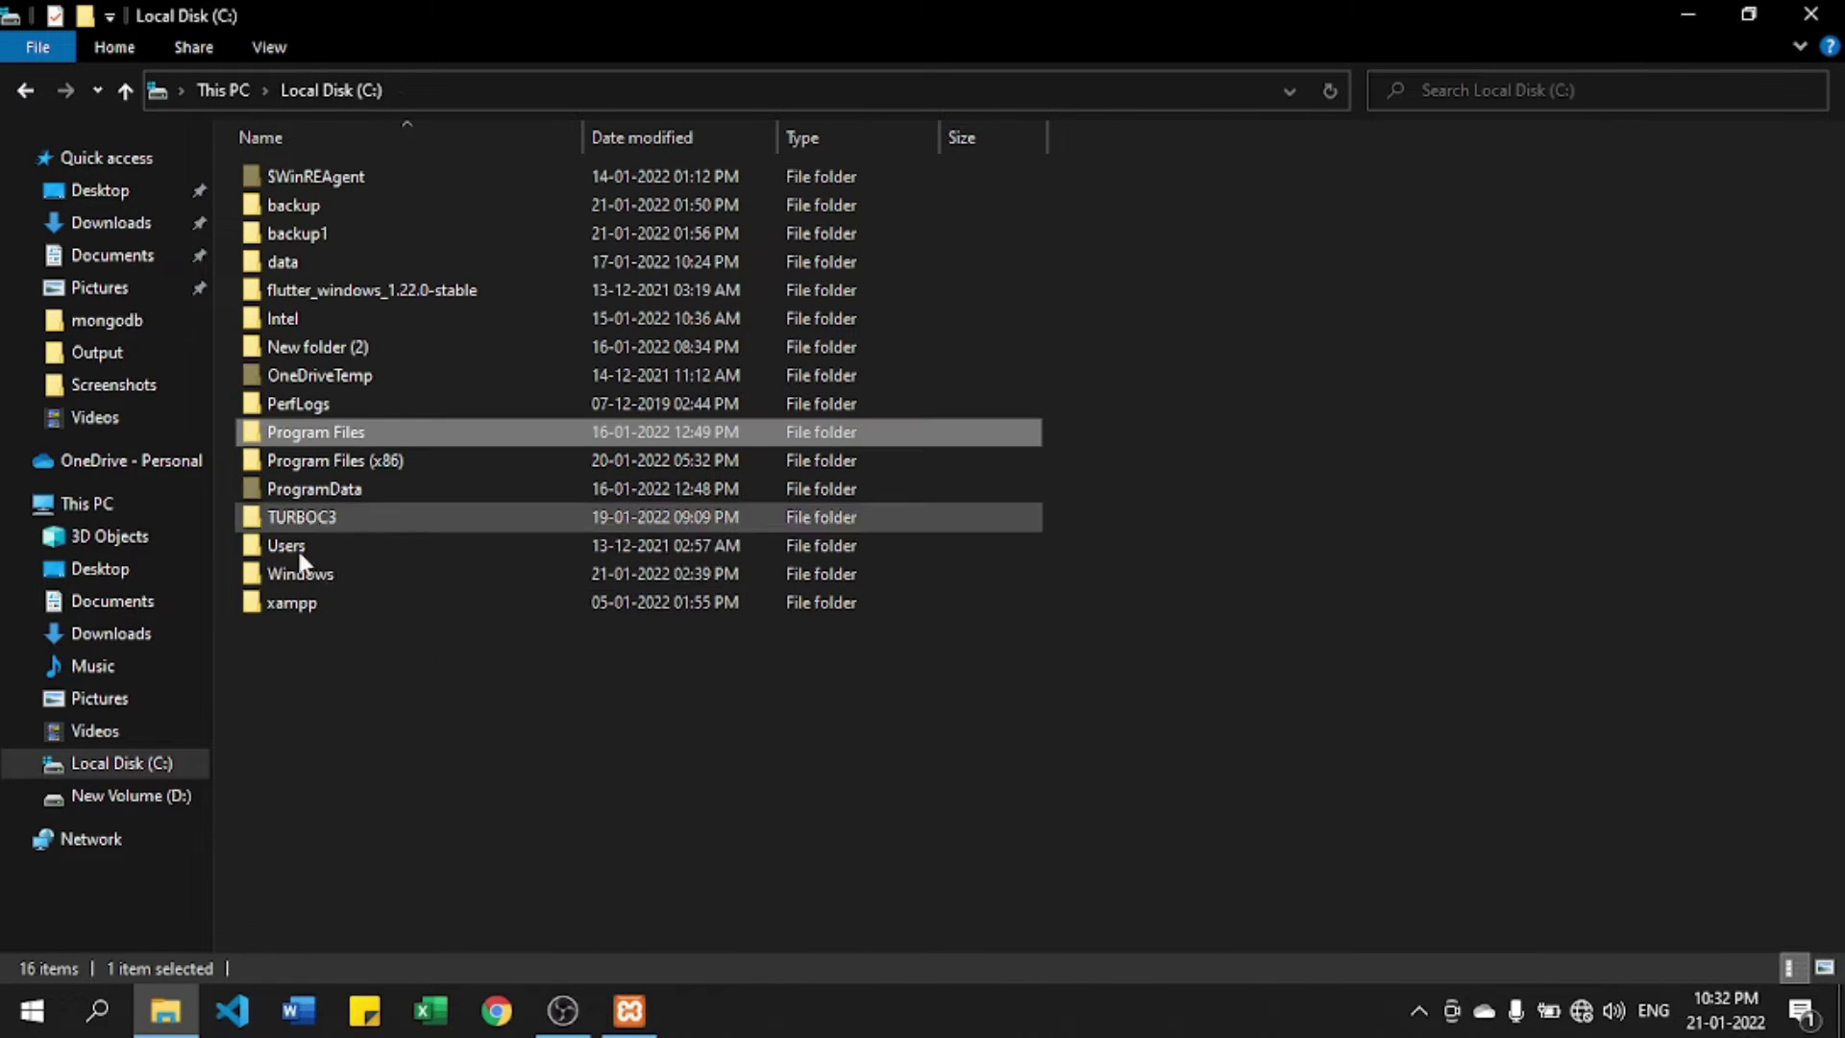
left_click(313, 603)
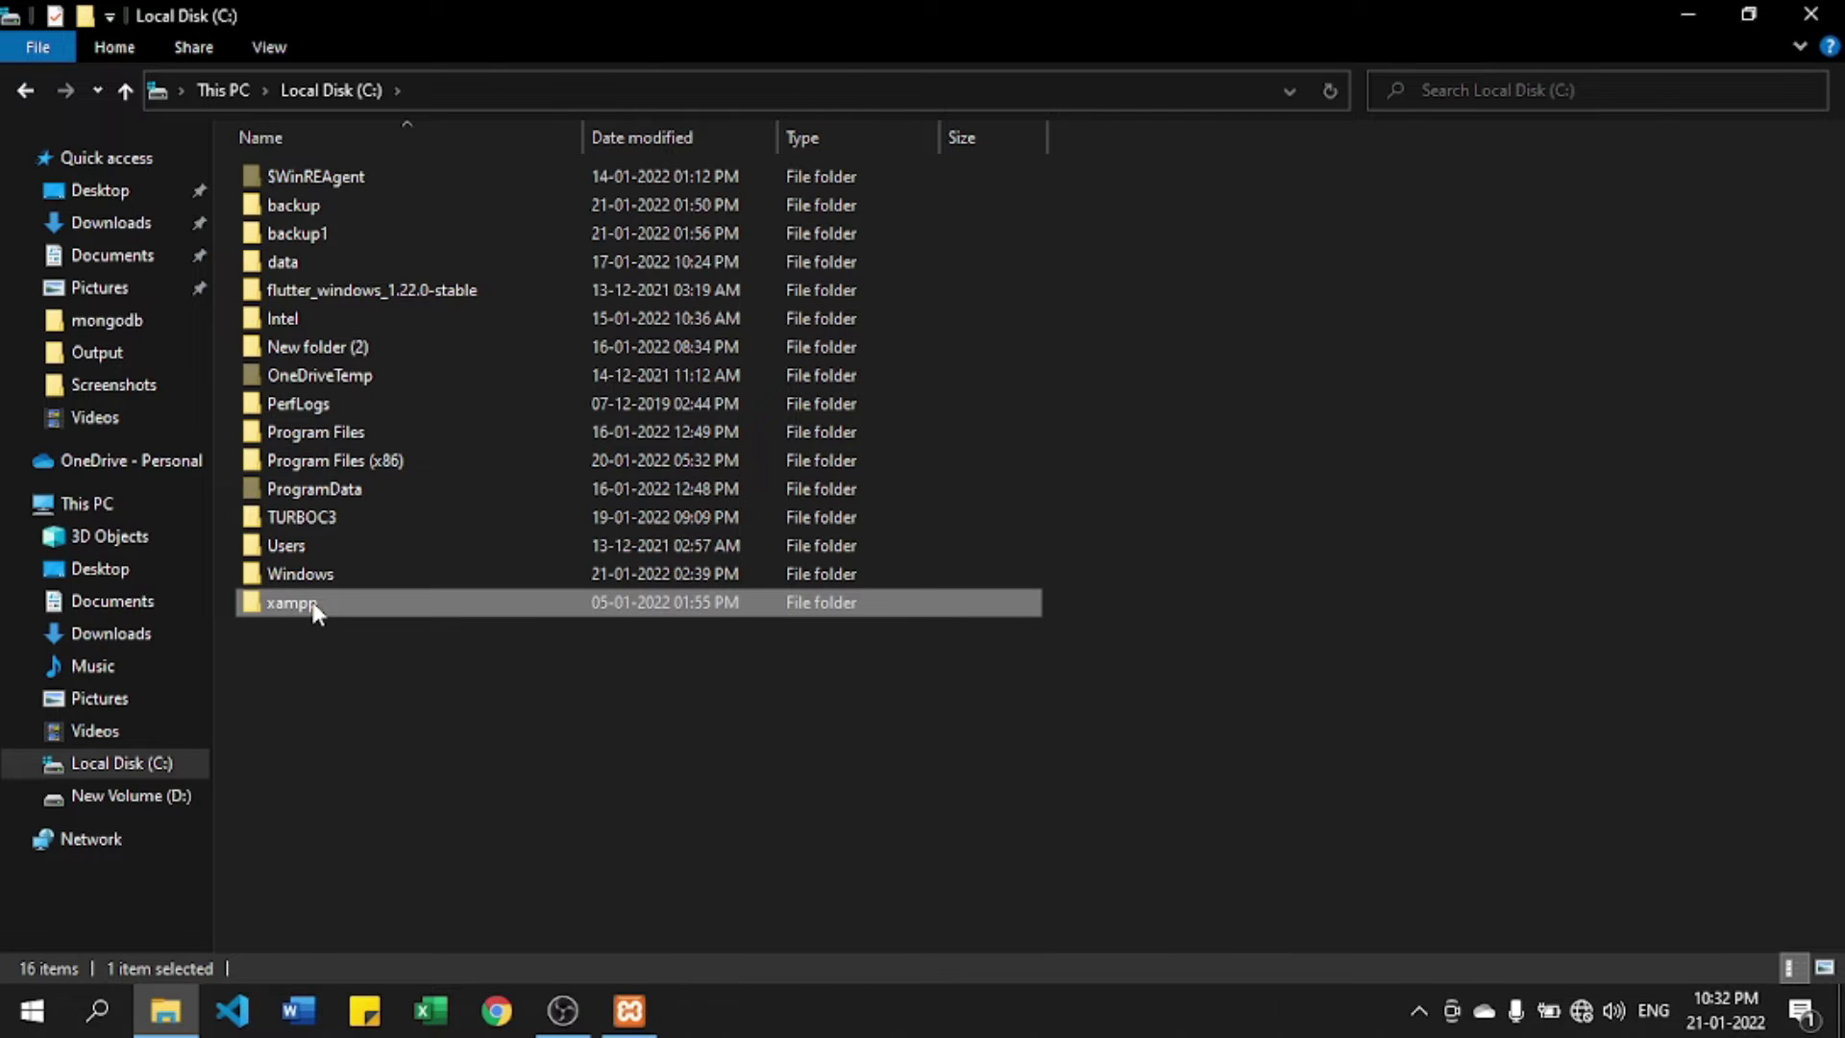
double_click(313, 607)
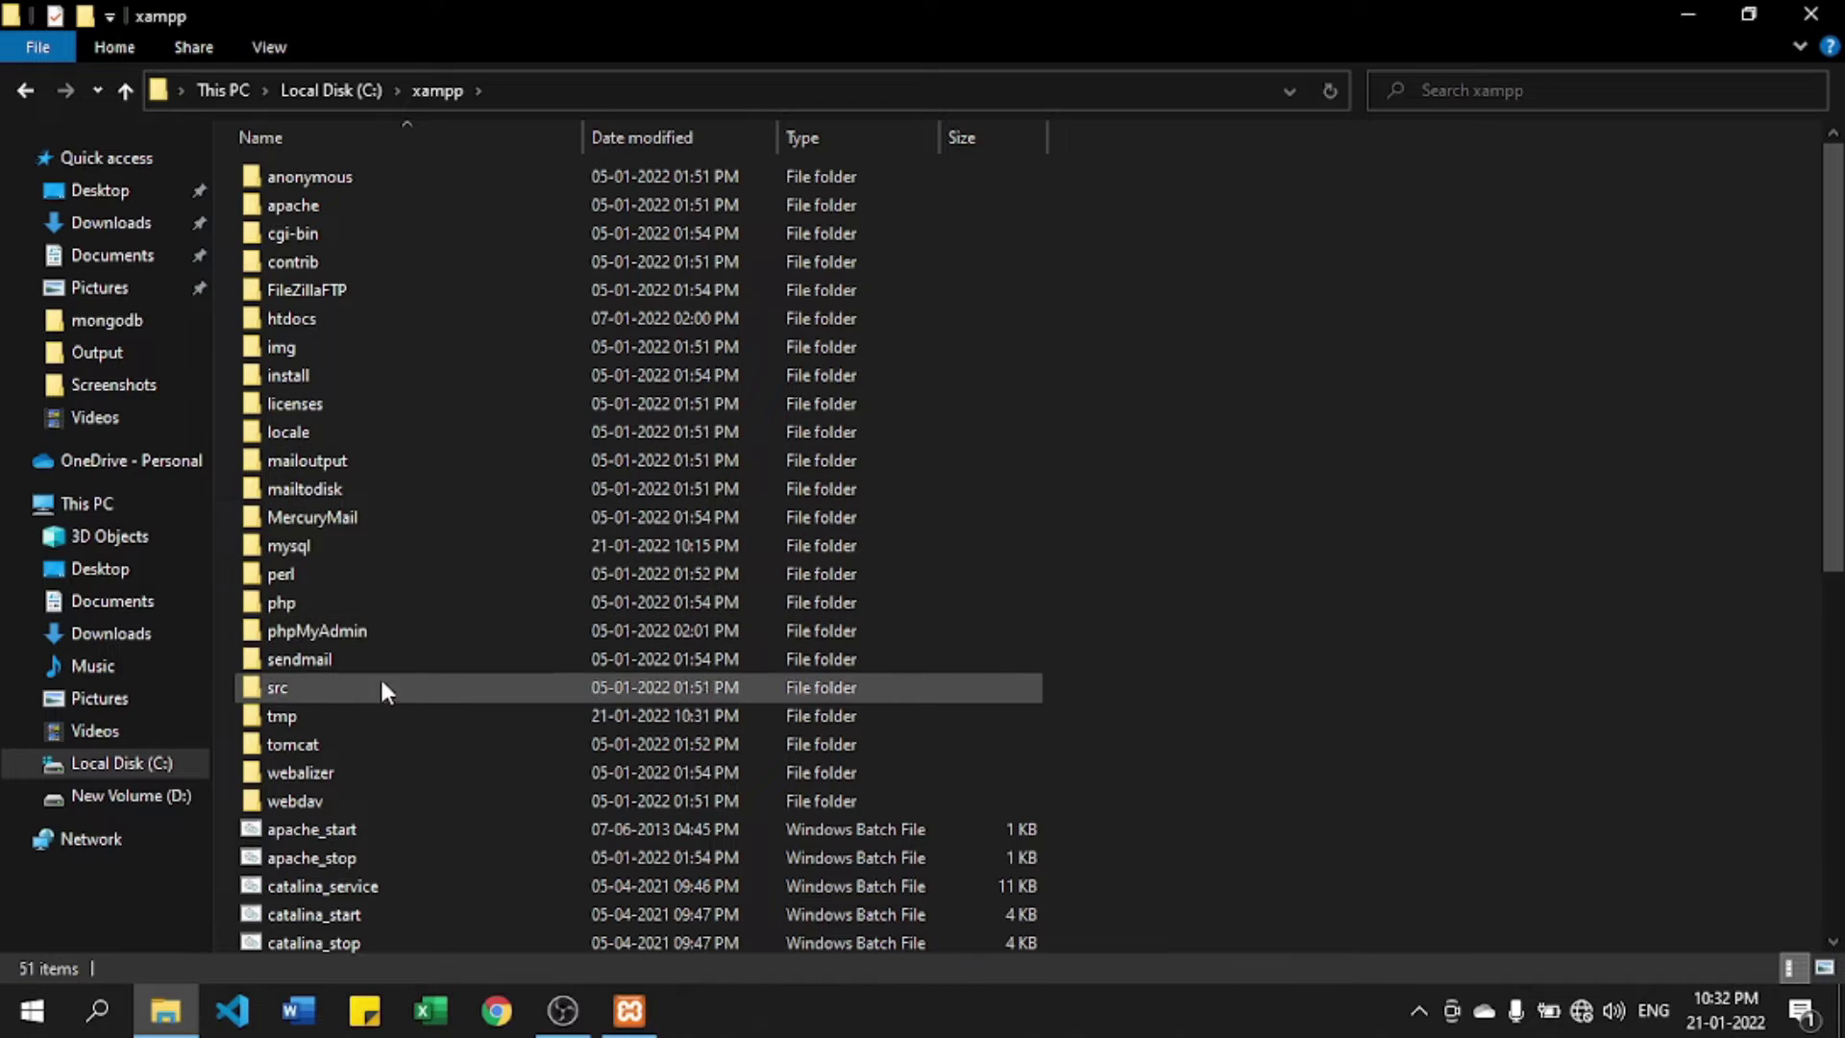
double_click(311, 546)
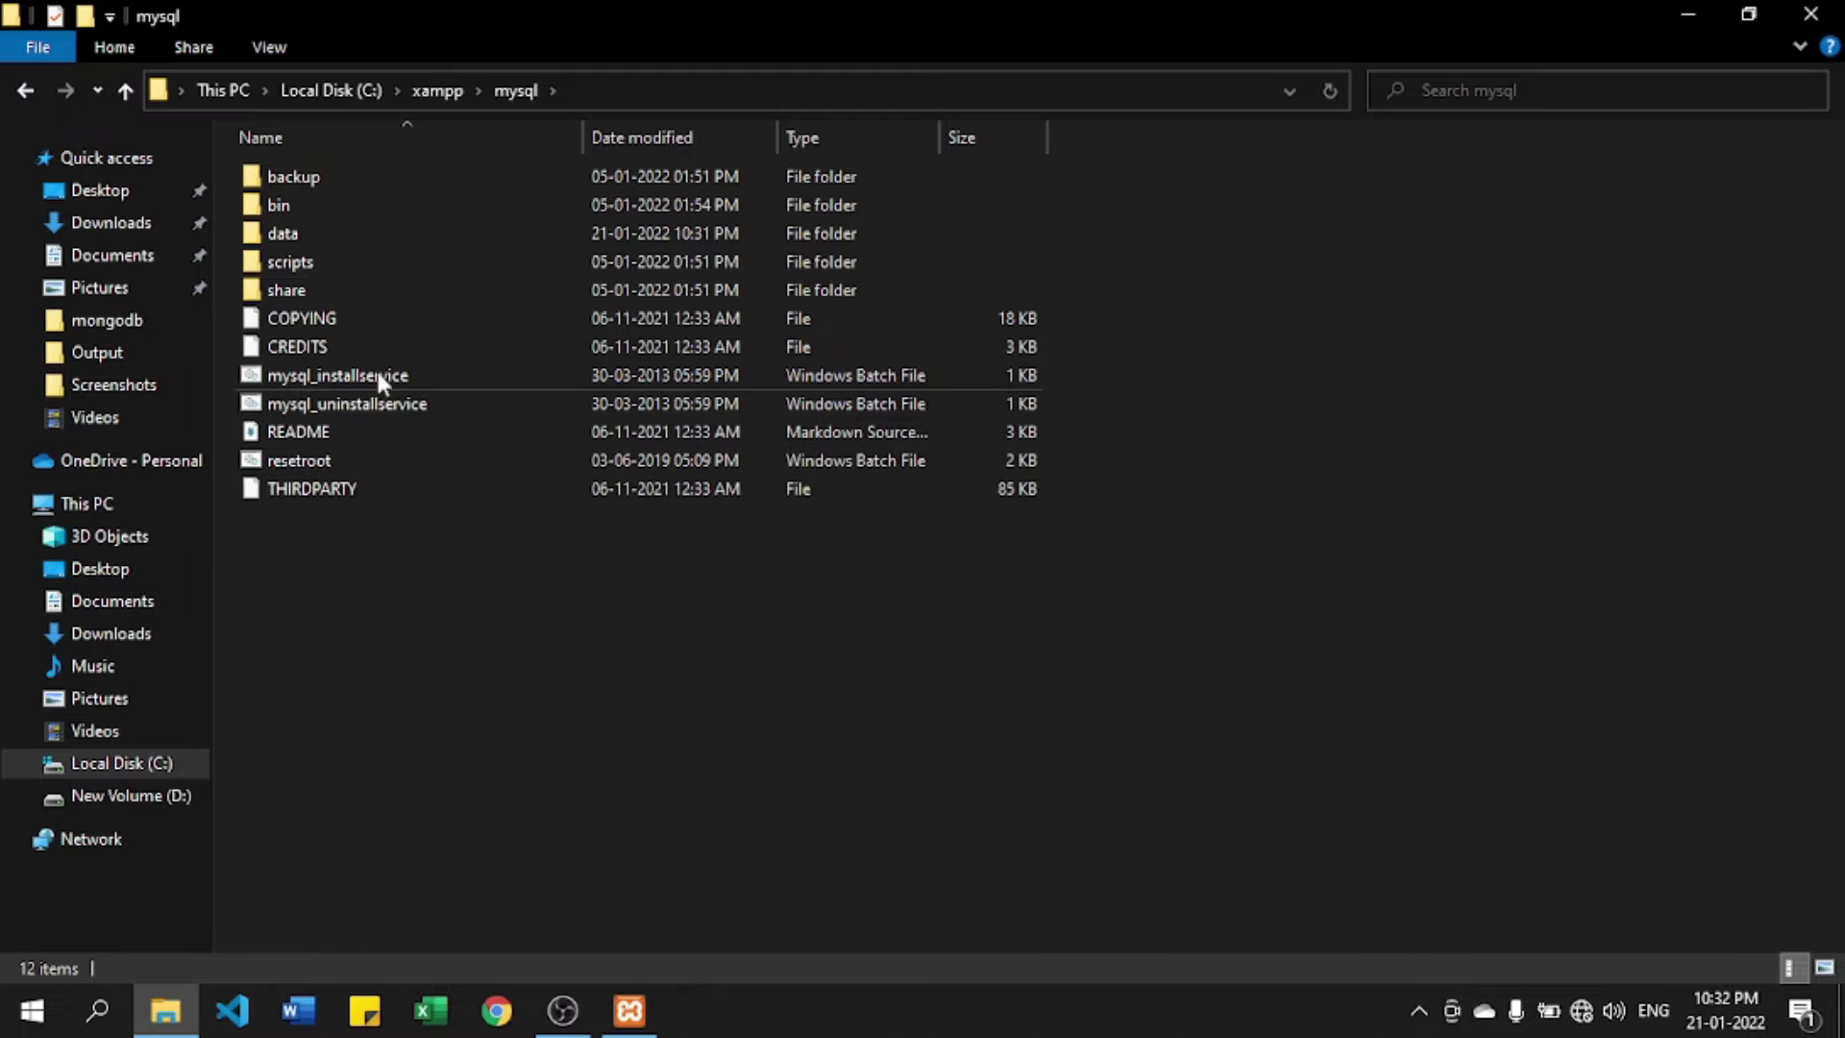
Step: Rename the data folder inside the mysql folder as old_data
left_click(293, 233)
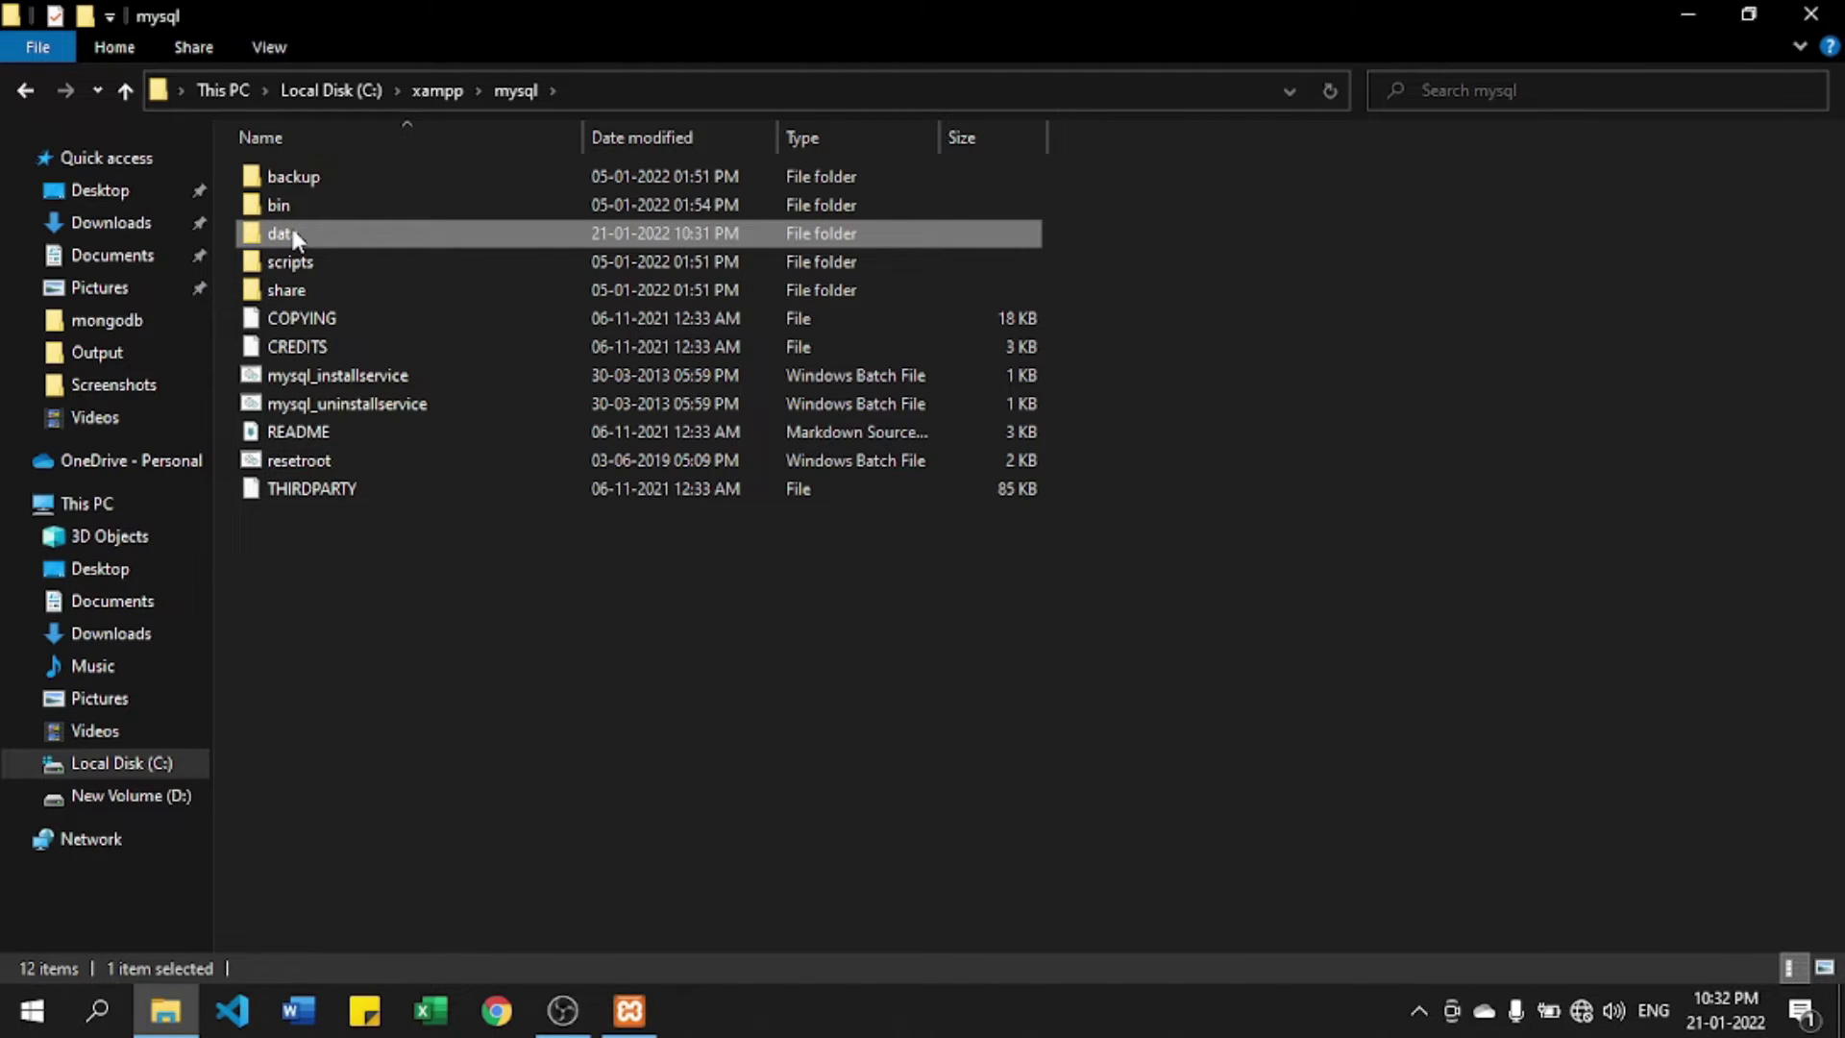
right_click(293, 233)
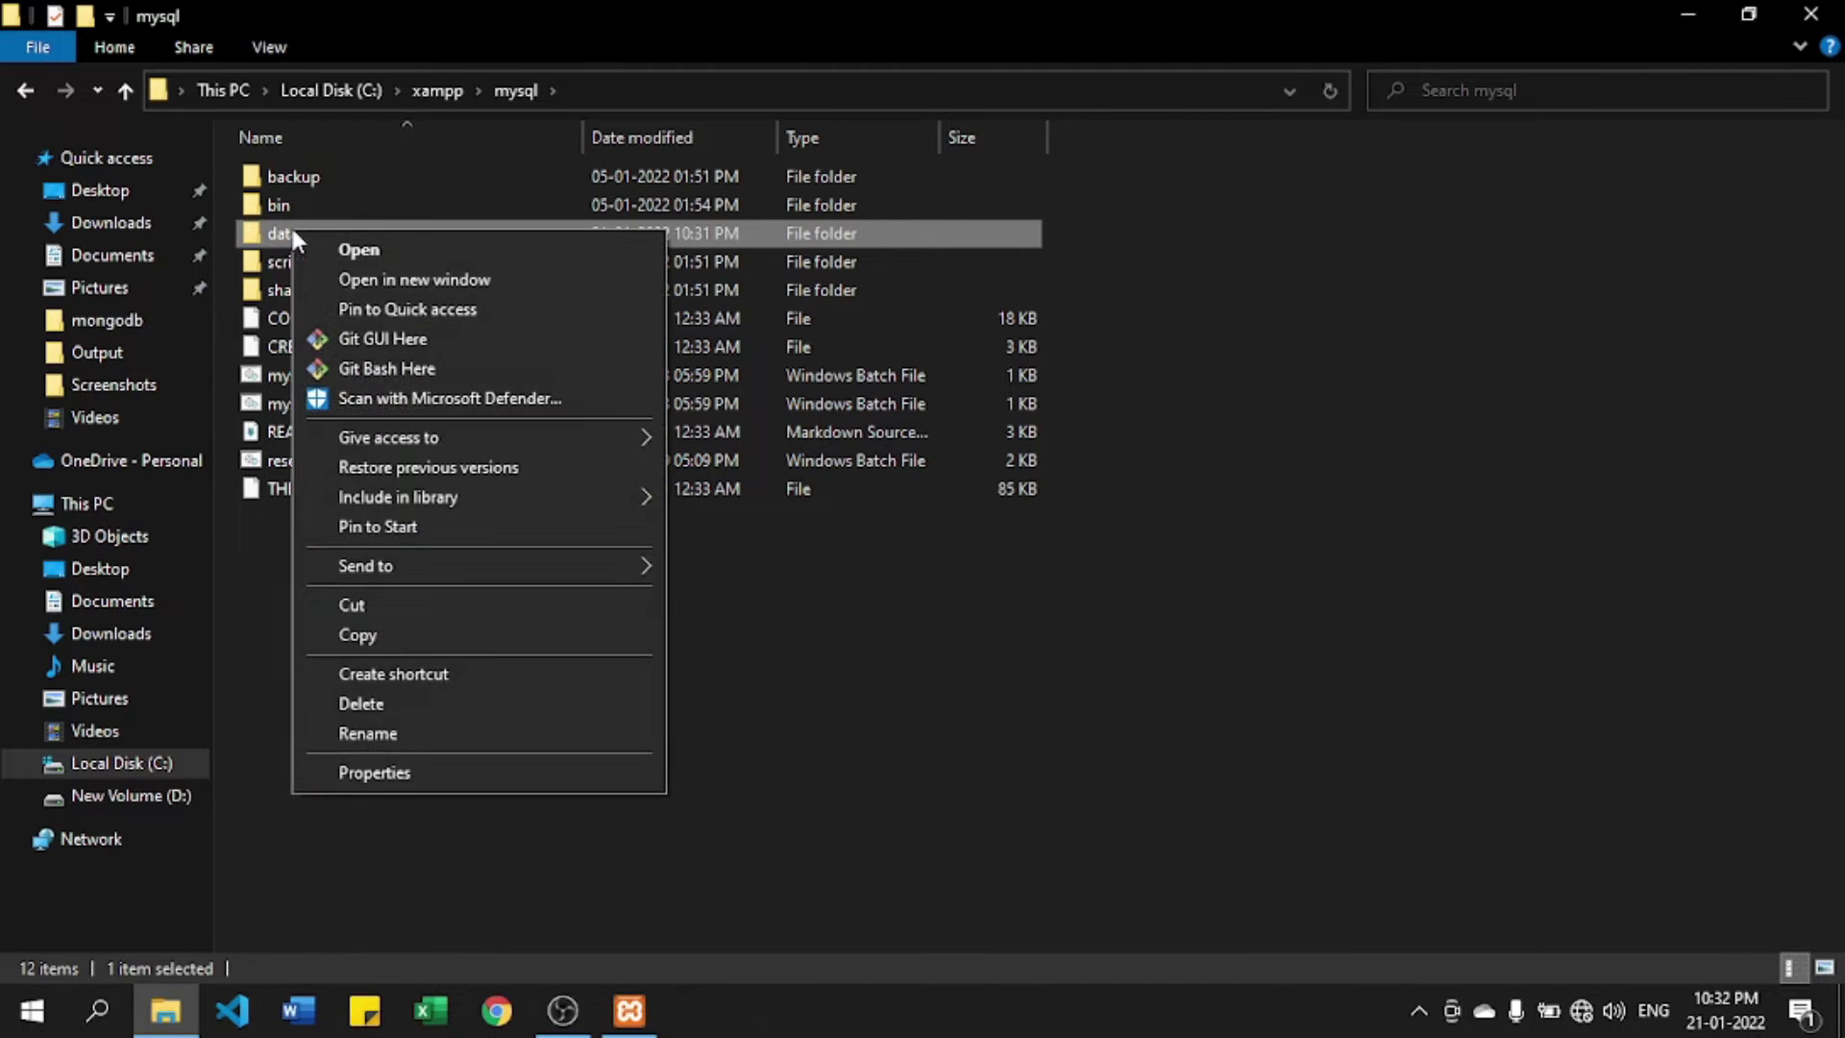
left_click(368, 734)
key("Home")
type("old_")
key("Return")
left_click(522, 675)
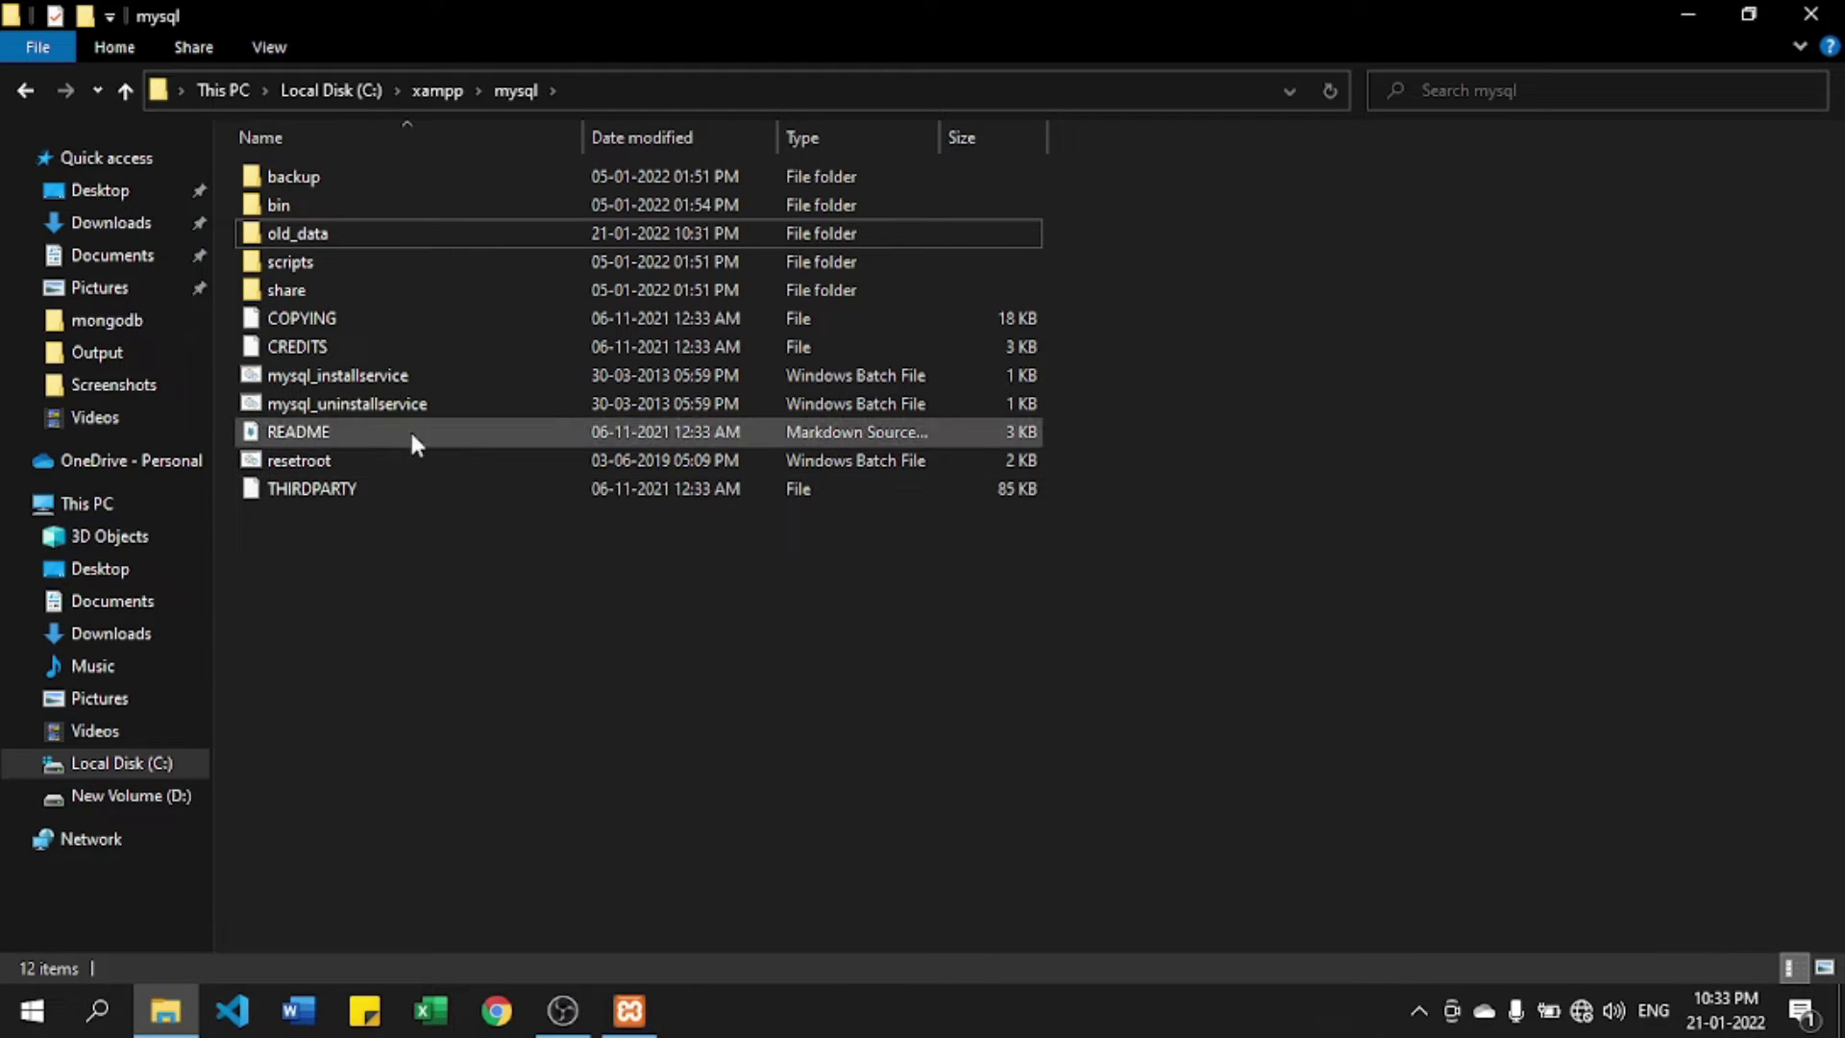
Step: Create a new folder named data inside the mysql folder
left_click(89, 17)
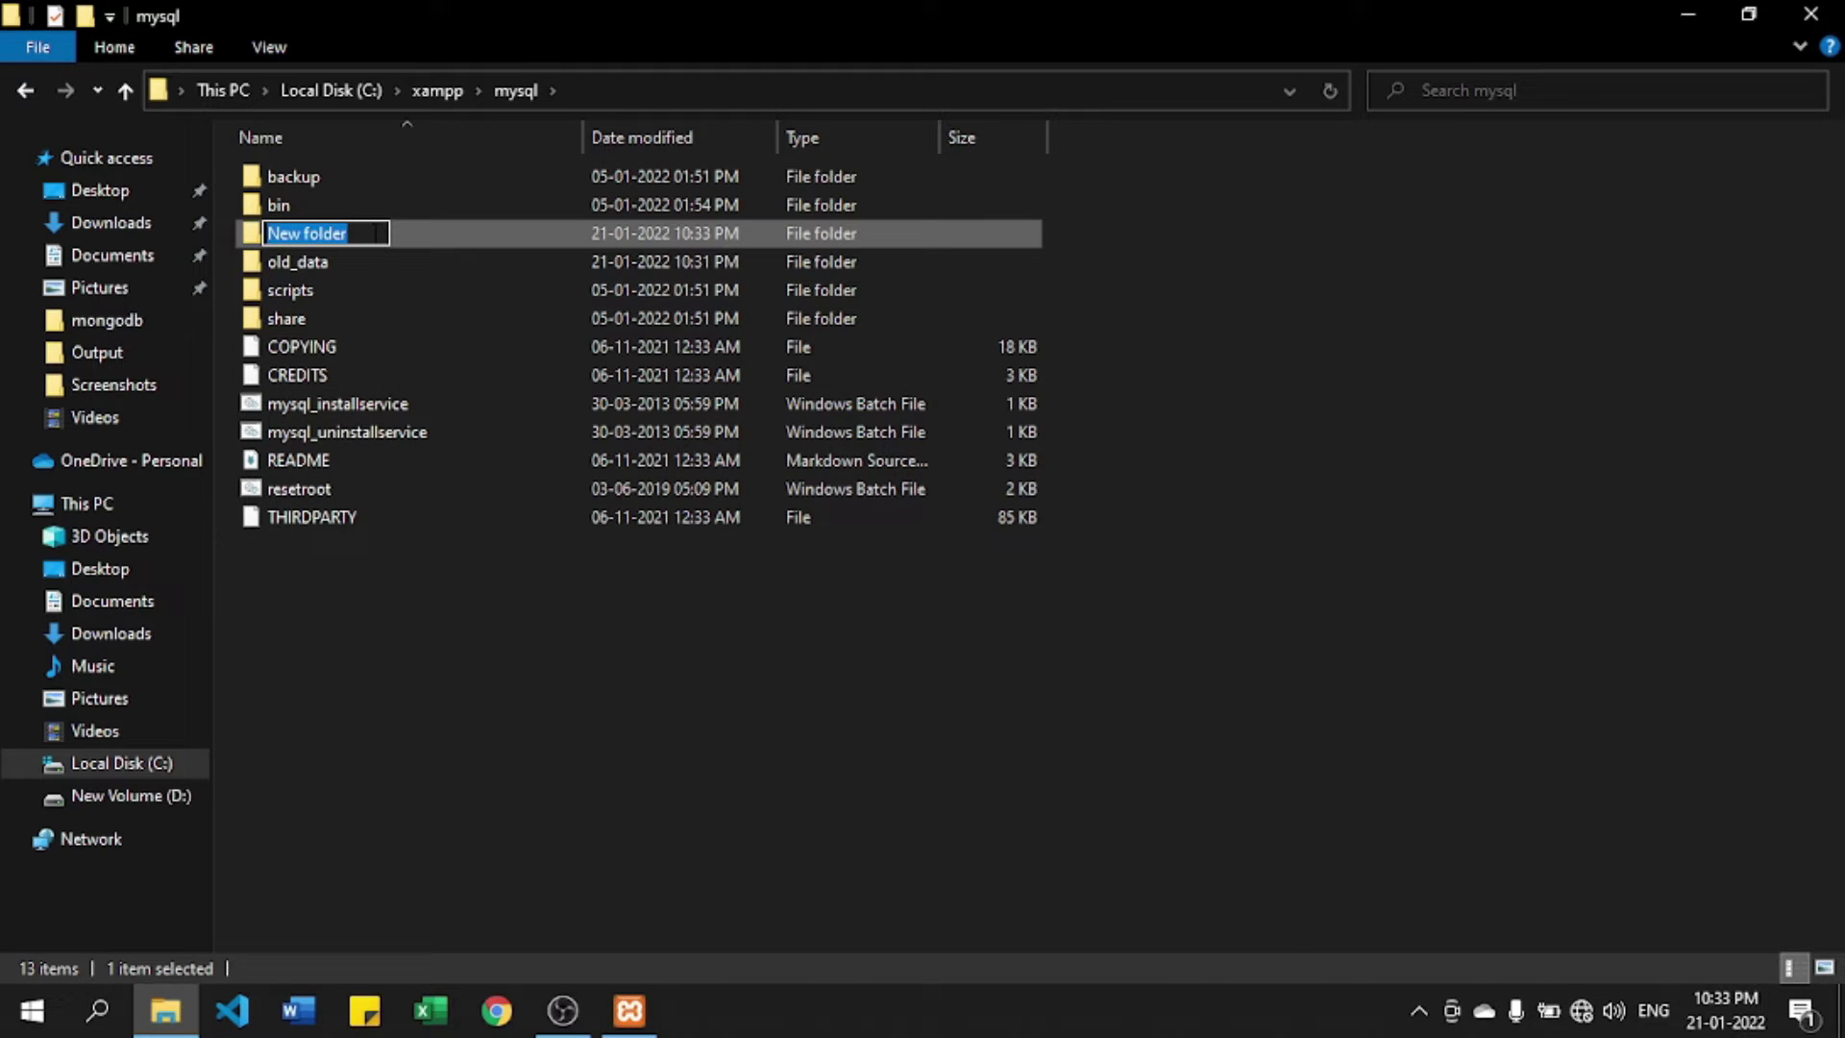
type("data")
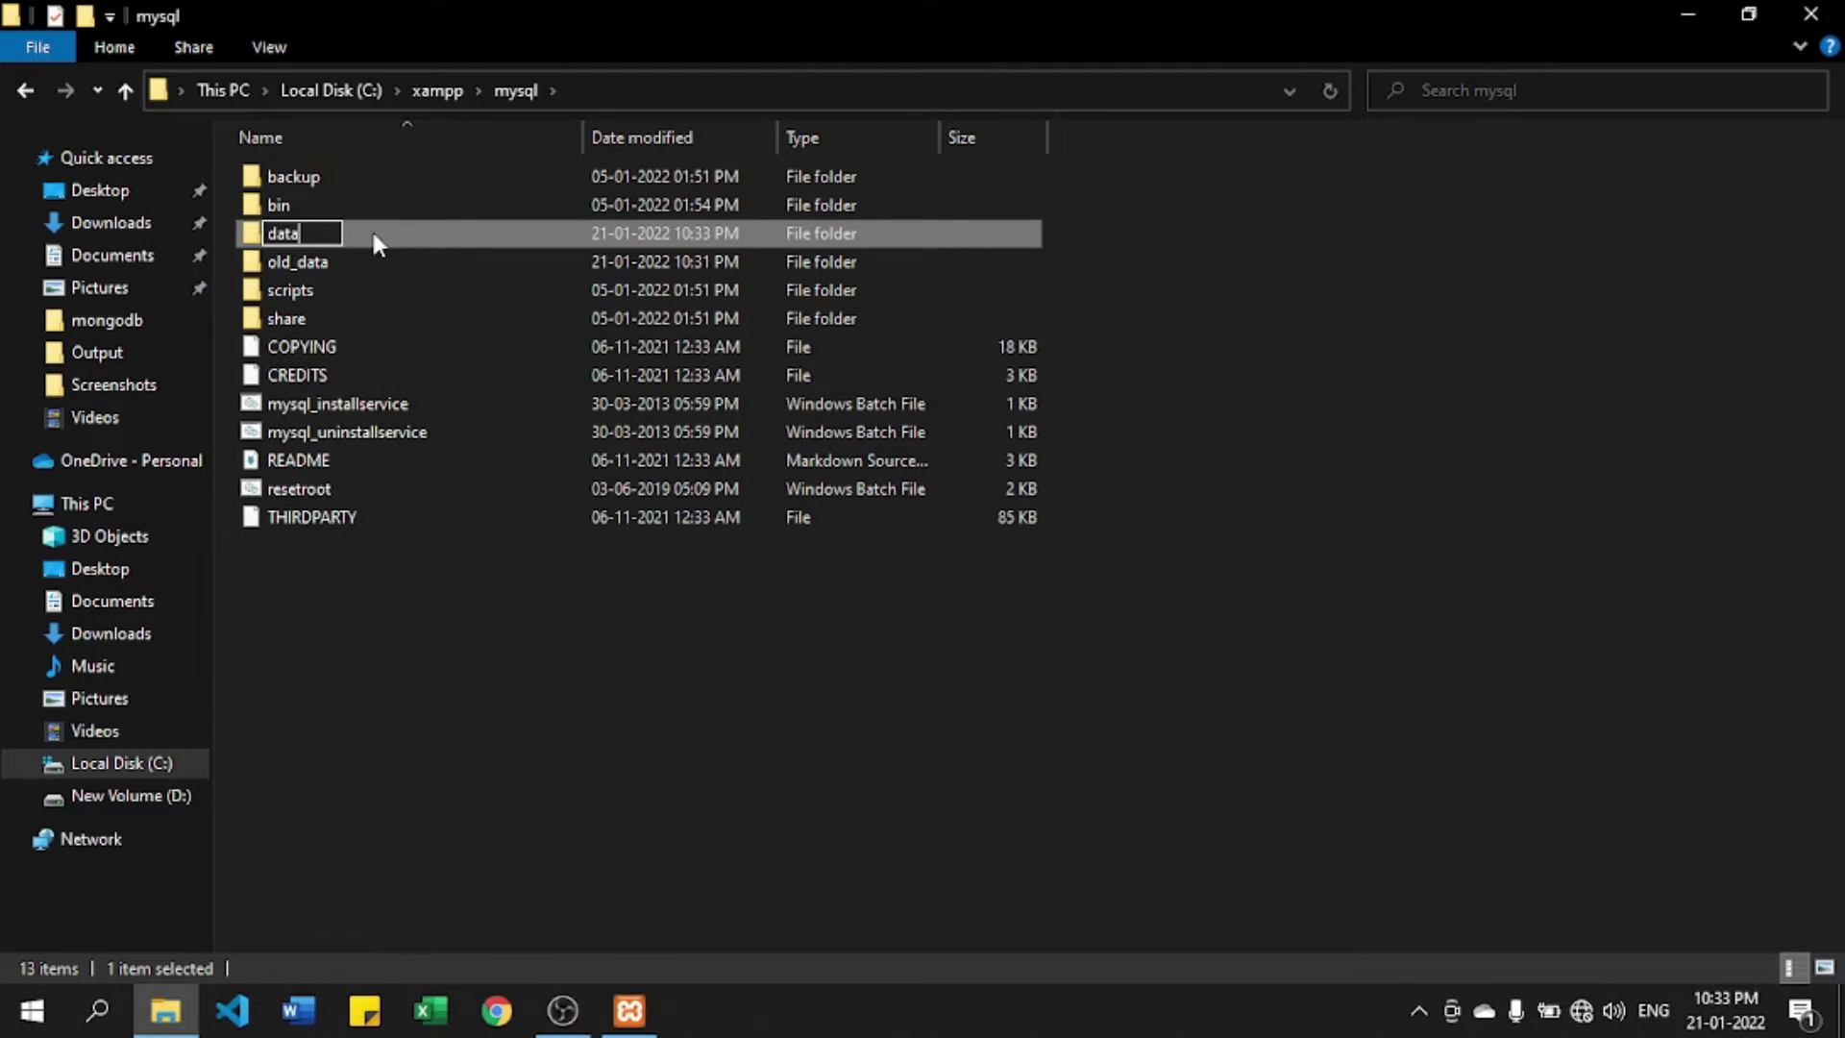
left_click(467, 635)
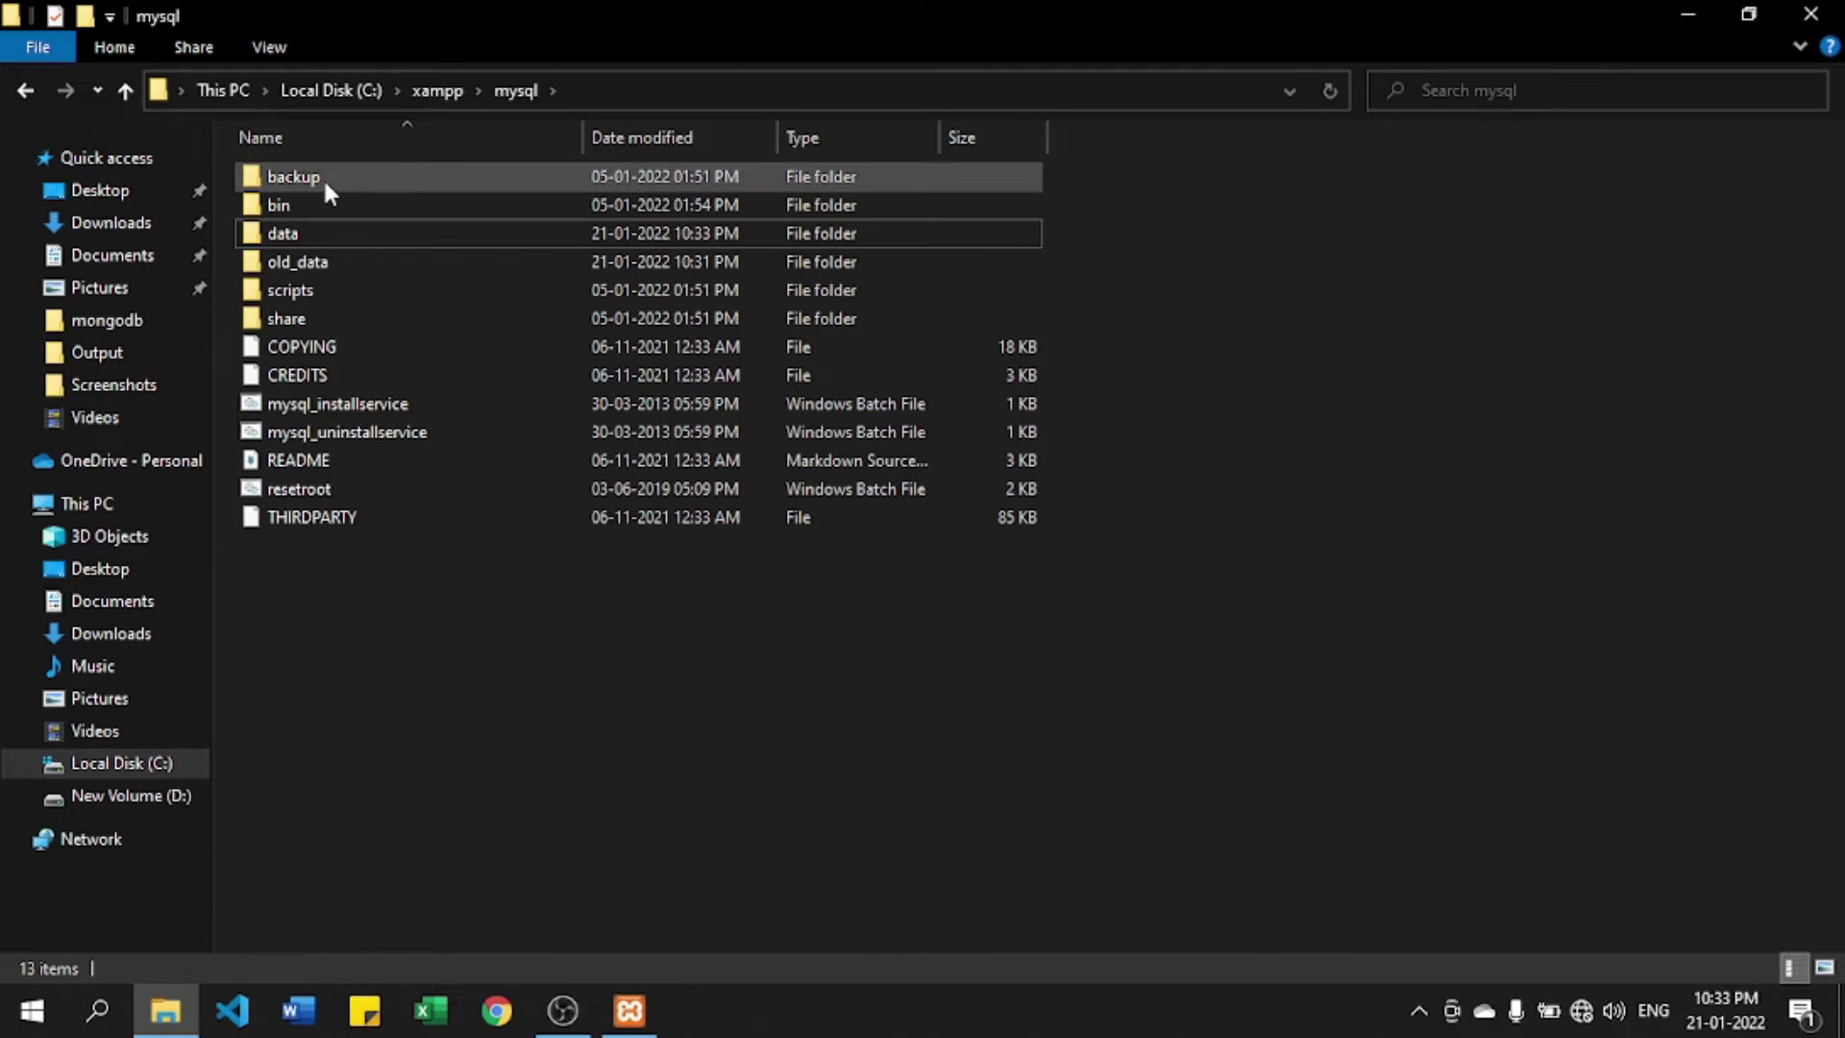
Step: Inspect the old_data and new data folders, and copy all files and folders from the backup folder into data
double_click(325, 263)
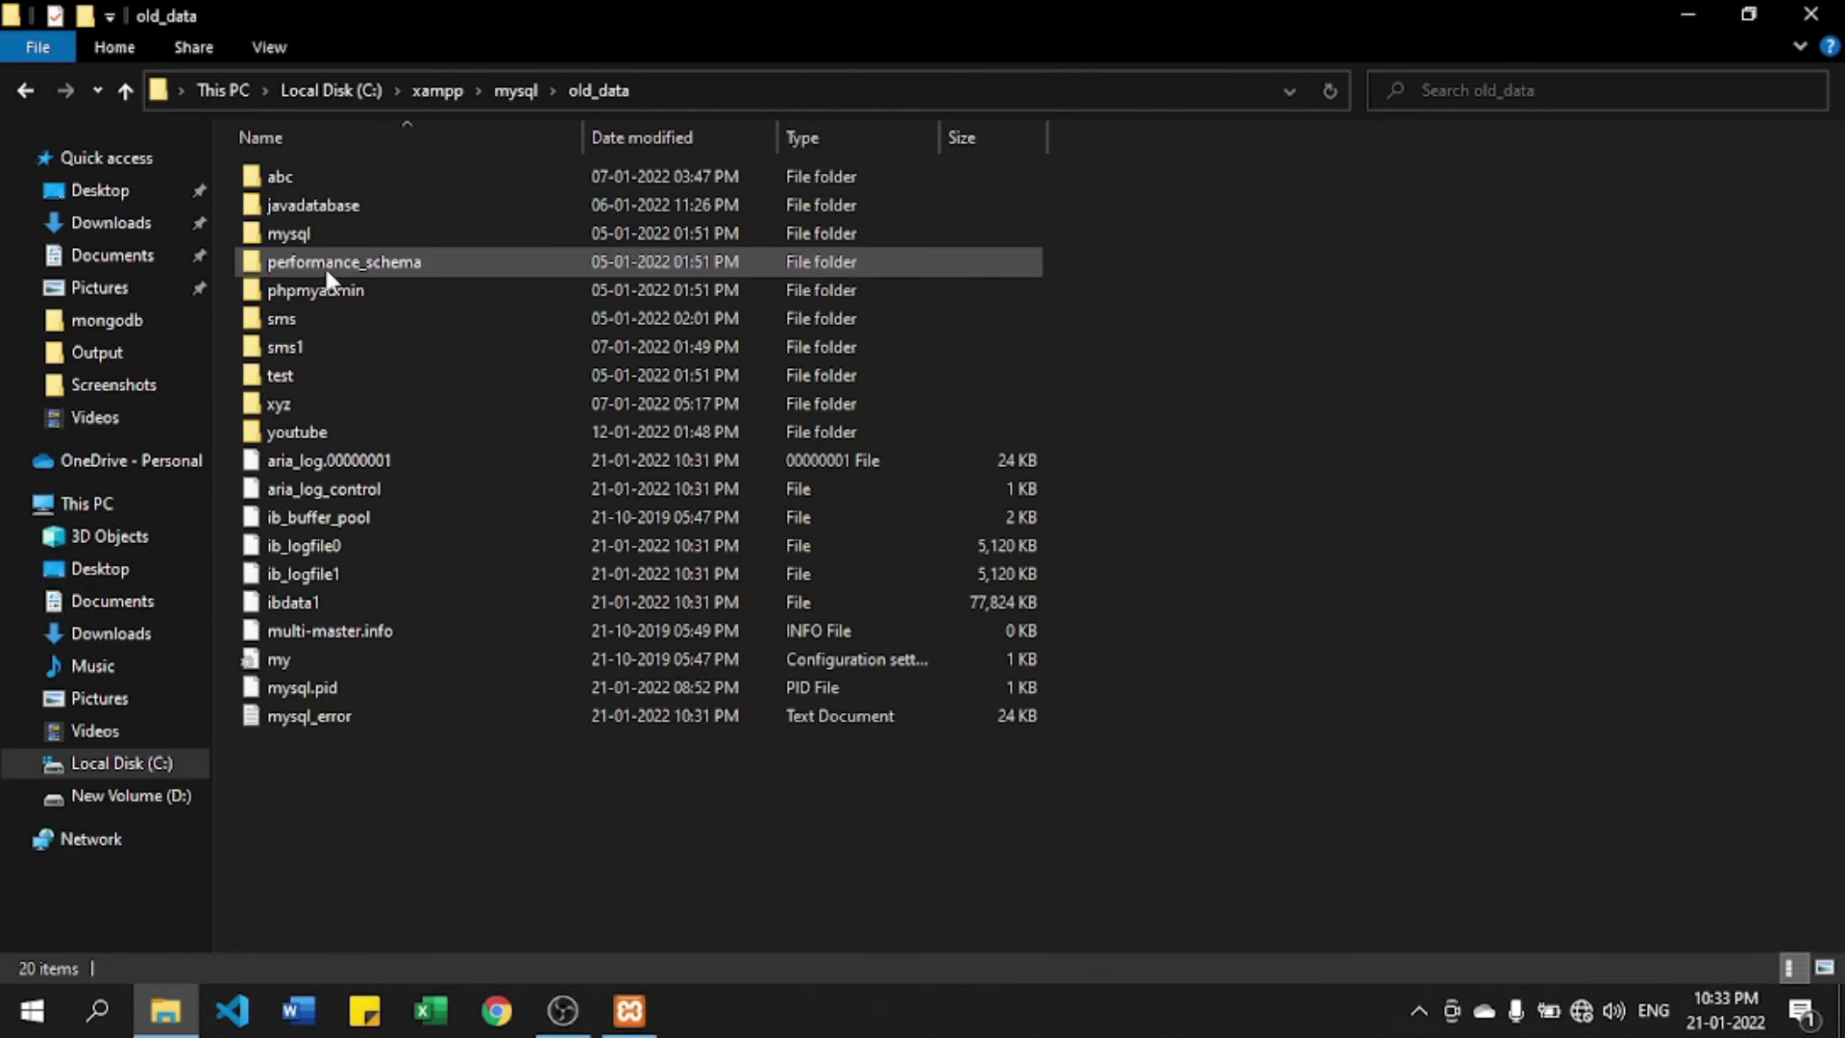
left_click(26, 91)
double_click(289, 235)
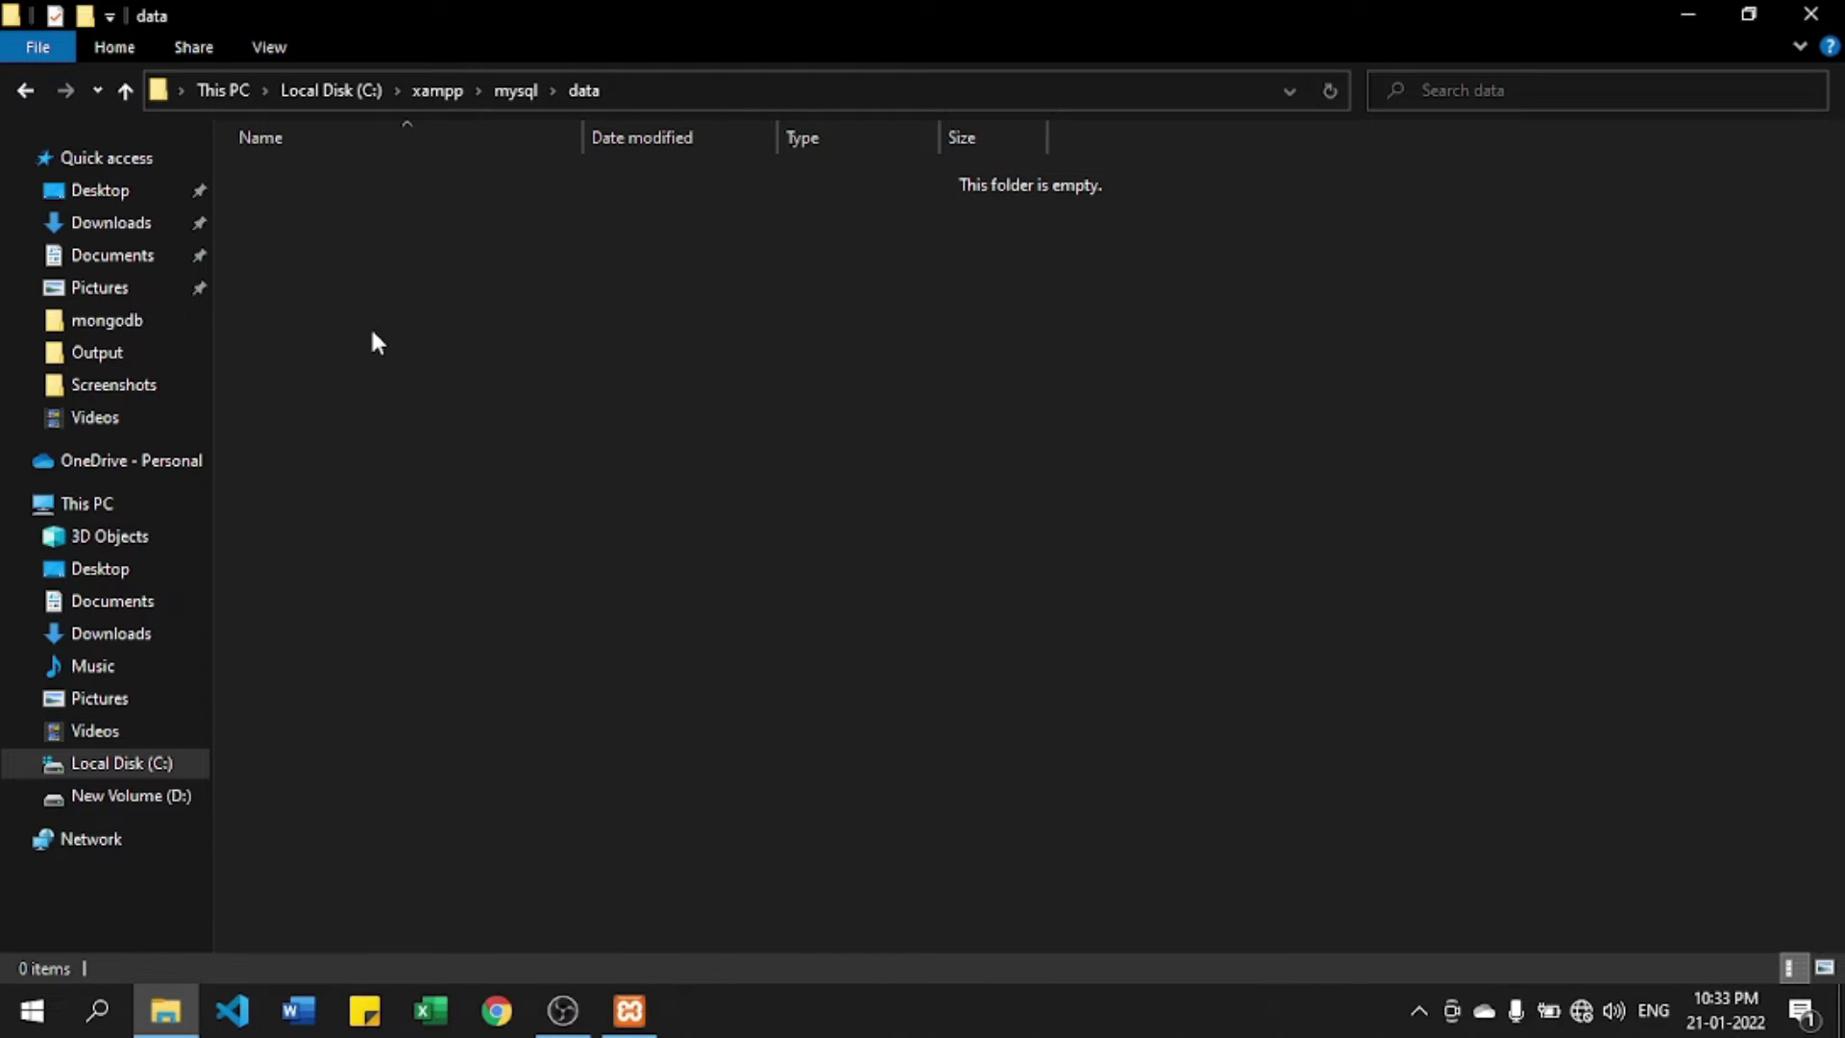
left_click(27, 92)
double_click(313, 179)
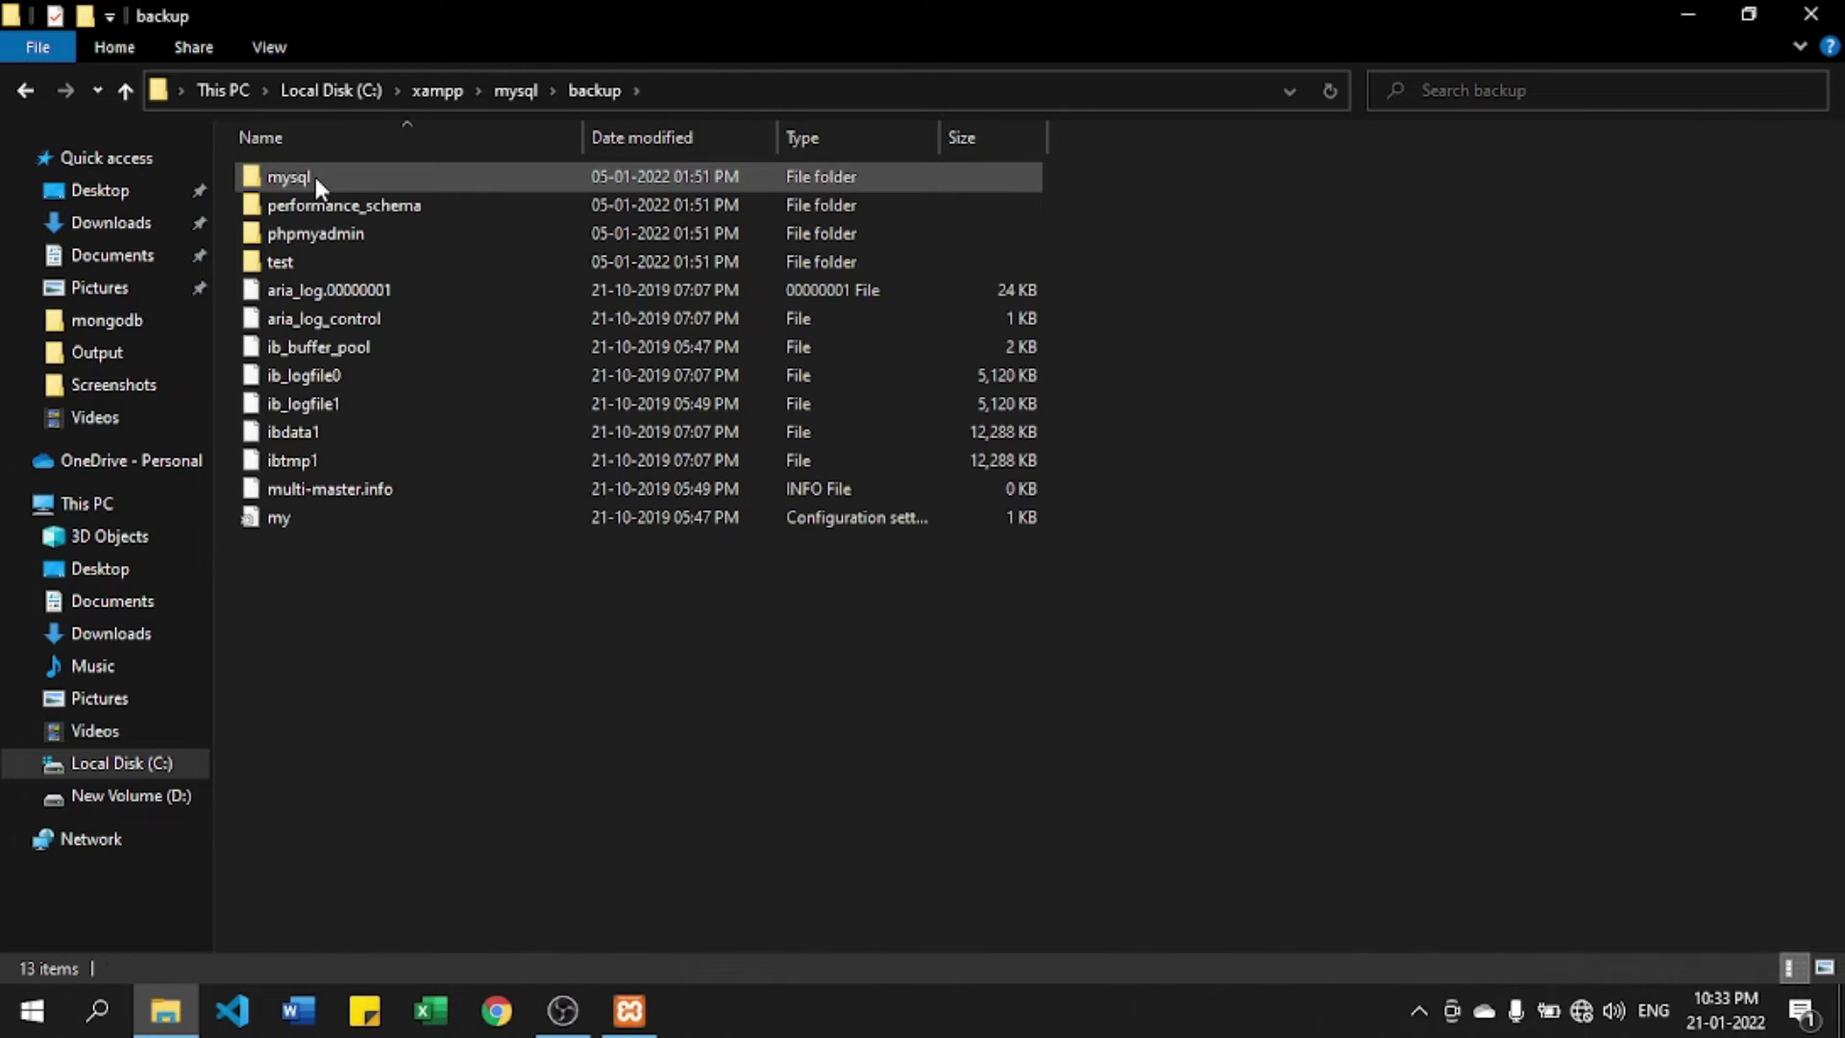
left_click_drag(395, 588, 299, 177)
right_click(298, 175)
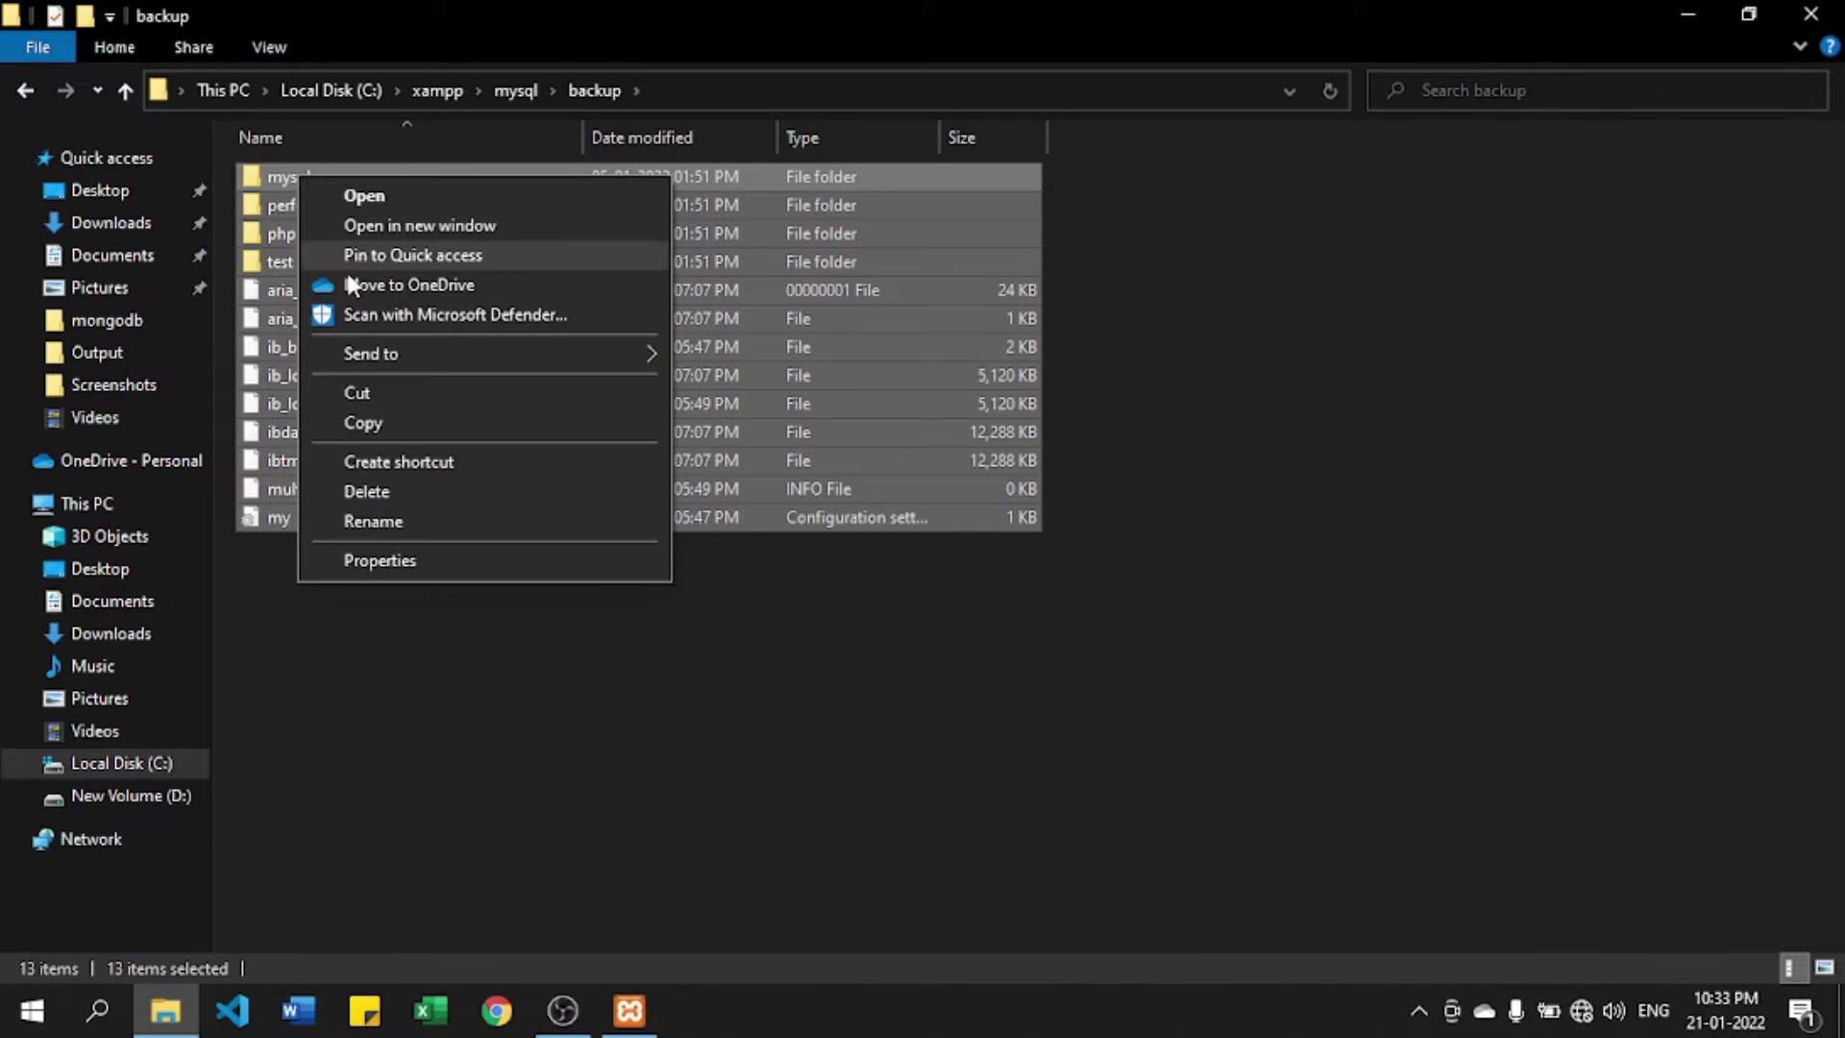
left_click(382, 419)
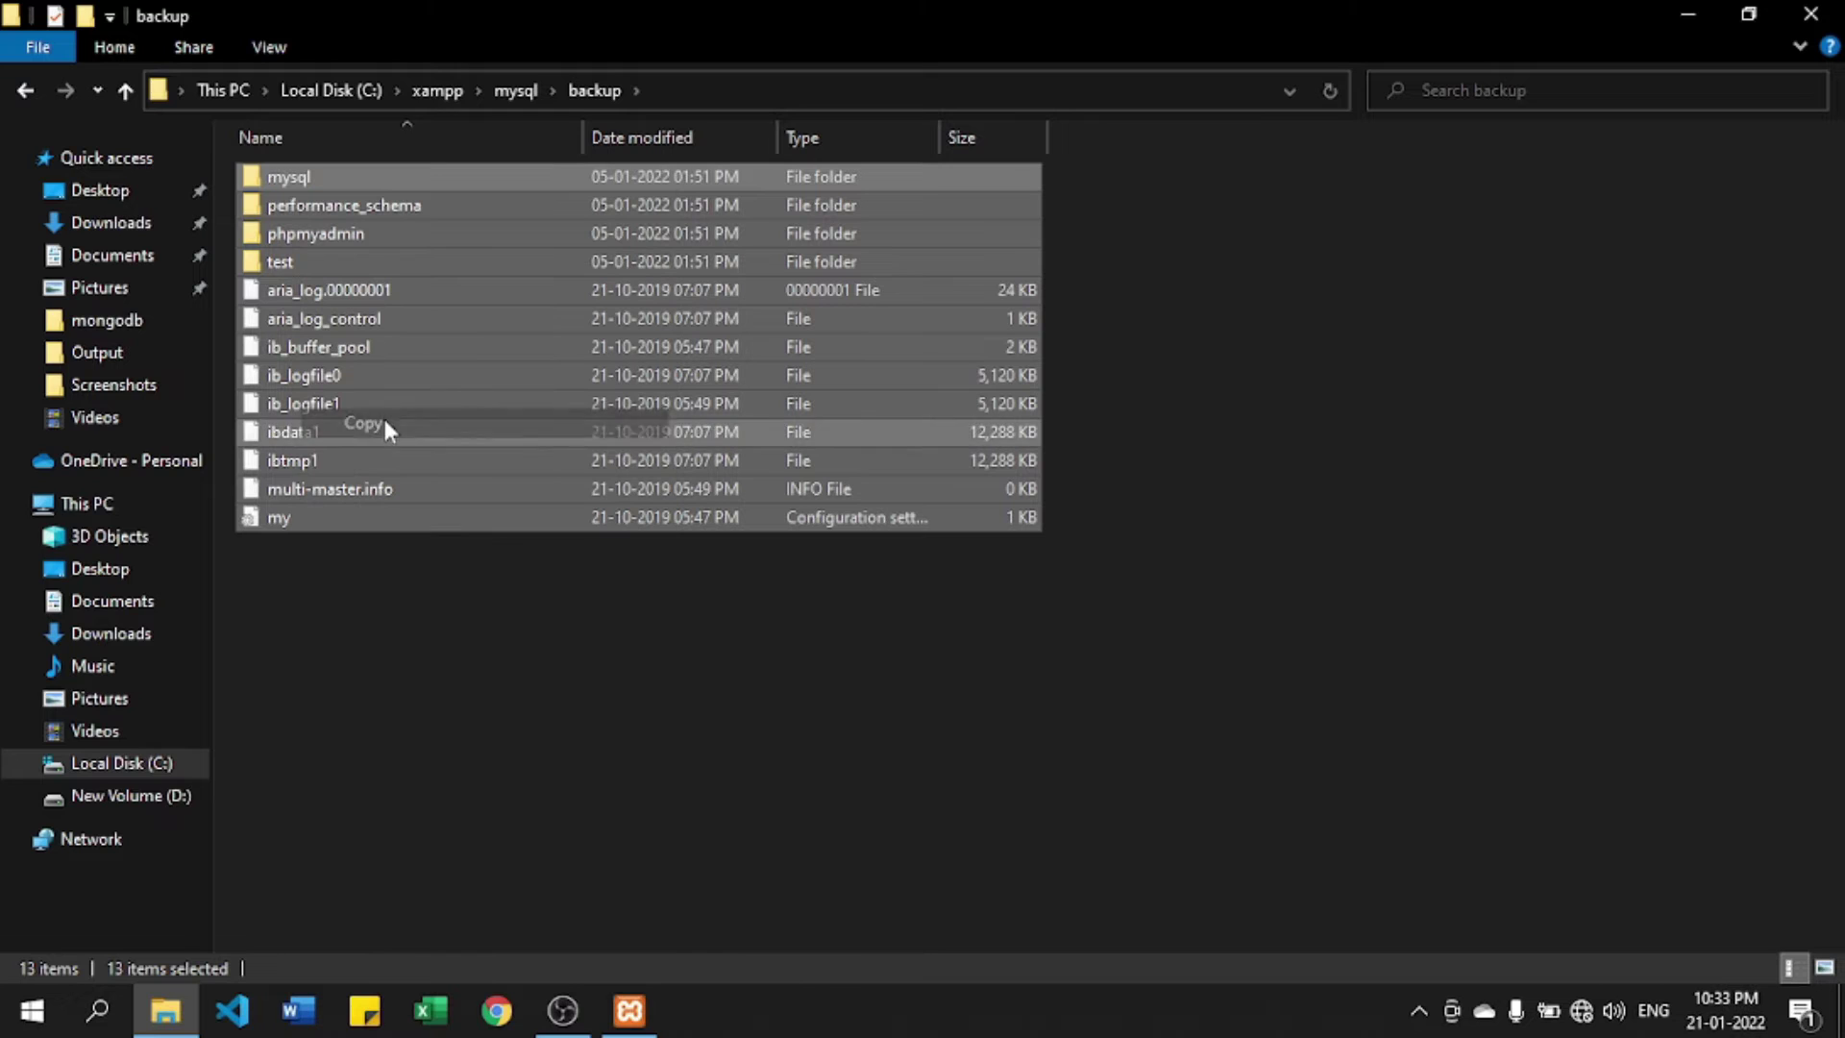
left_click(516, 90)
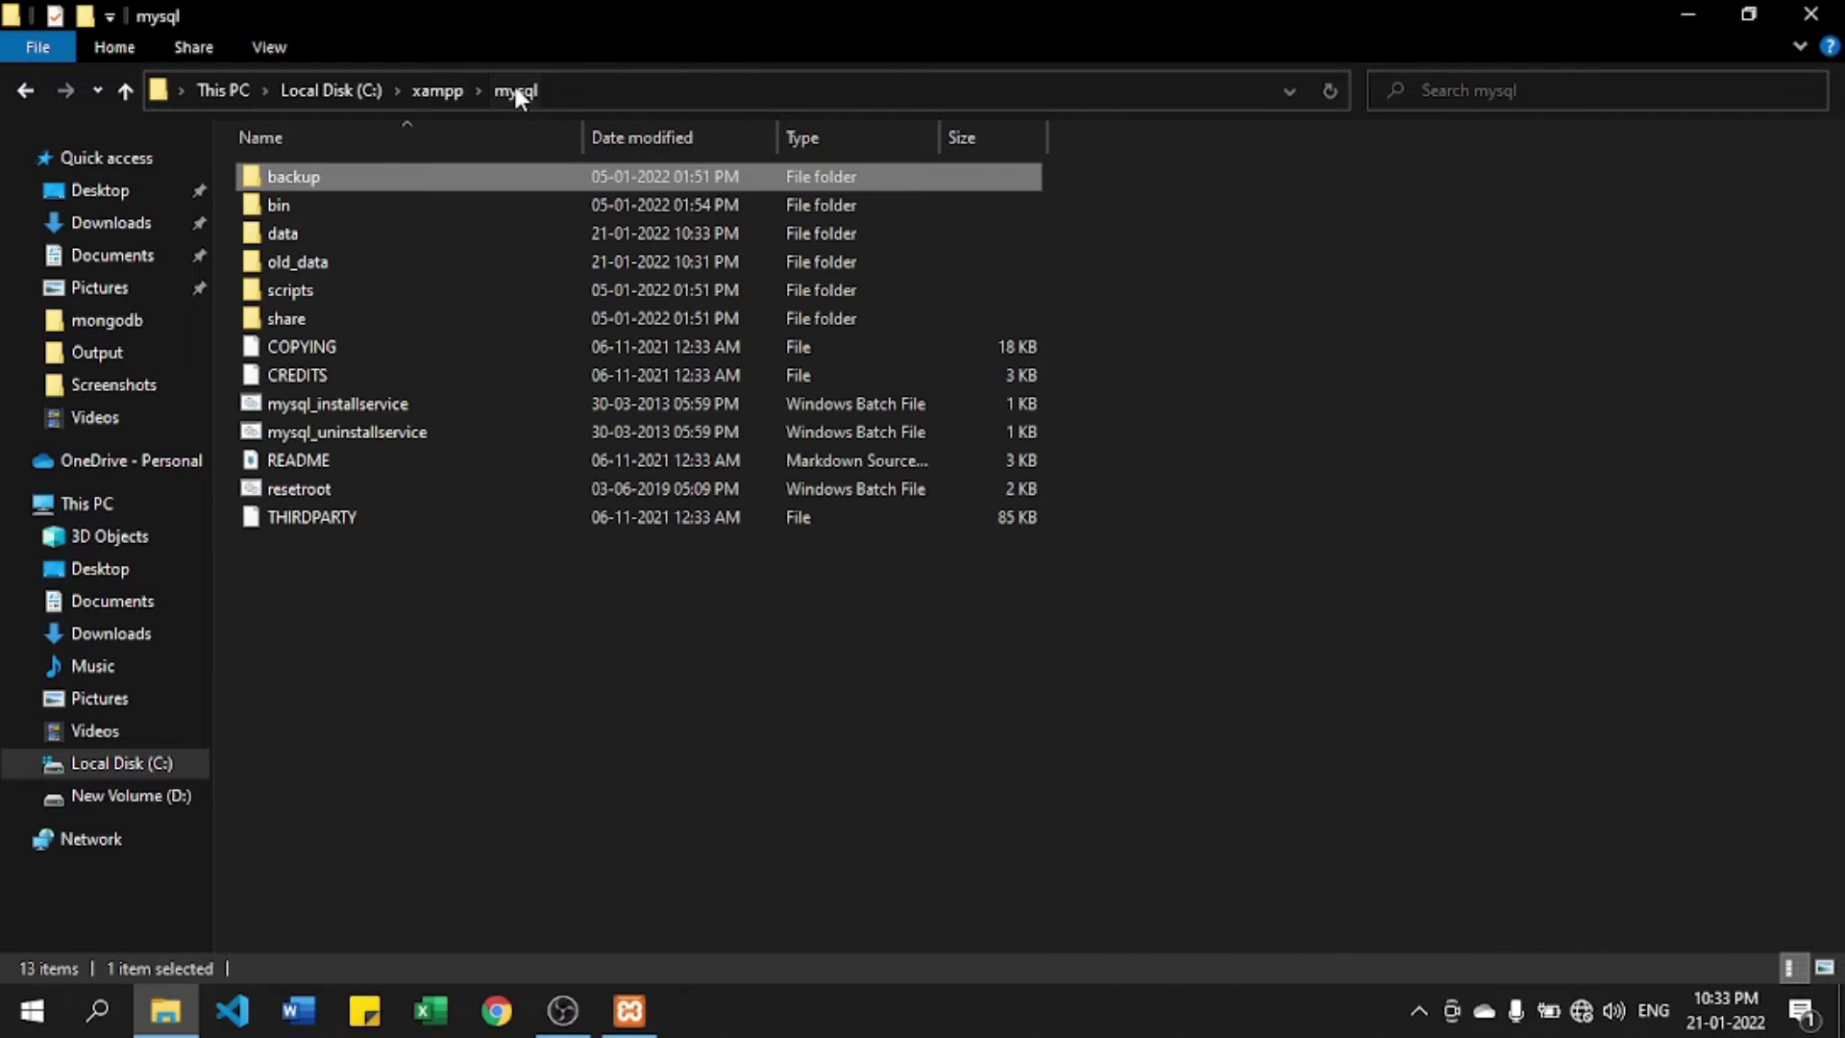
double_click(296, 235)
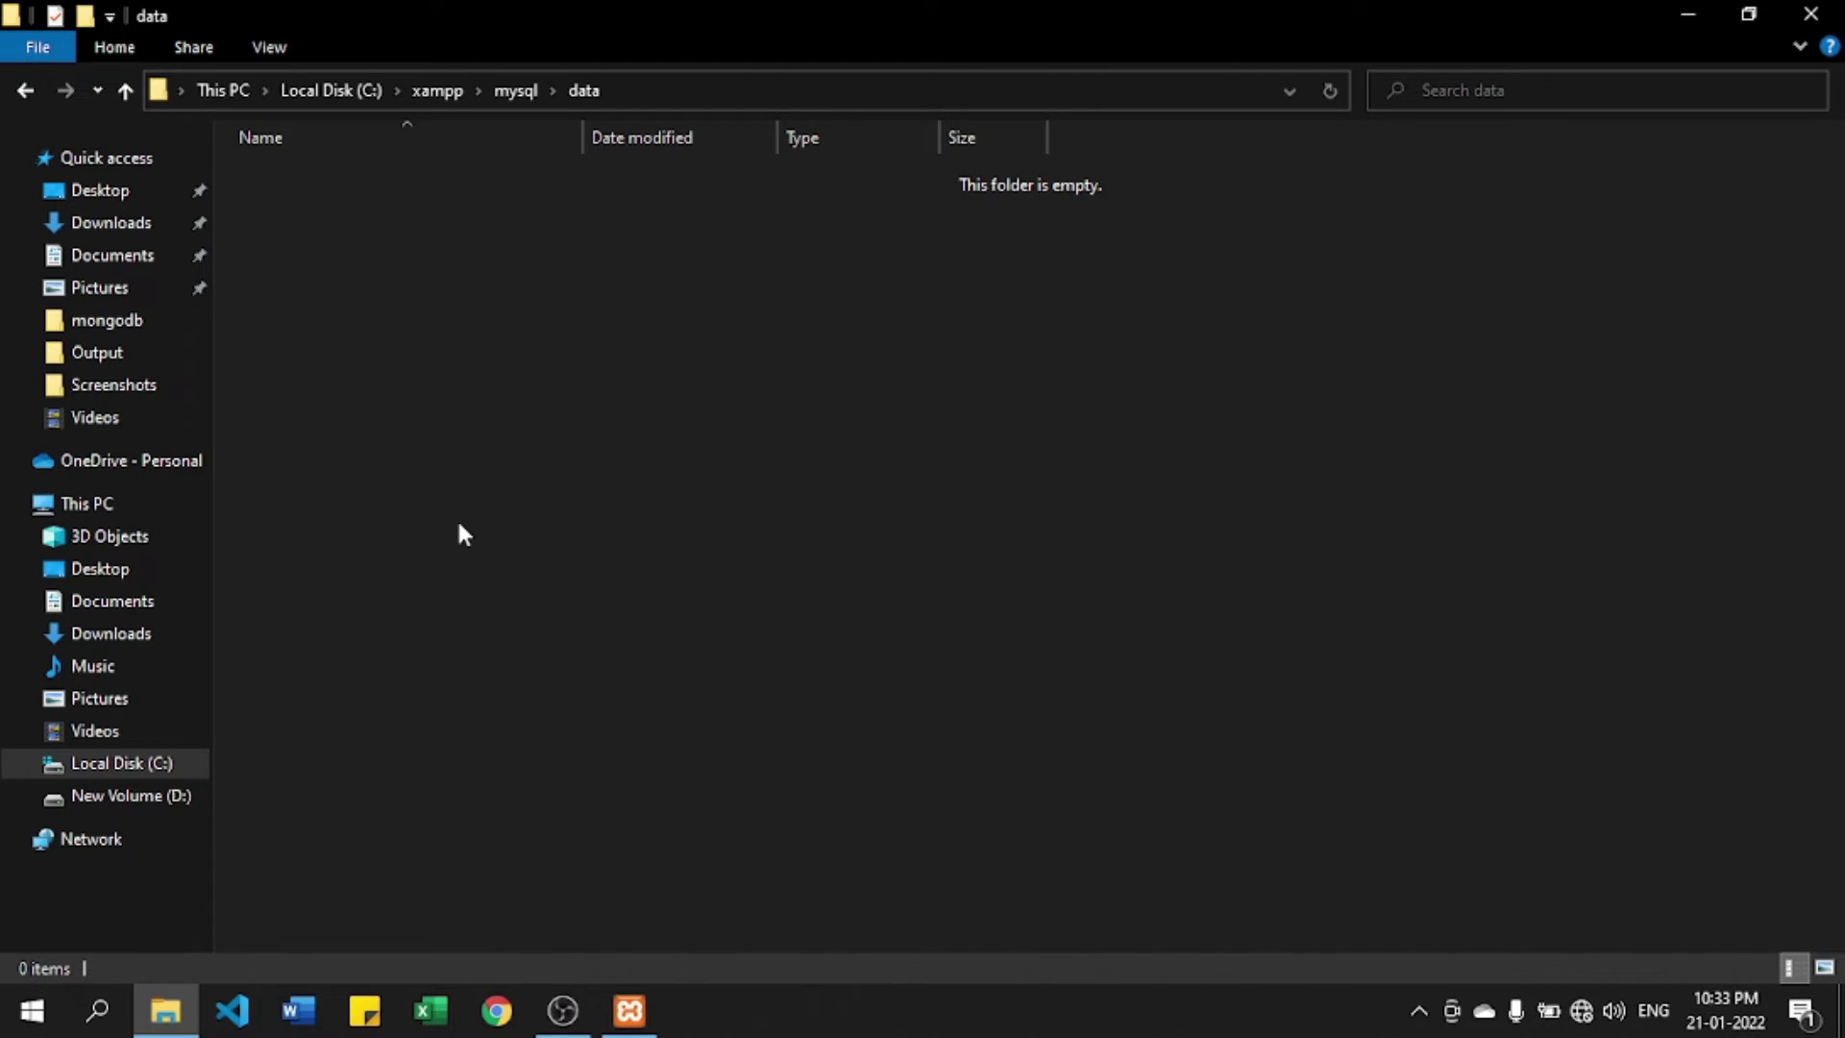
key("ctrl+v")
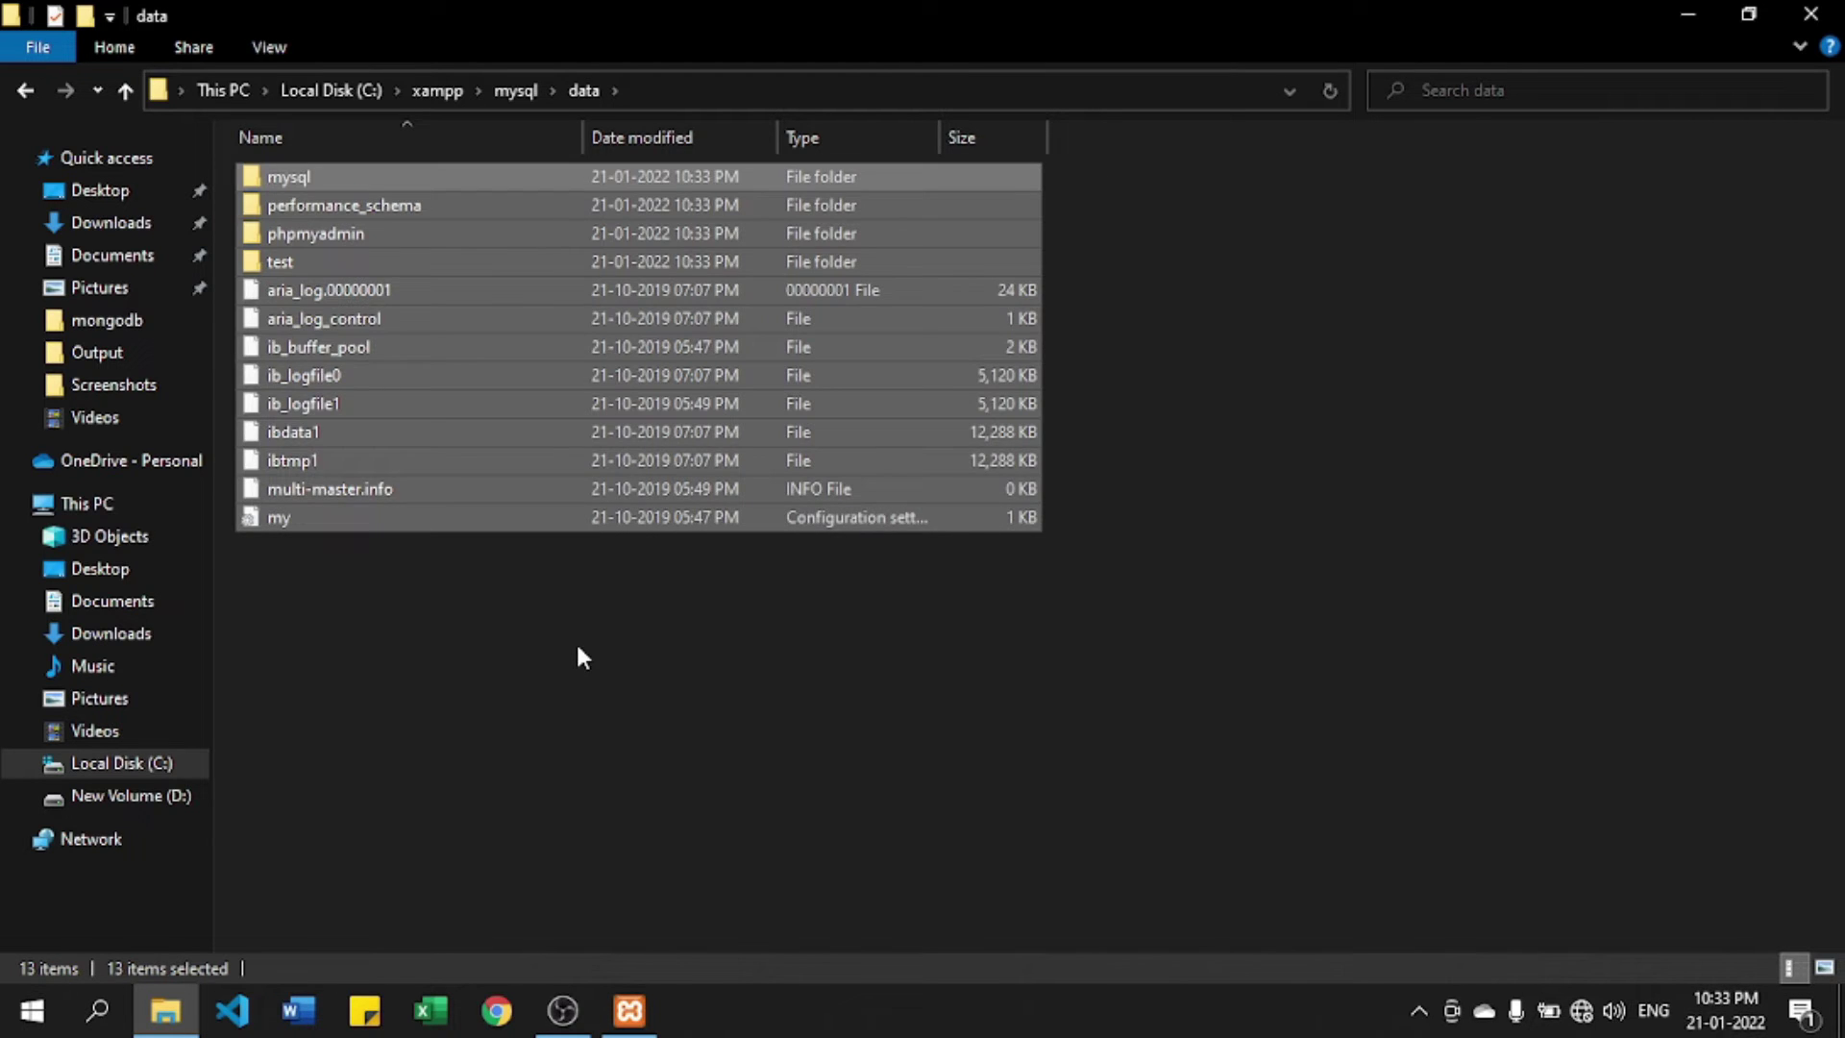
left_click(577, 647)
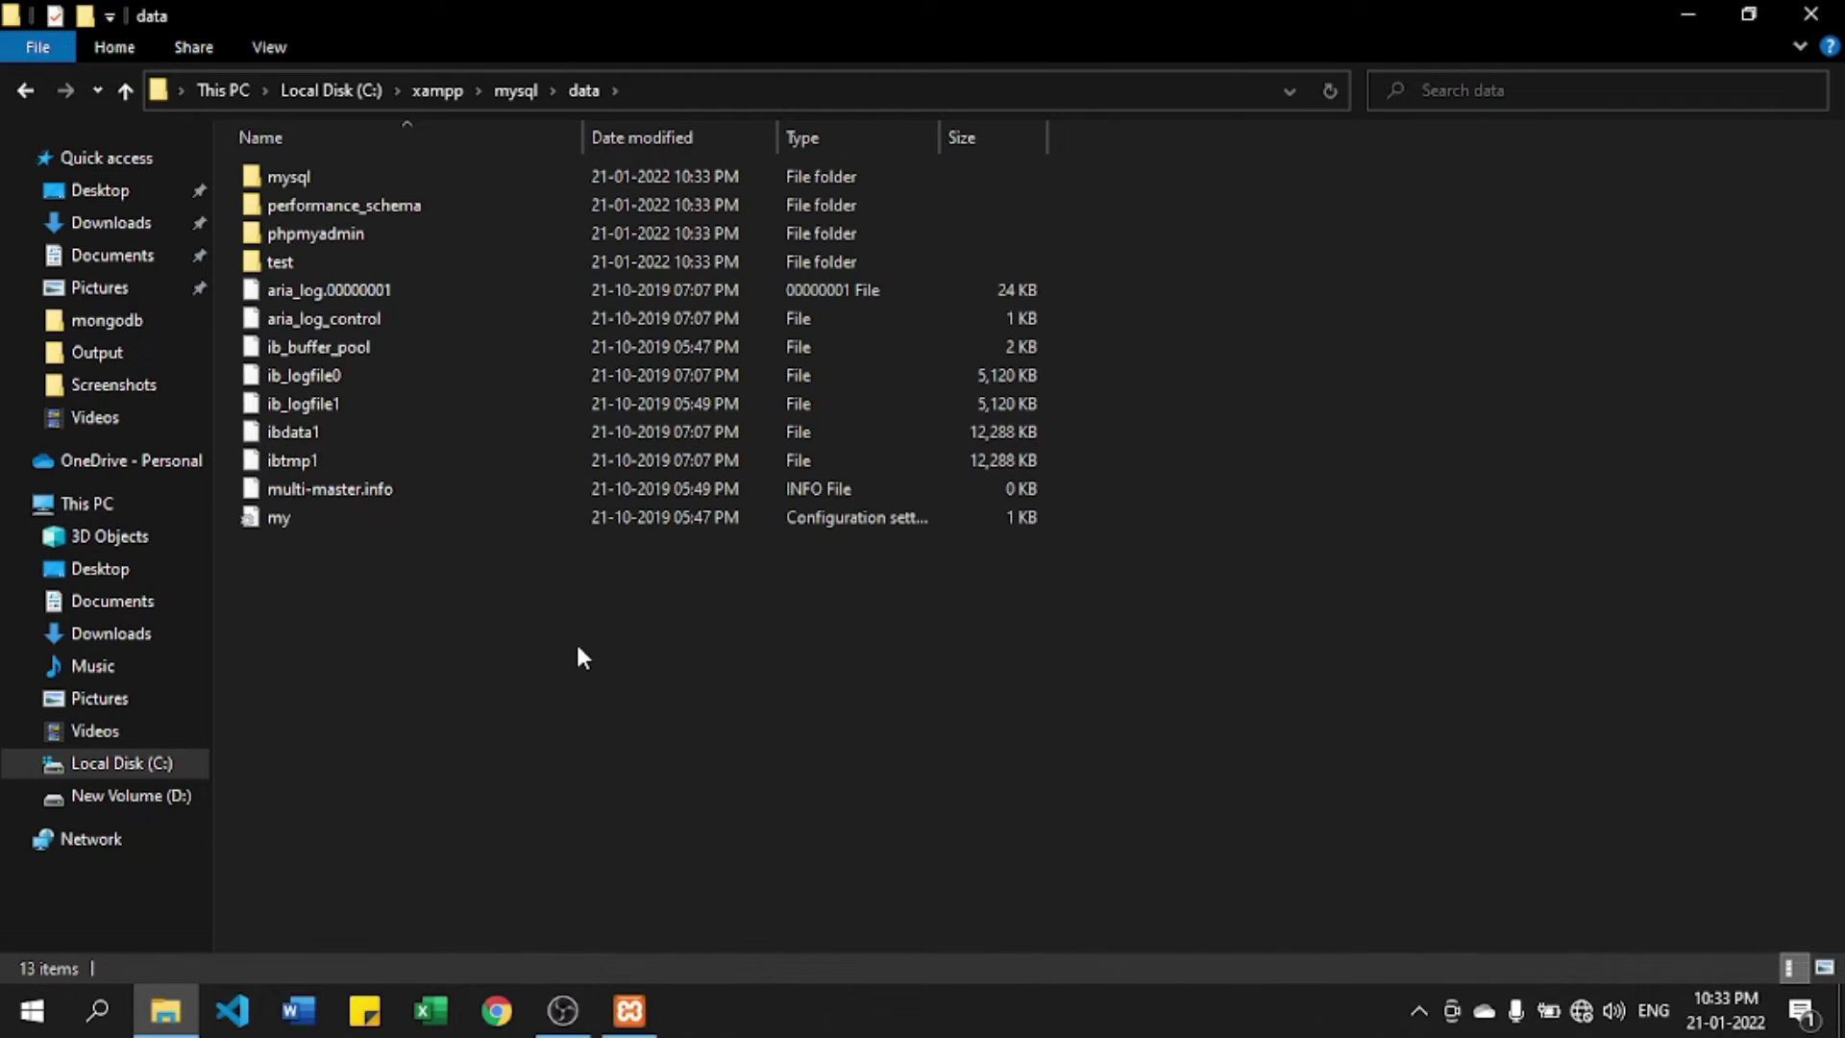
Step: Copy the abc, javadatabase, mysql, sms, sms1, test, xyz and youtube folders from the old_data folder
left_click(510, 90)
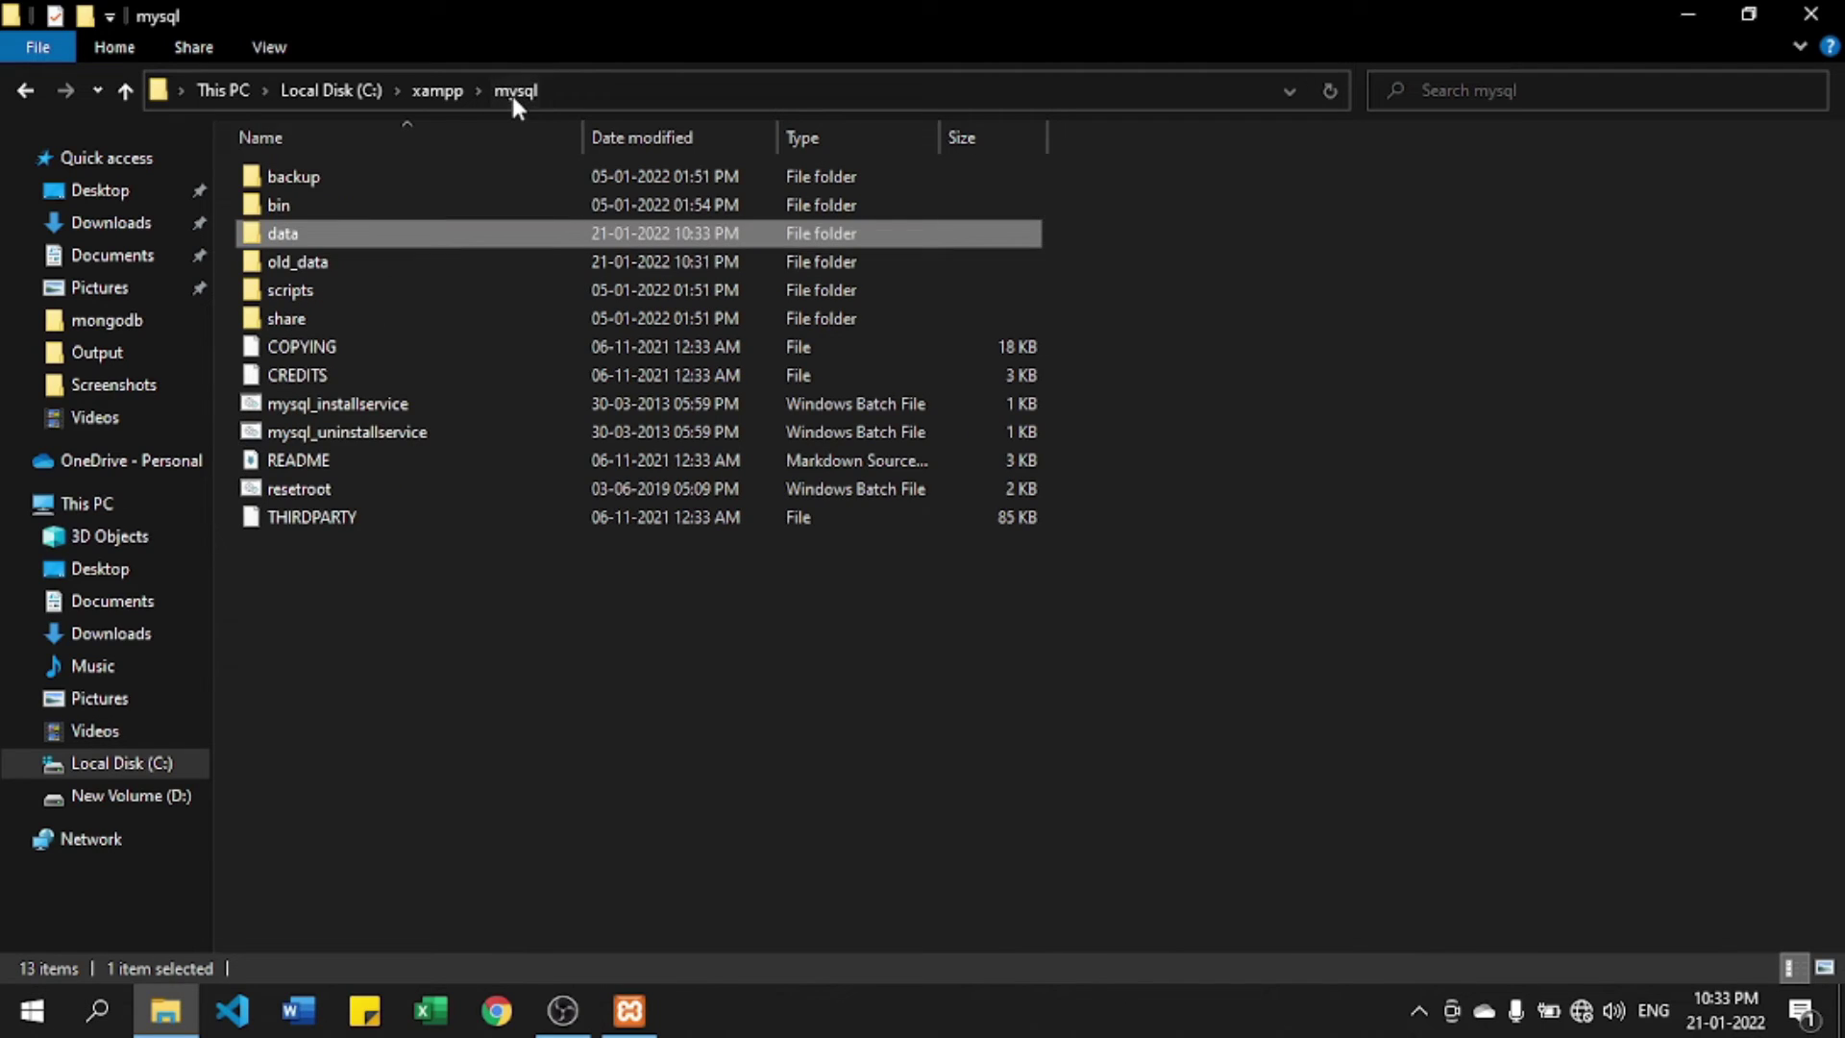
double_click(321, 261)
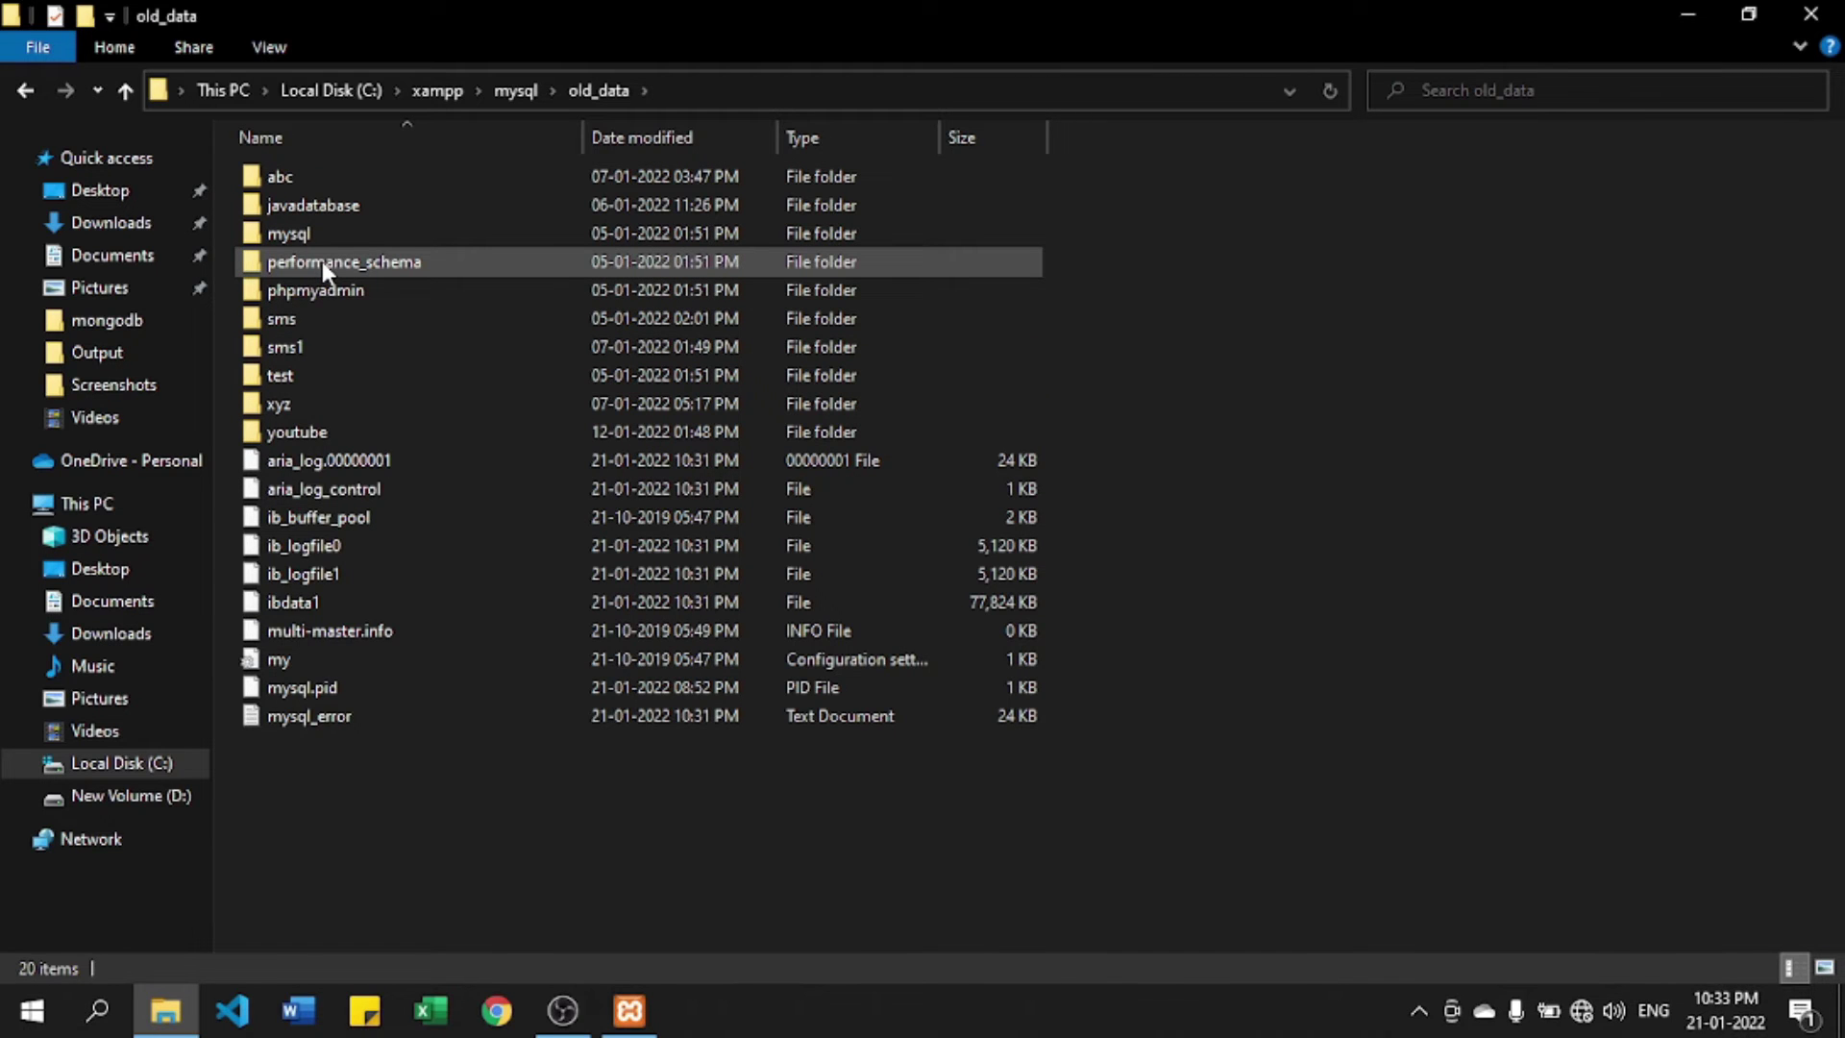
left_click(286, 434)
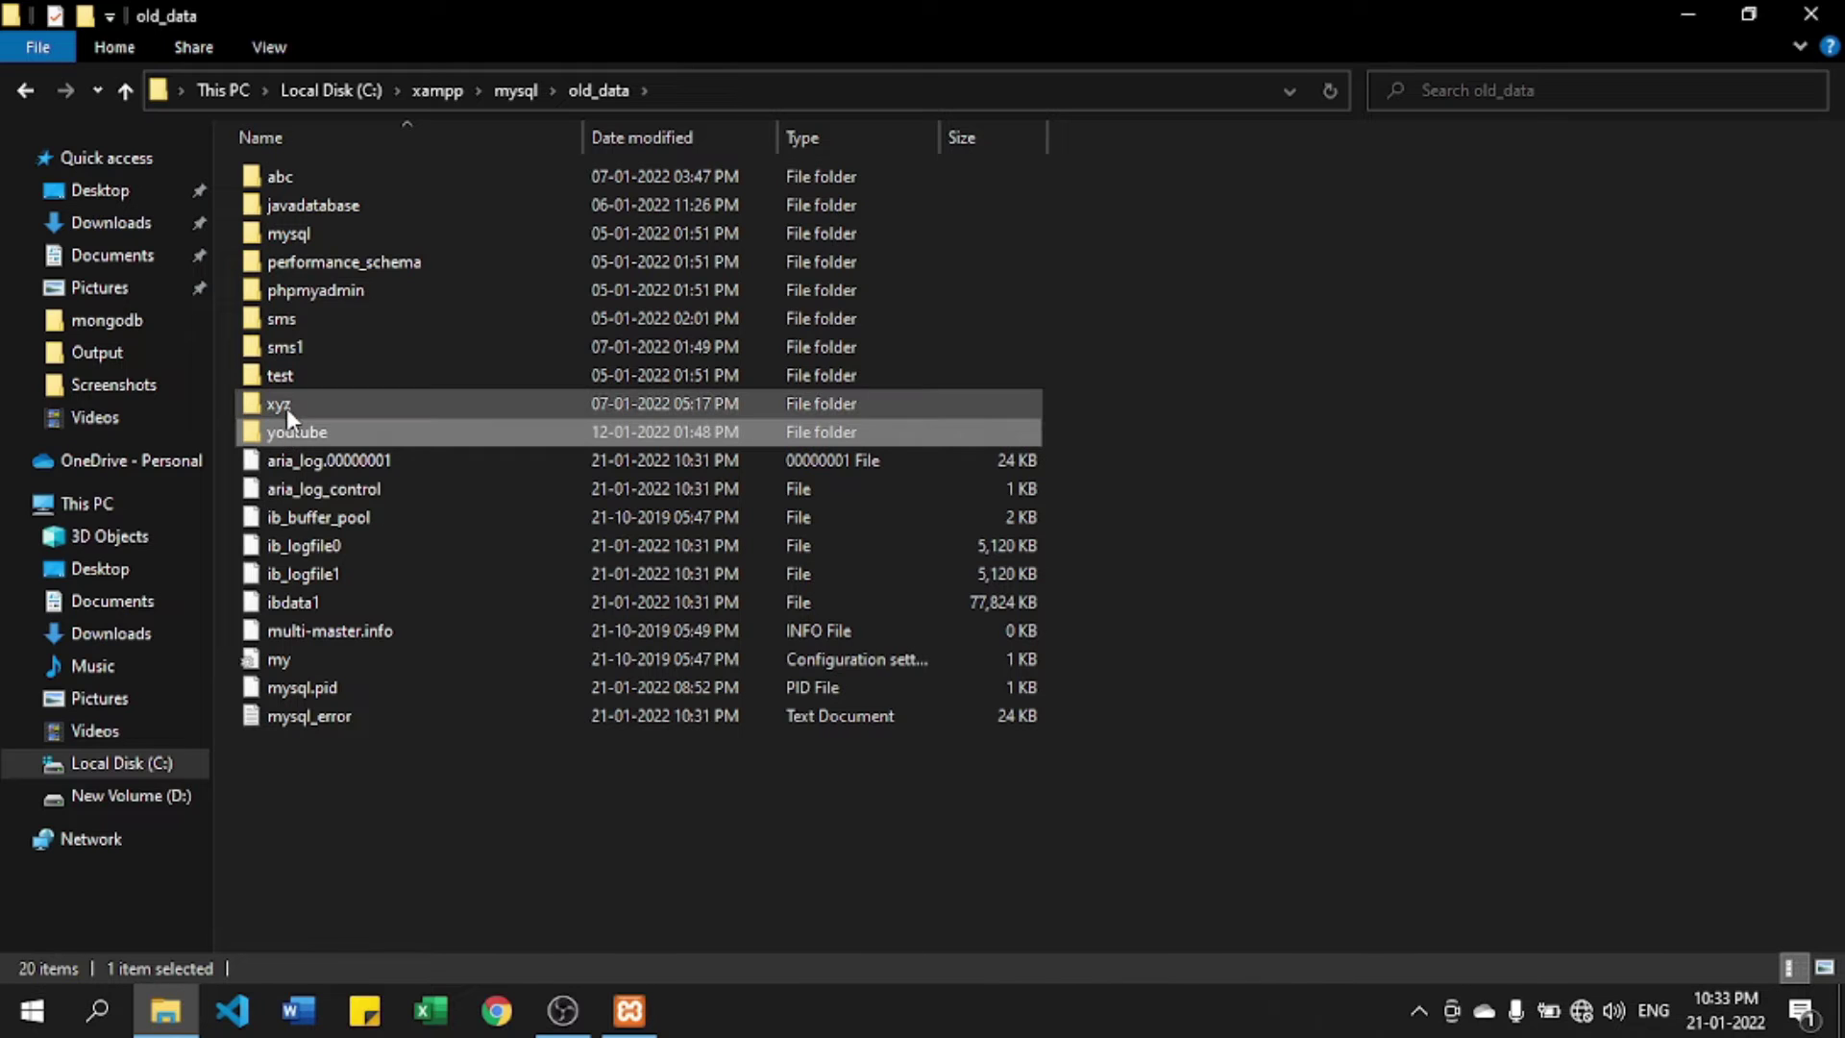
left_click(286, 404, "ctrl")
left_click(288, 353, "ctrl")
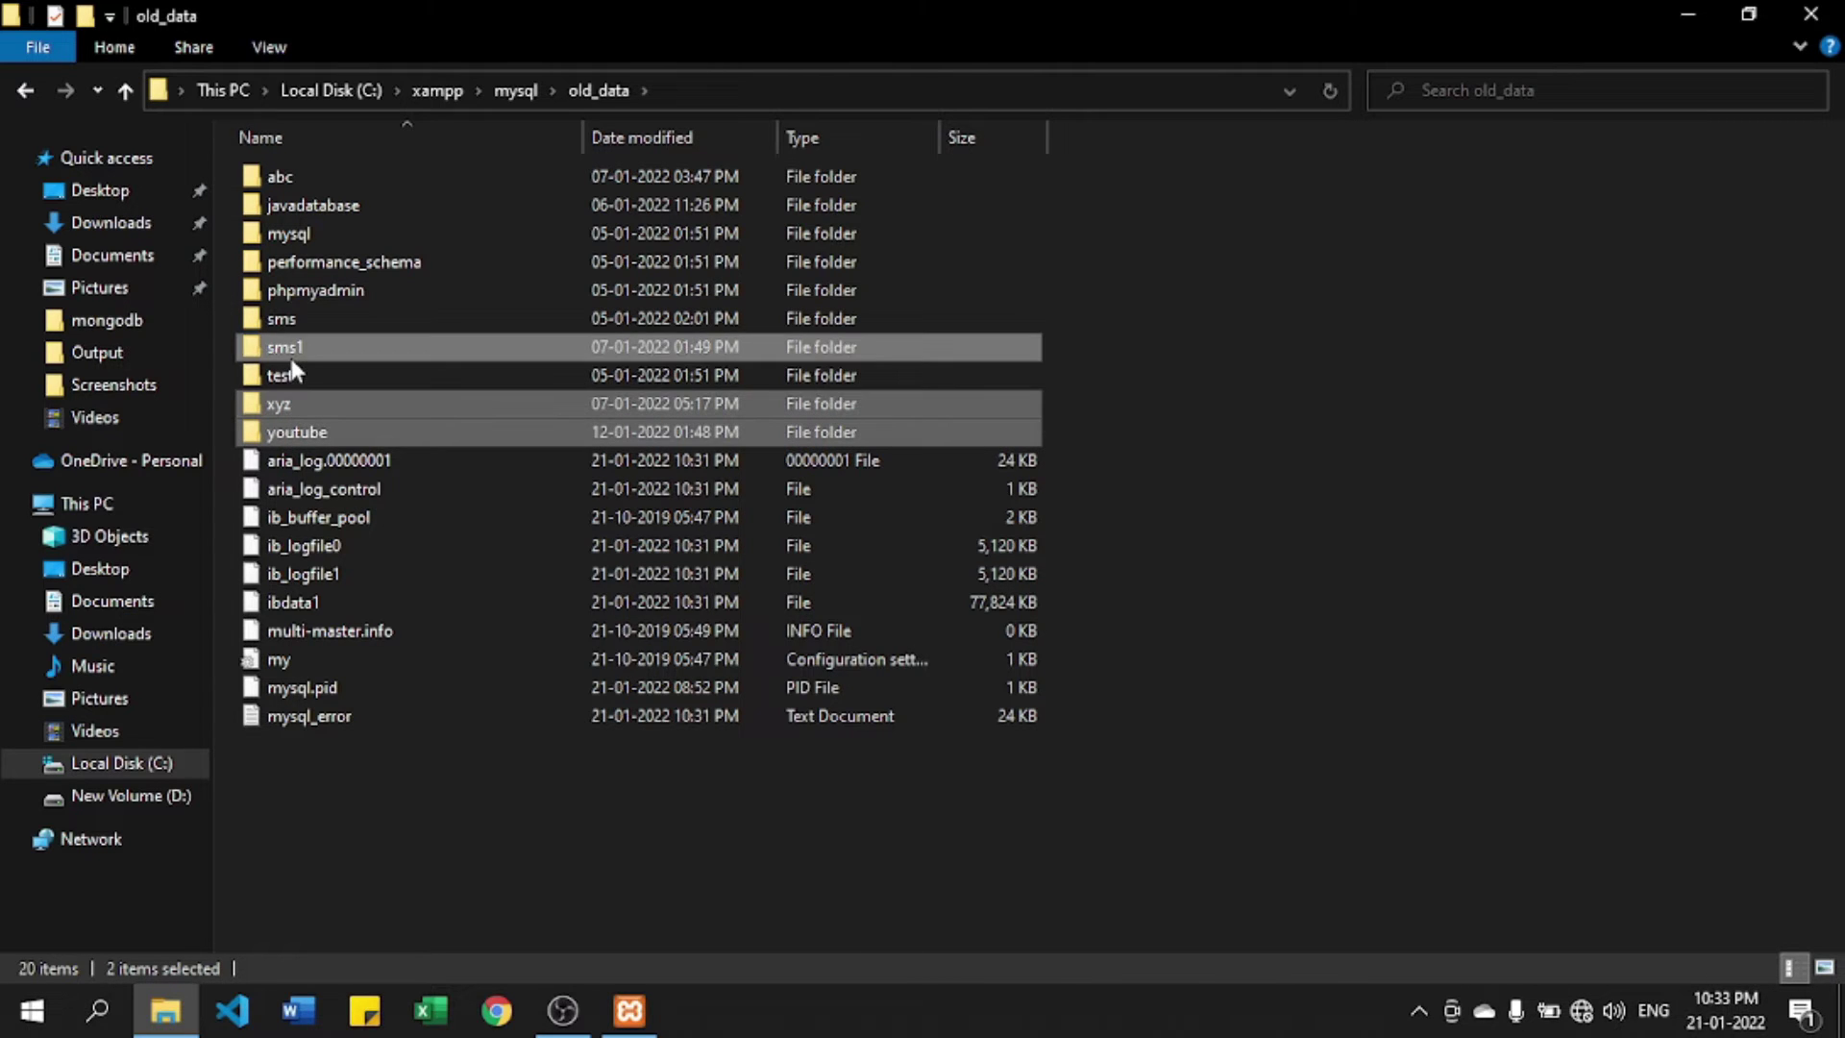
left_click(291, 374, "ctrl")
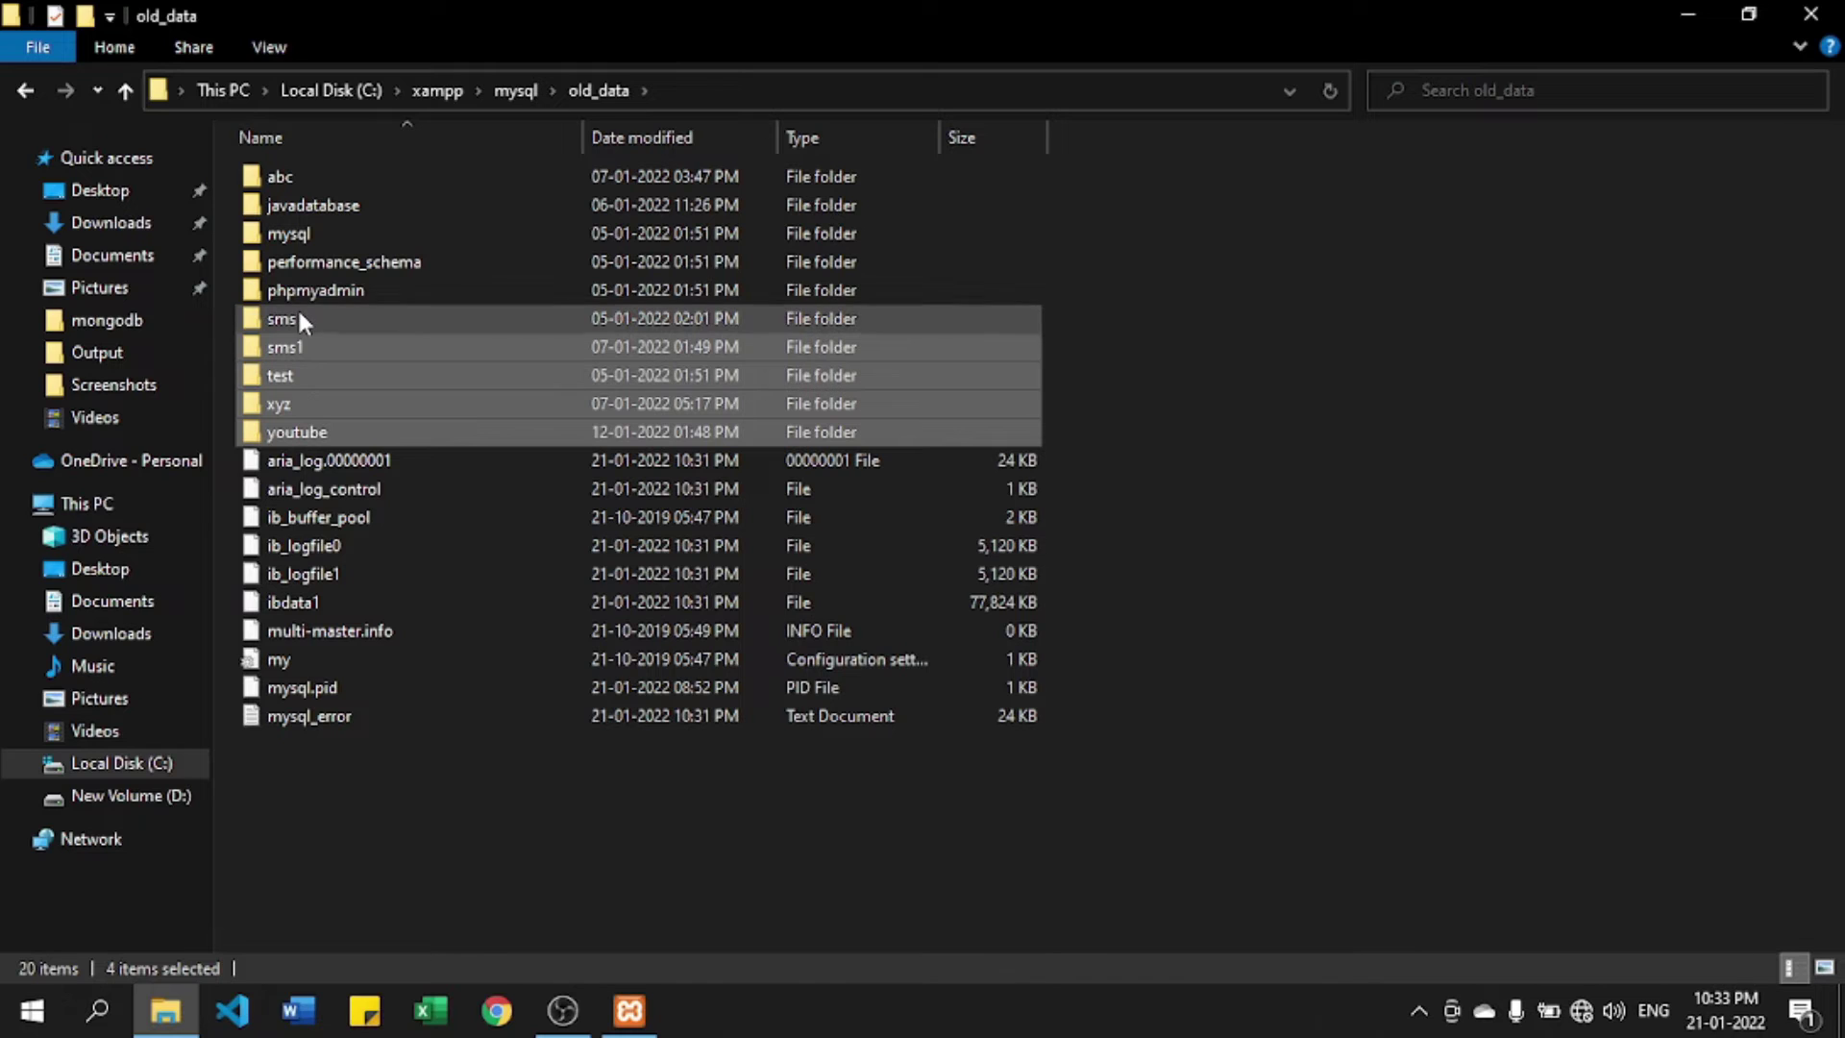
left_click(288, 319, "ctrl")
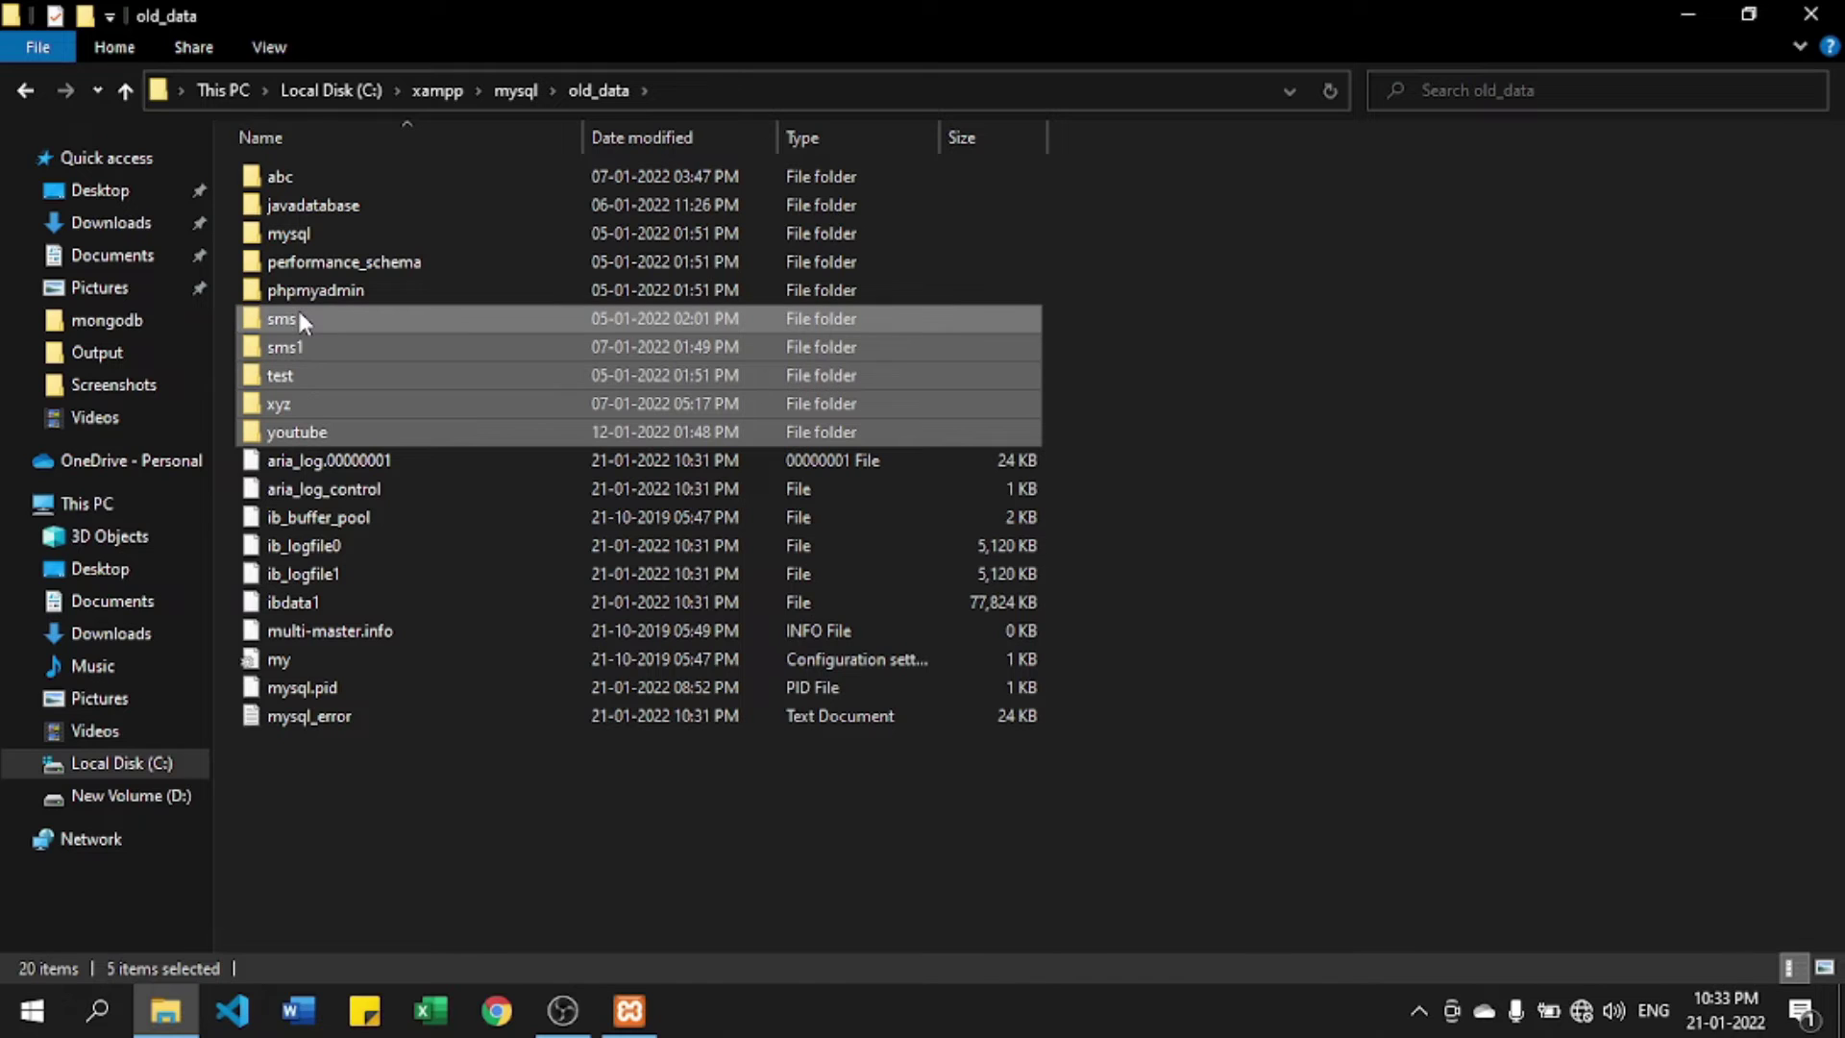
left_click(306, 236, "ctrl")
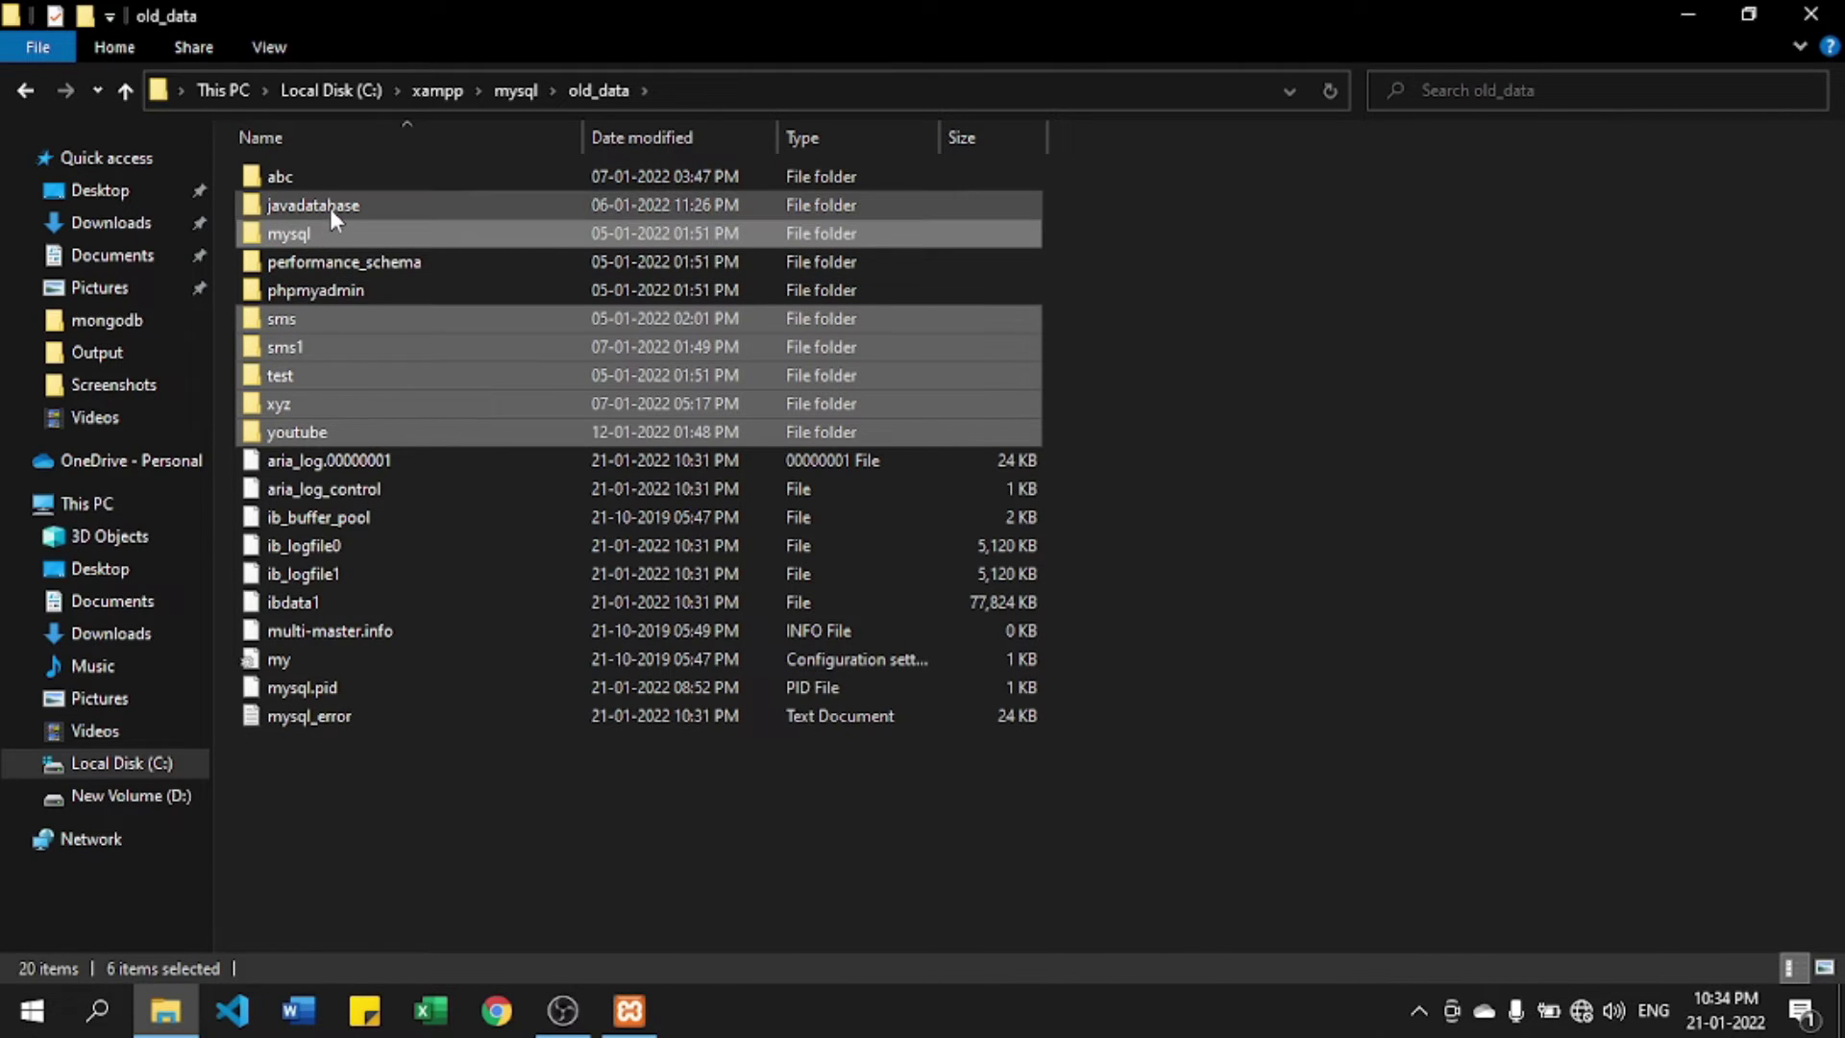
left_click(331, 210, "ctrl")
left_click(301, 176, "ctrl")
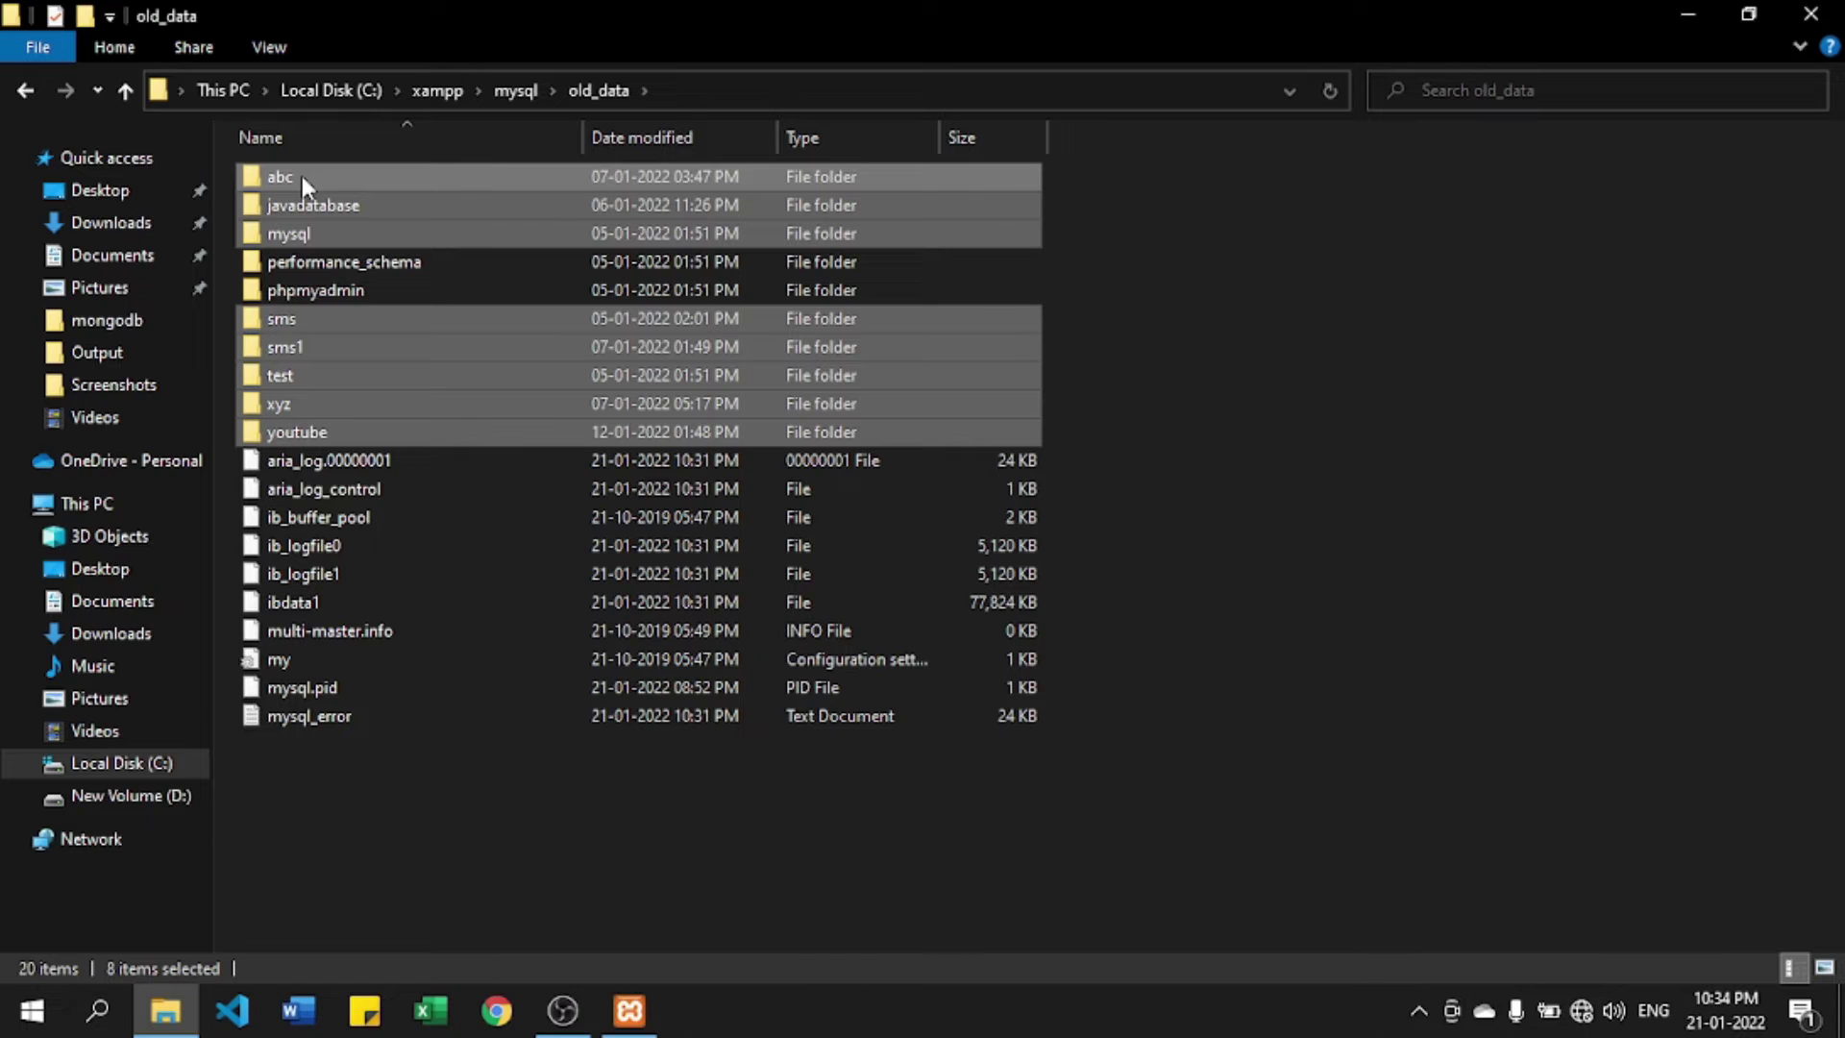
Step: Paste the copied database folders into the data folder, replacing the files with the same names
left_click(511, 92)
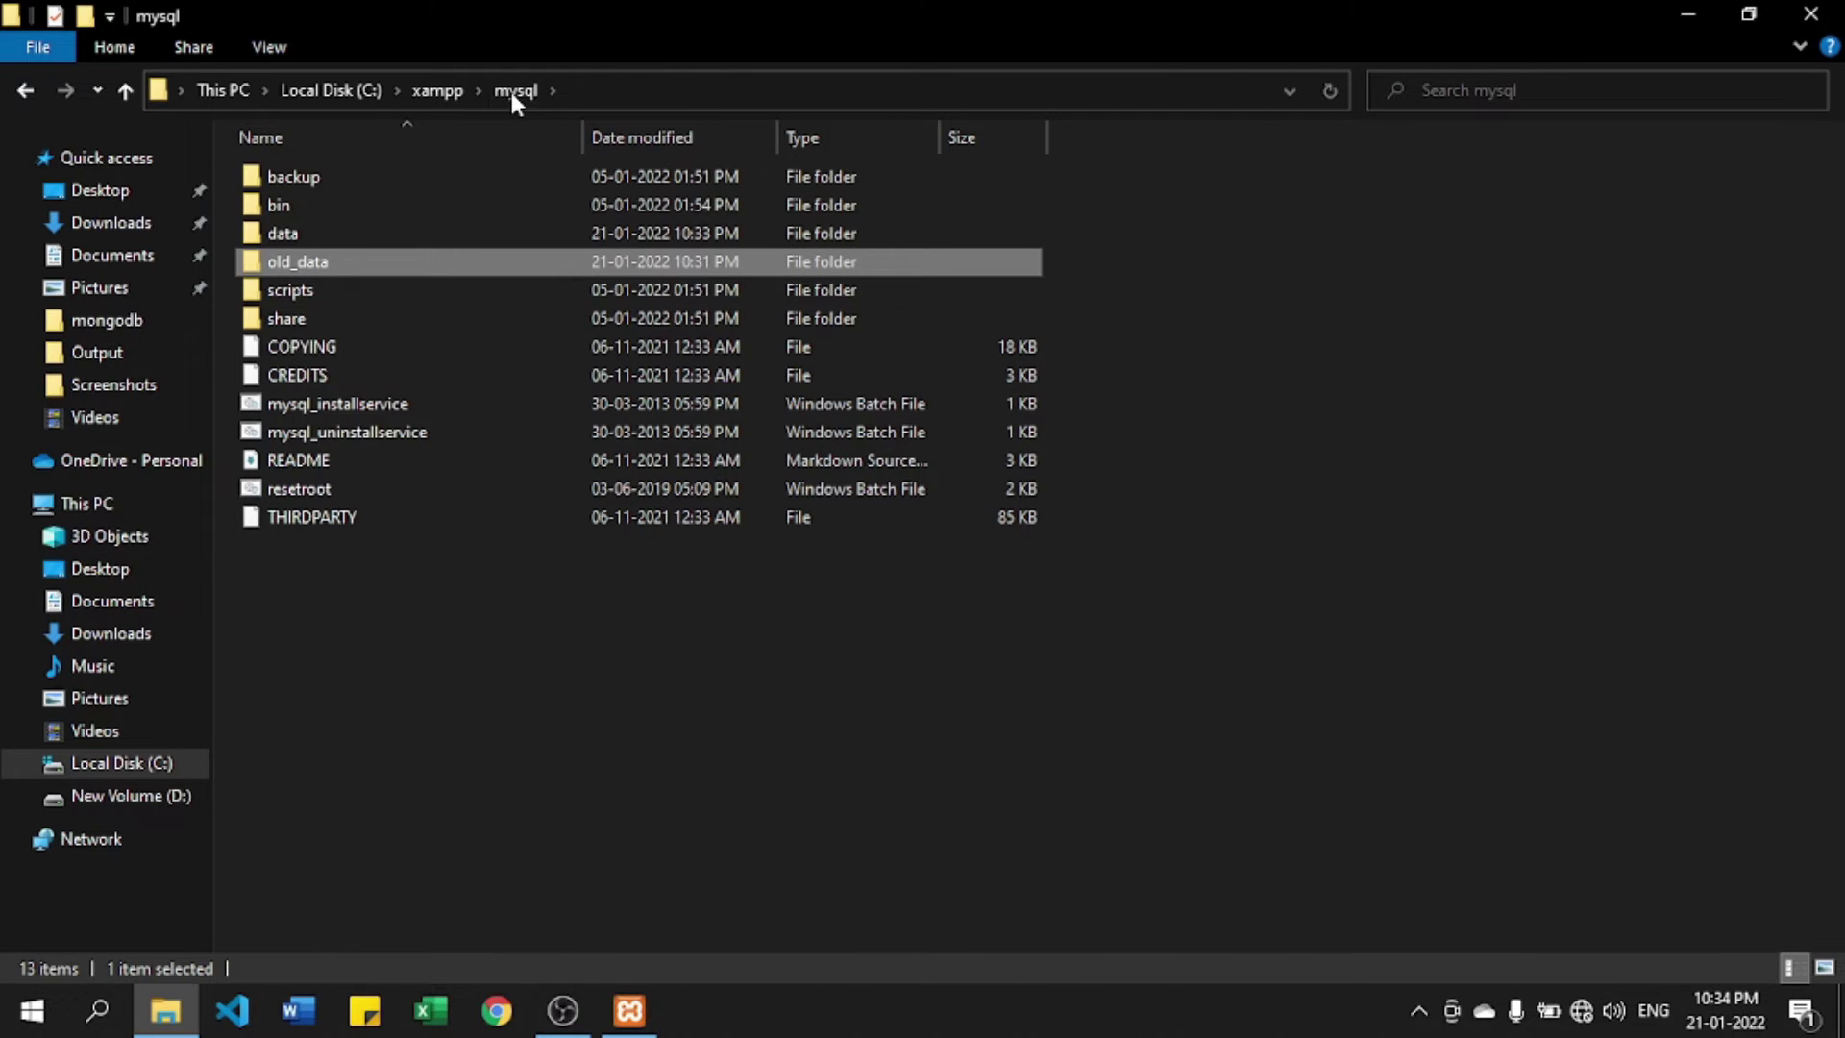
left_click(292, 238)
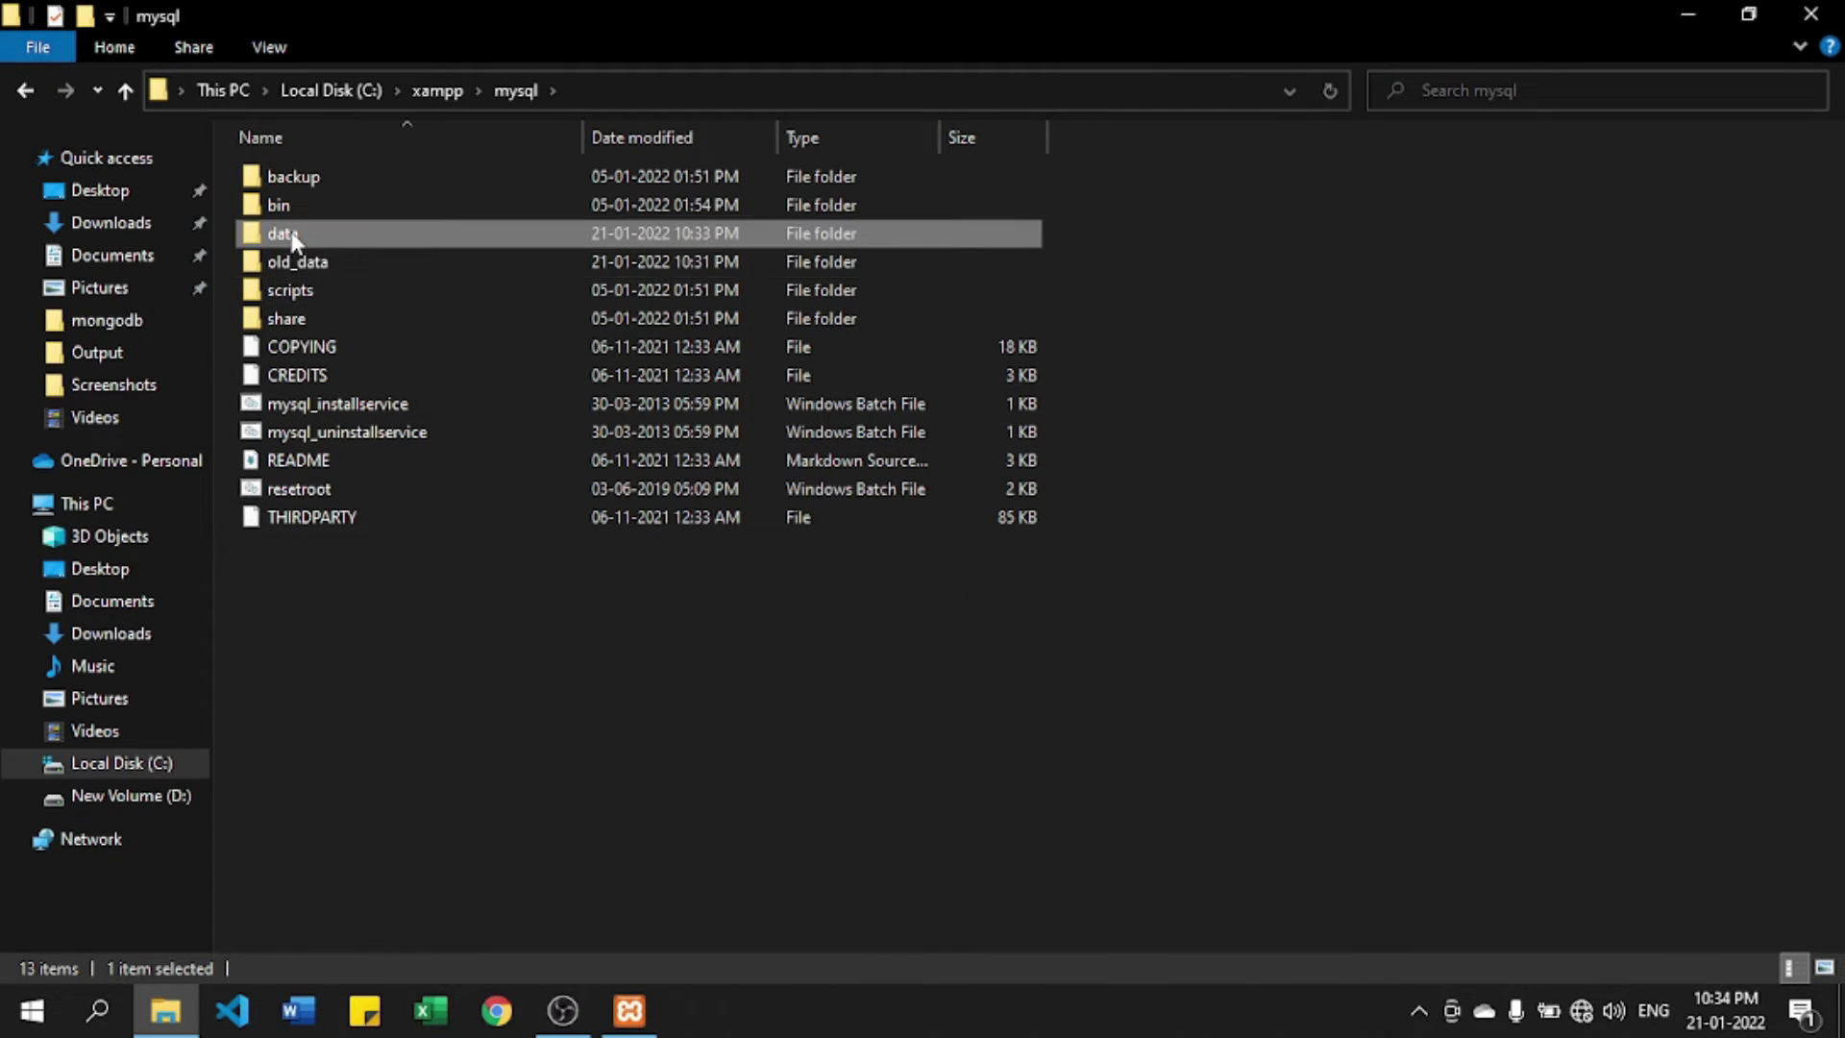
double_click(291, 238)
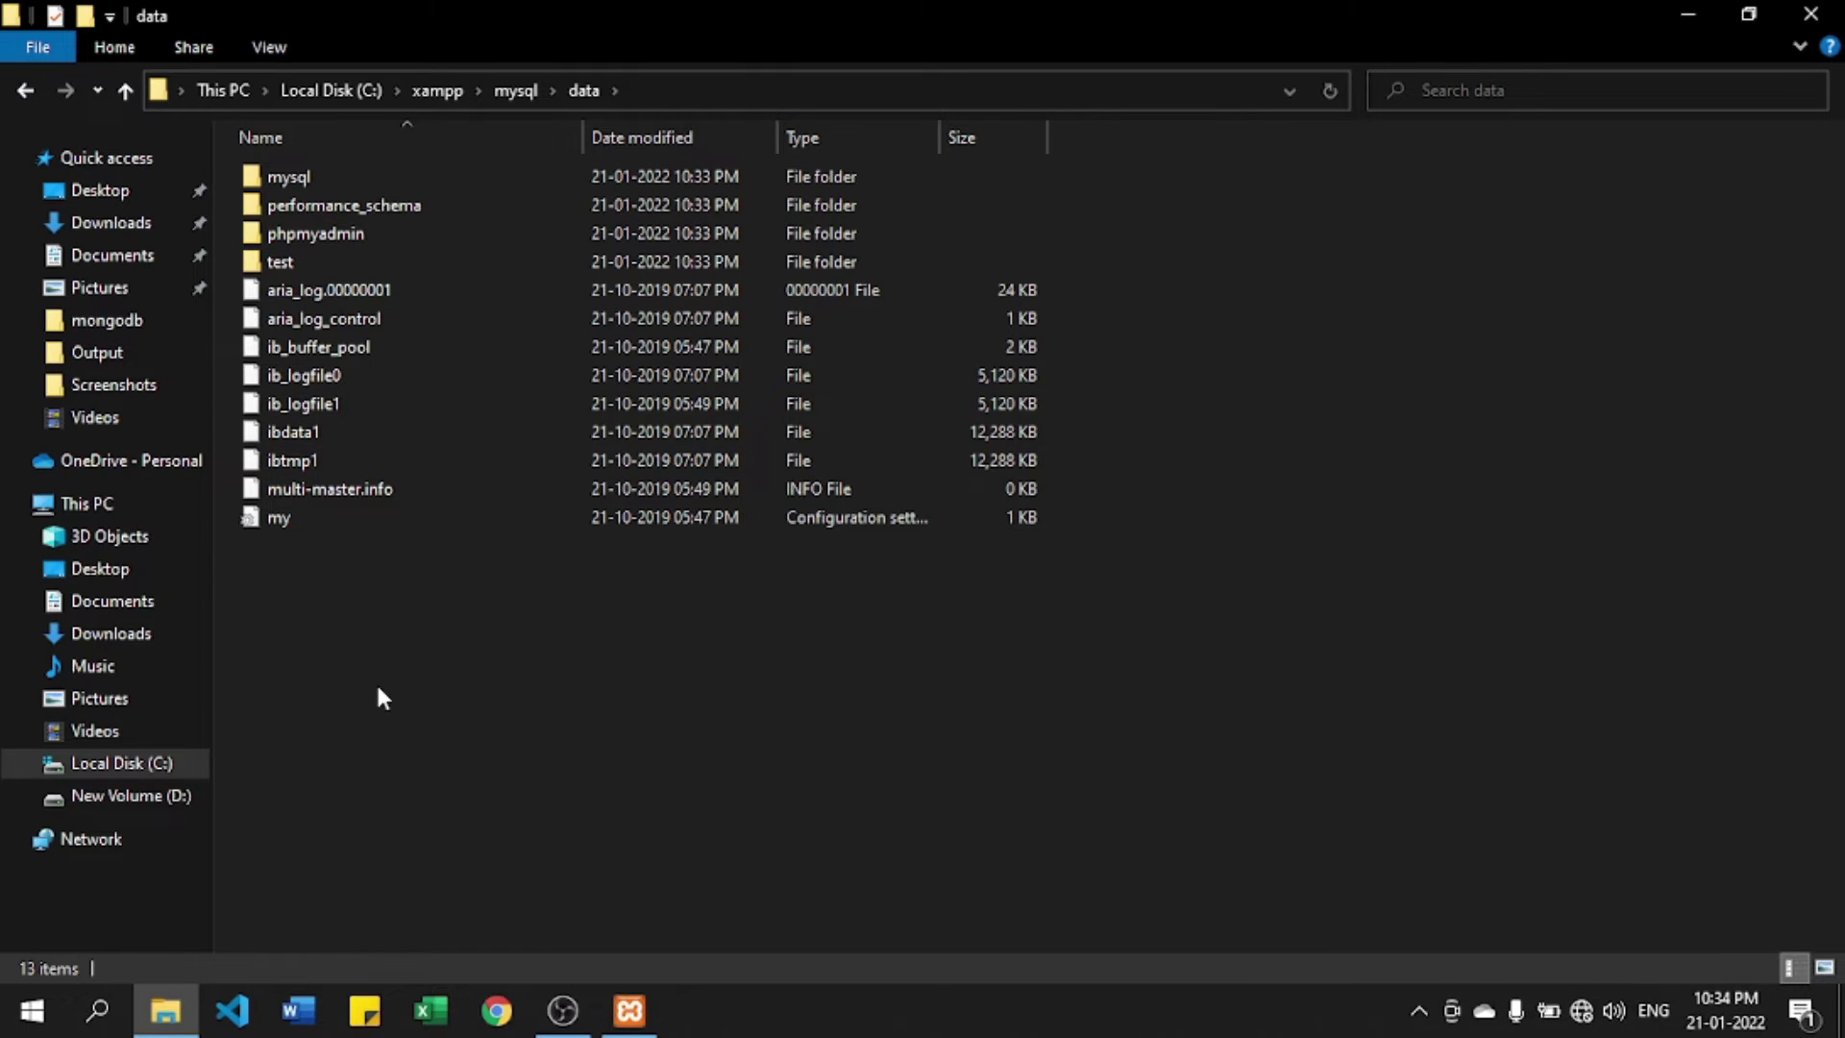
key("ctrl+v")
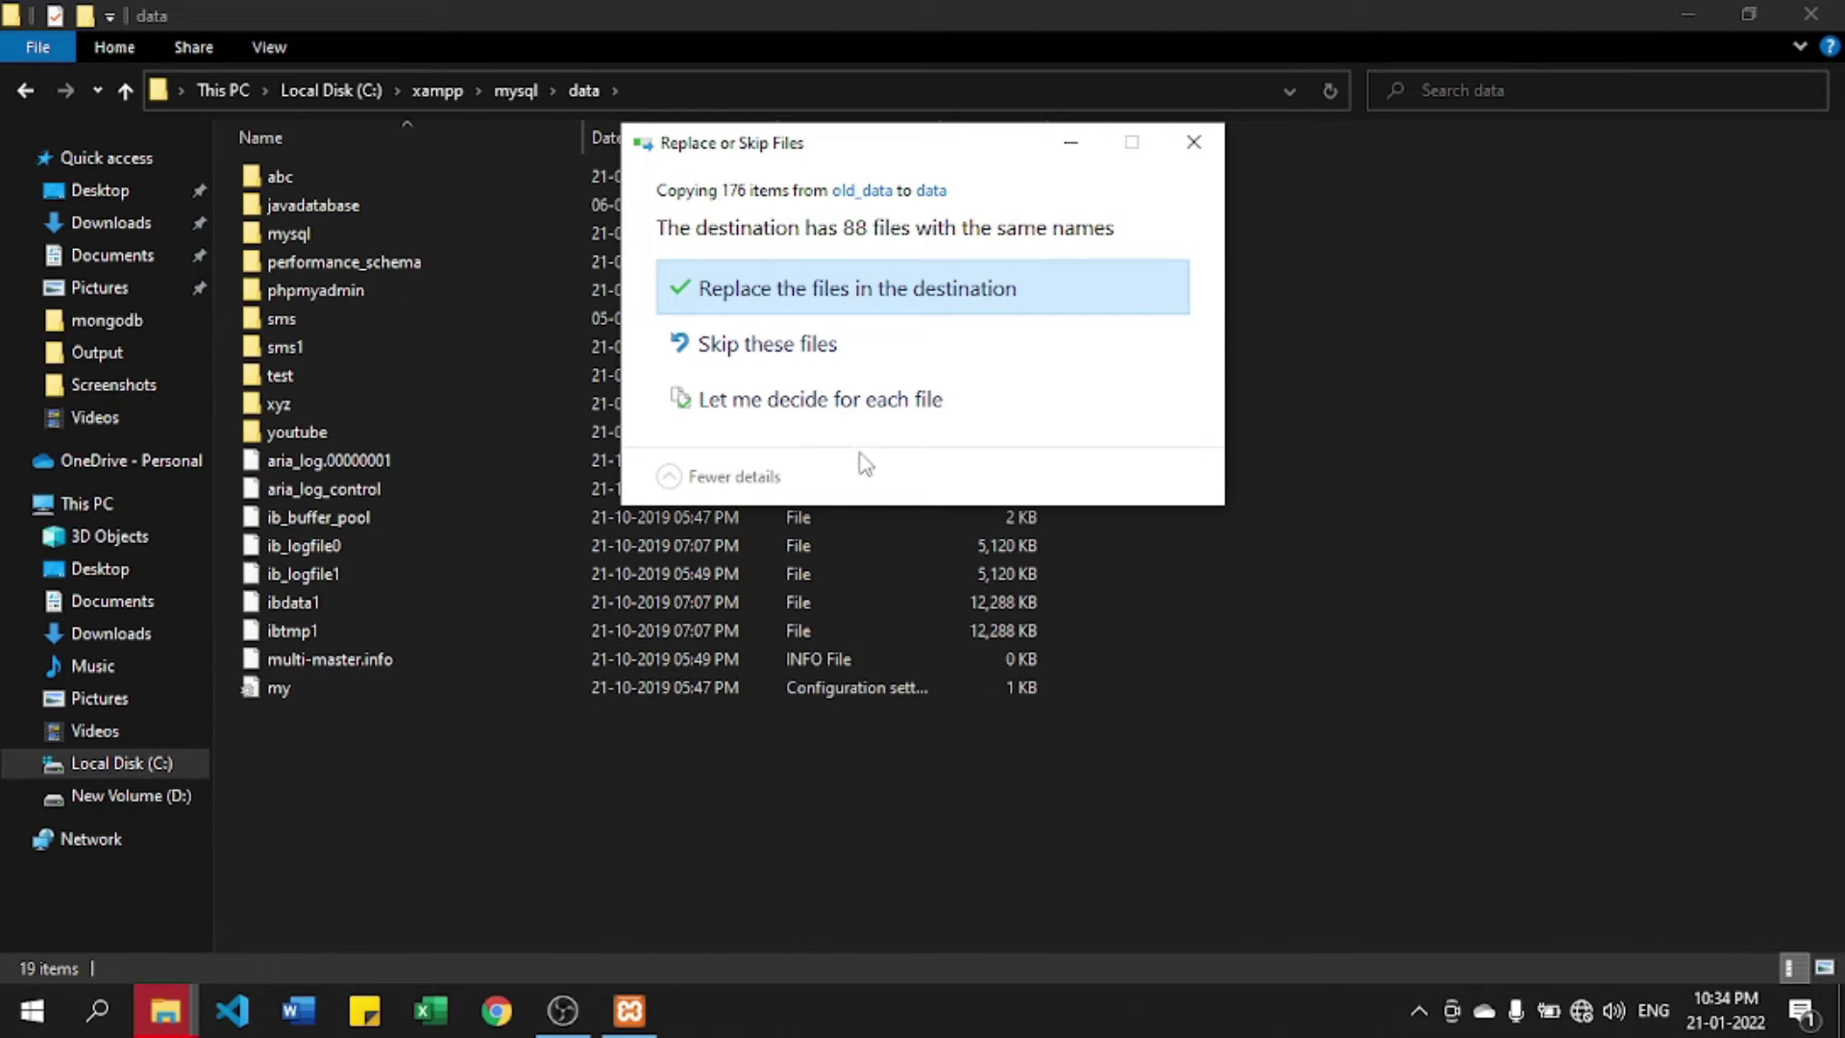
left_click(891, 289)
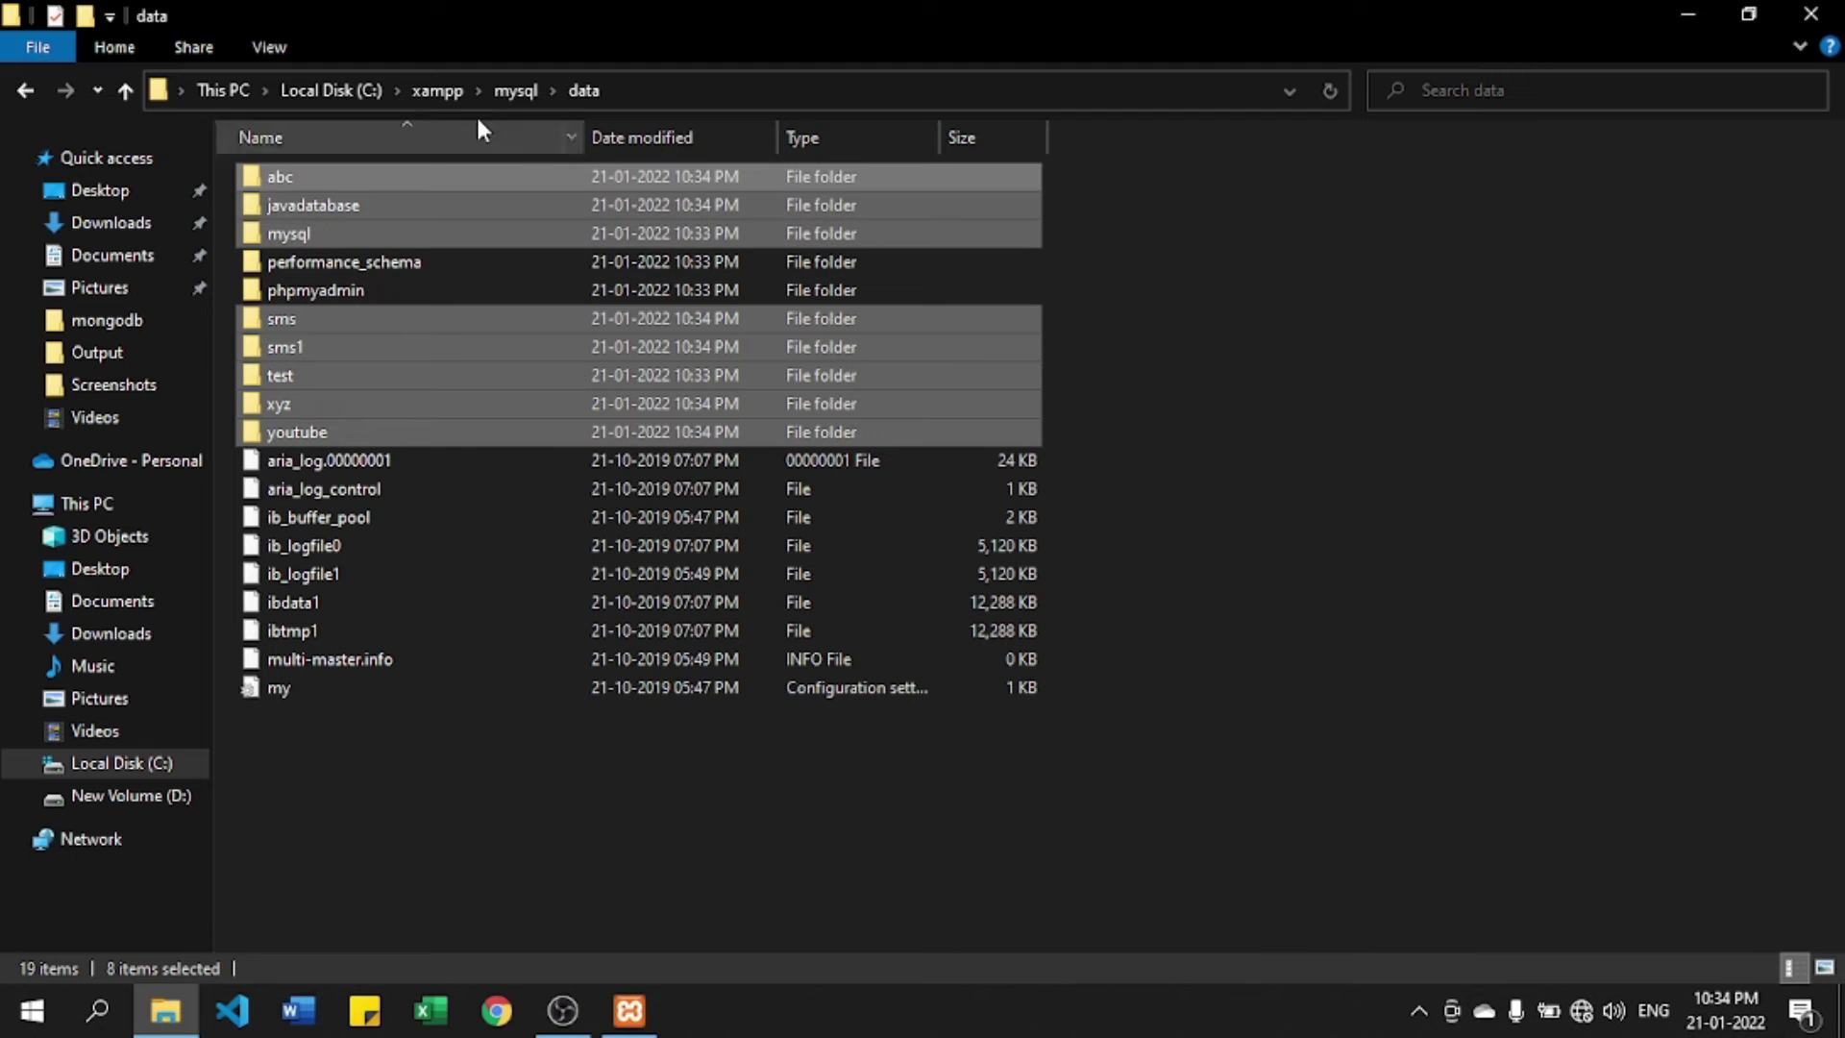
Step: Copy the ibdata1 file from old_data into the data folder, replacing the existing file
left_click(517, 87)
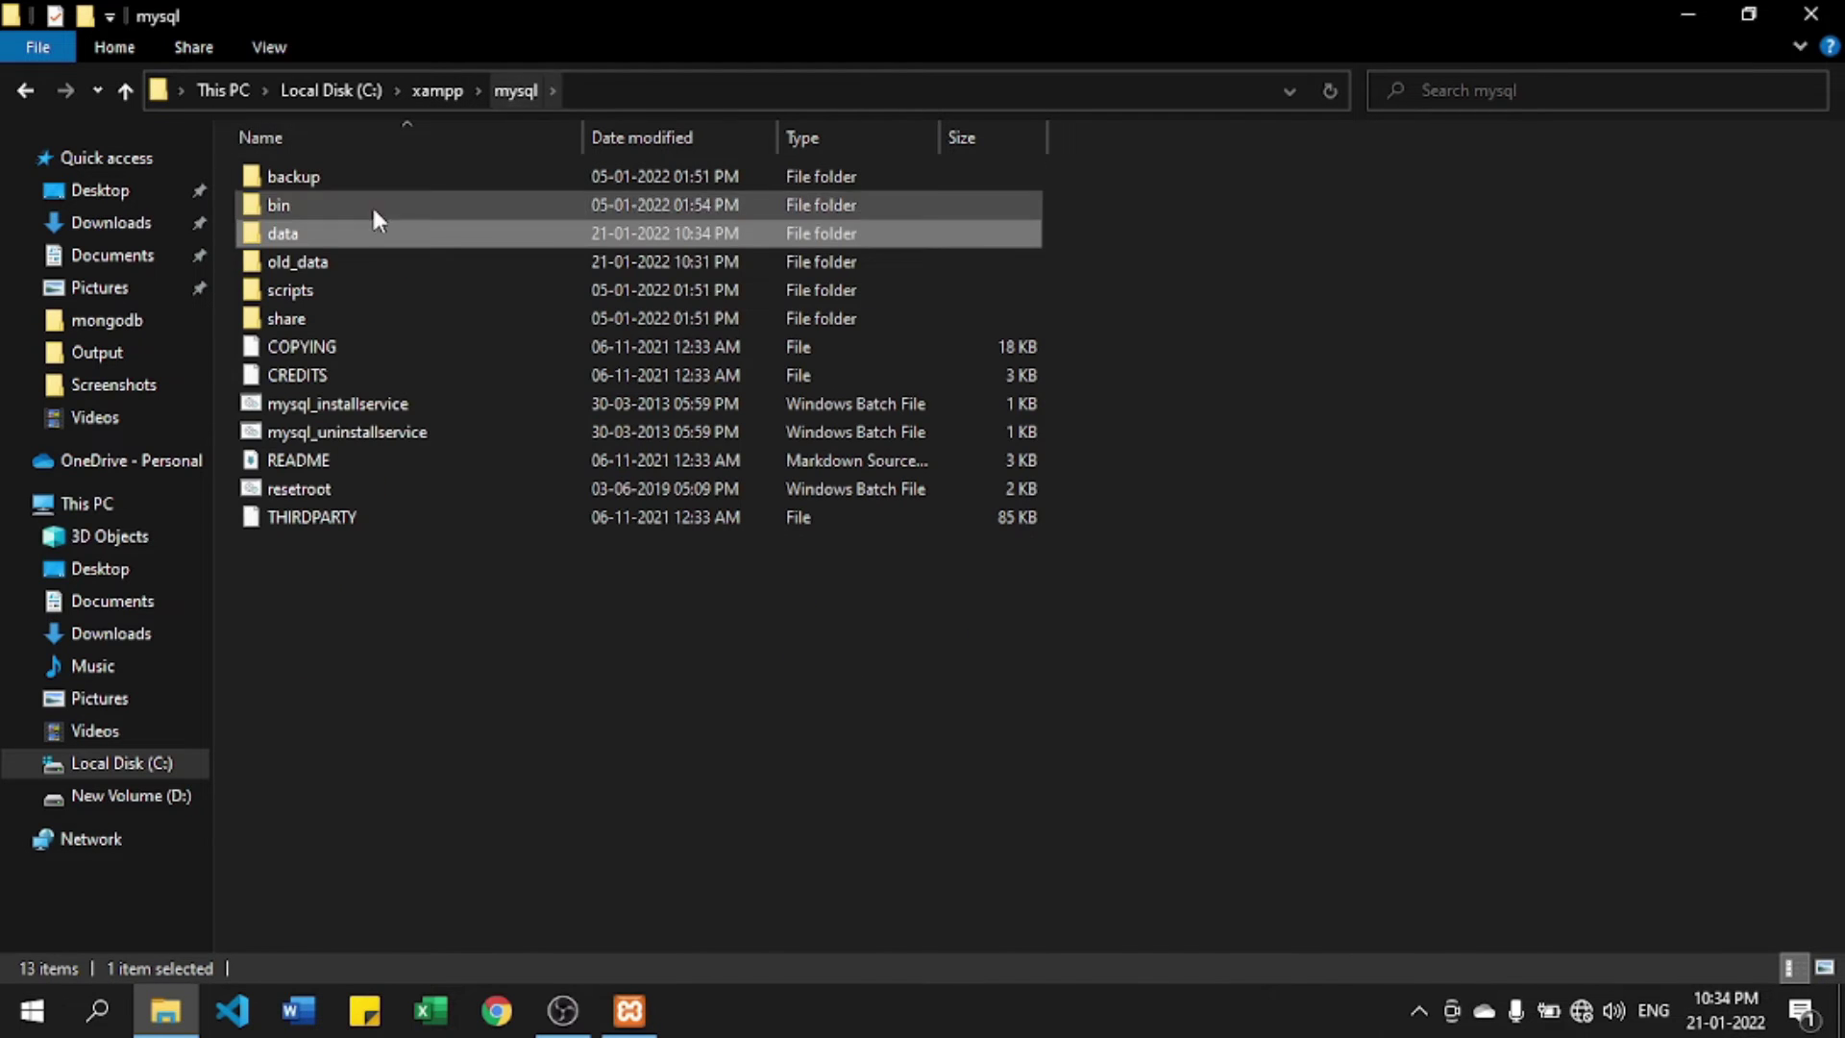
double_click(314, 263)
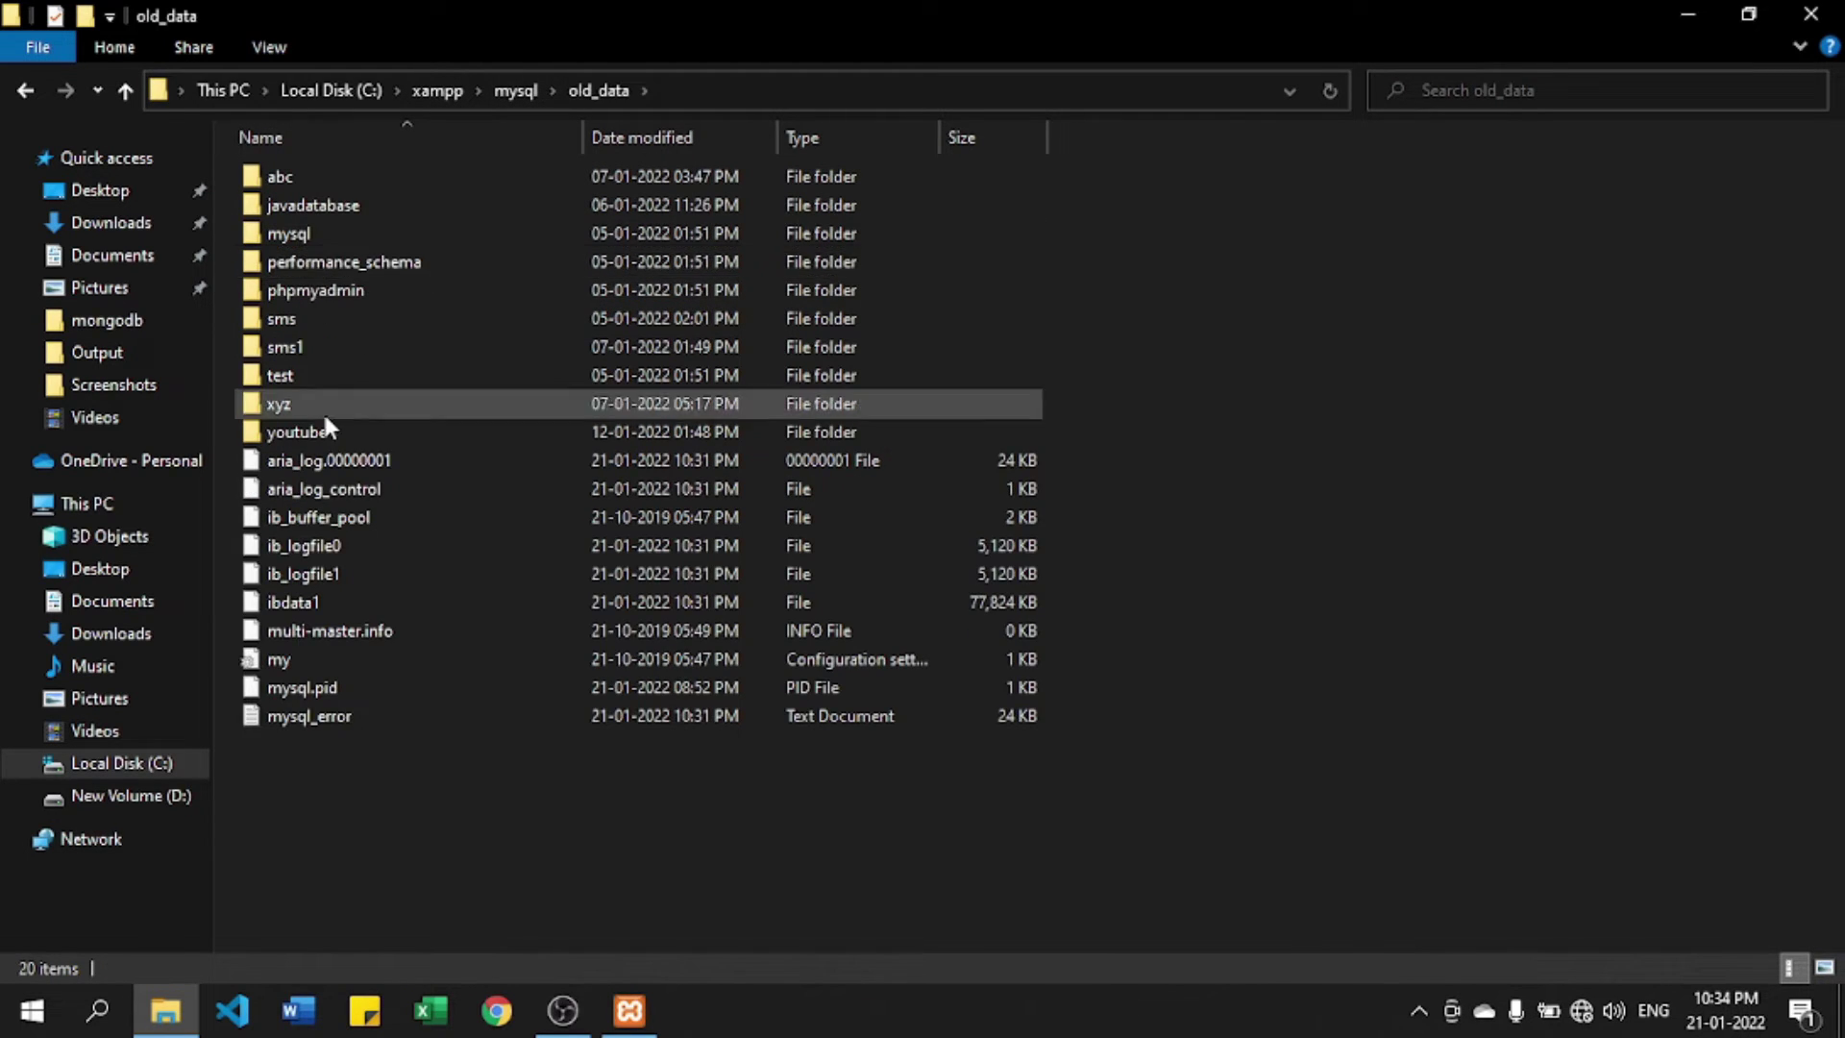
left_click(312, 602)
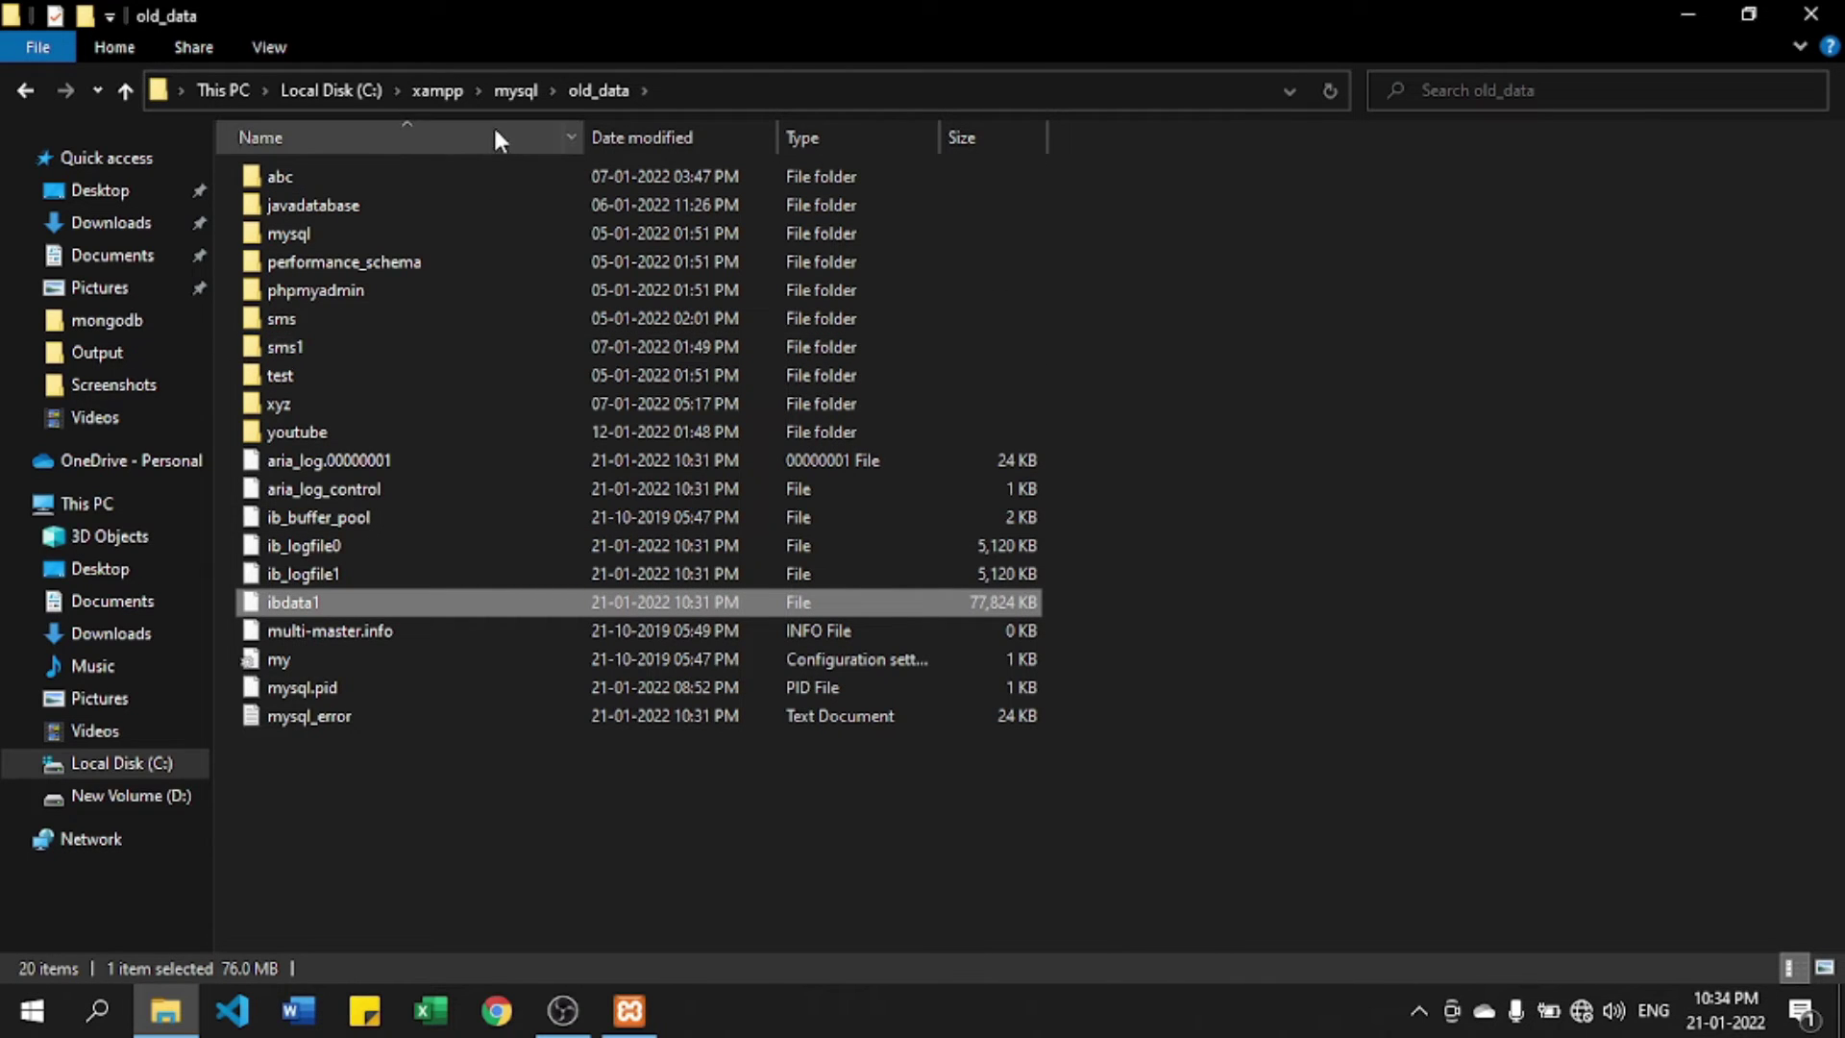
left_click(517, 91)
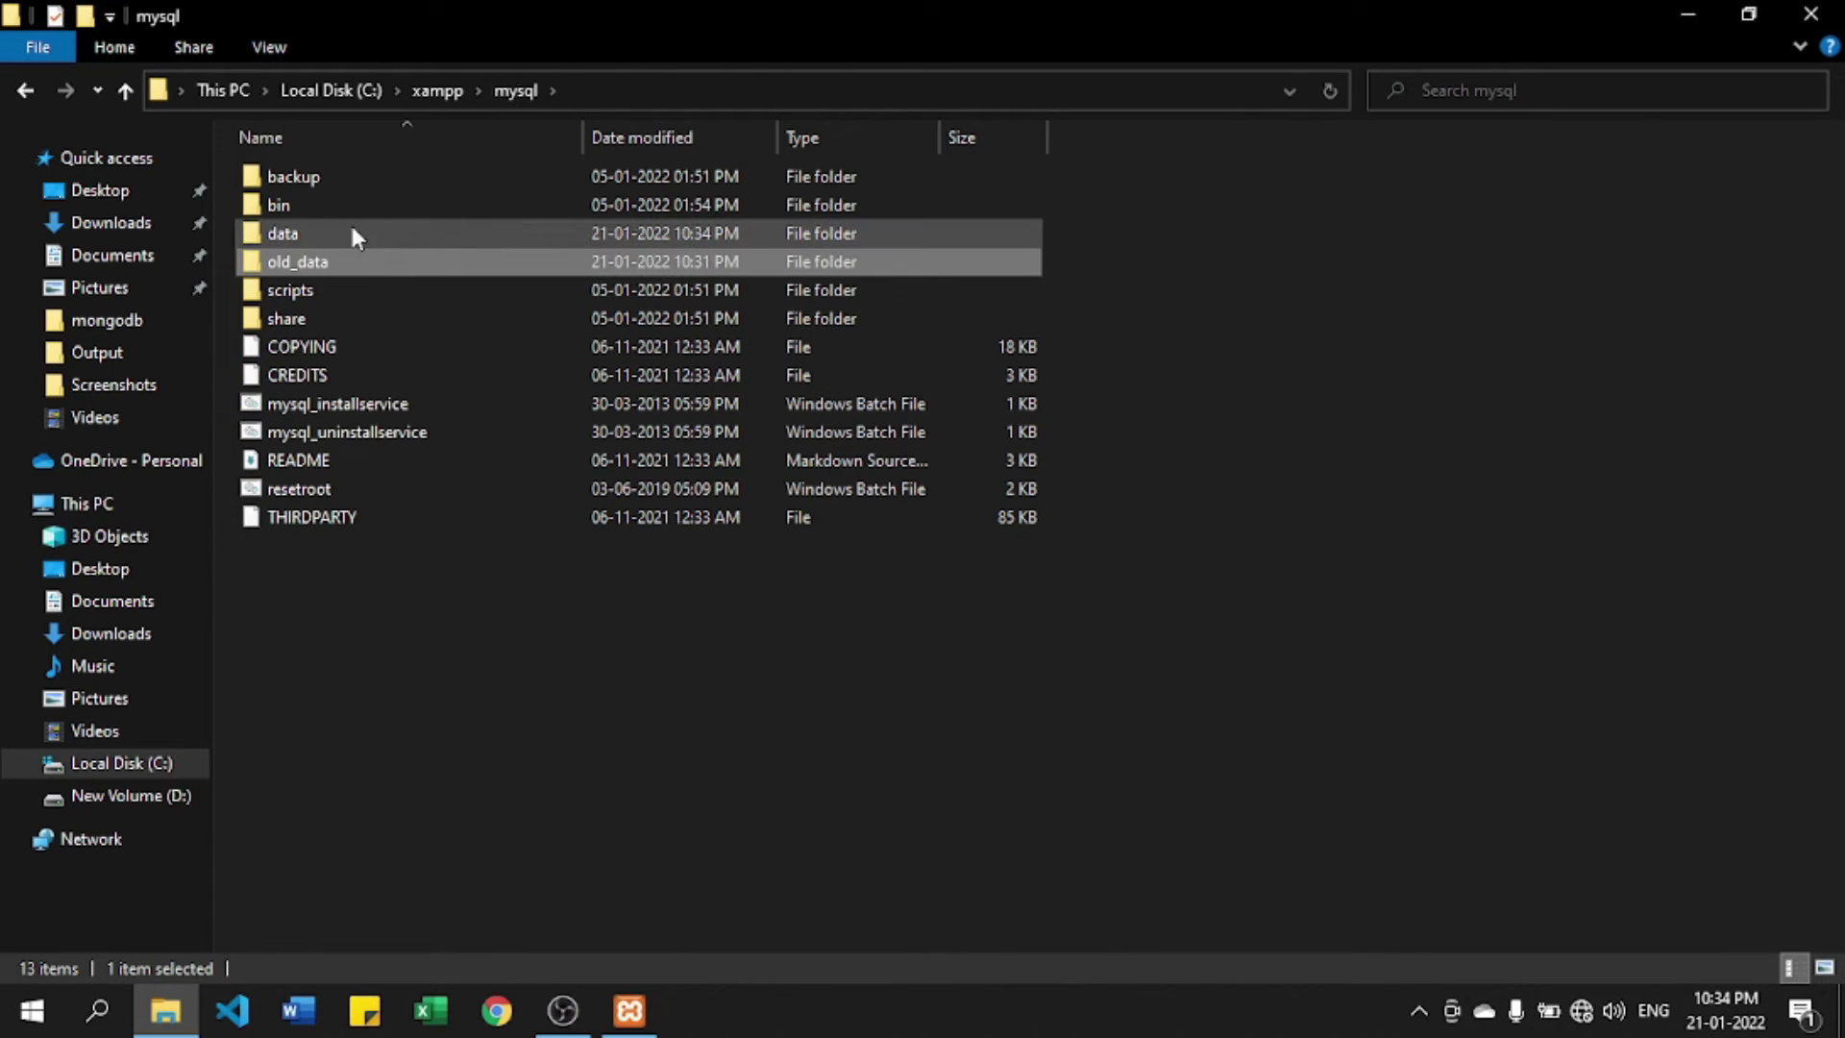
double_click(298, 238)
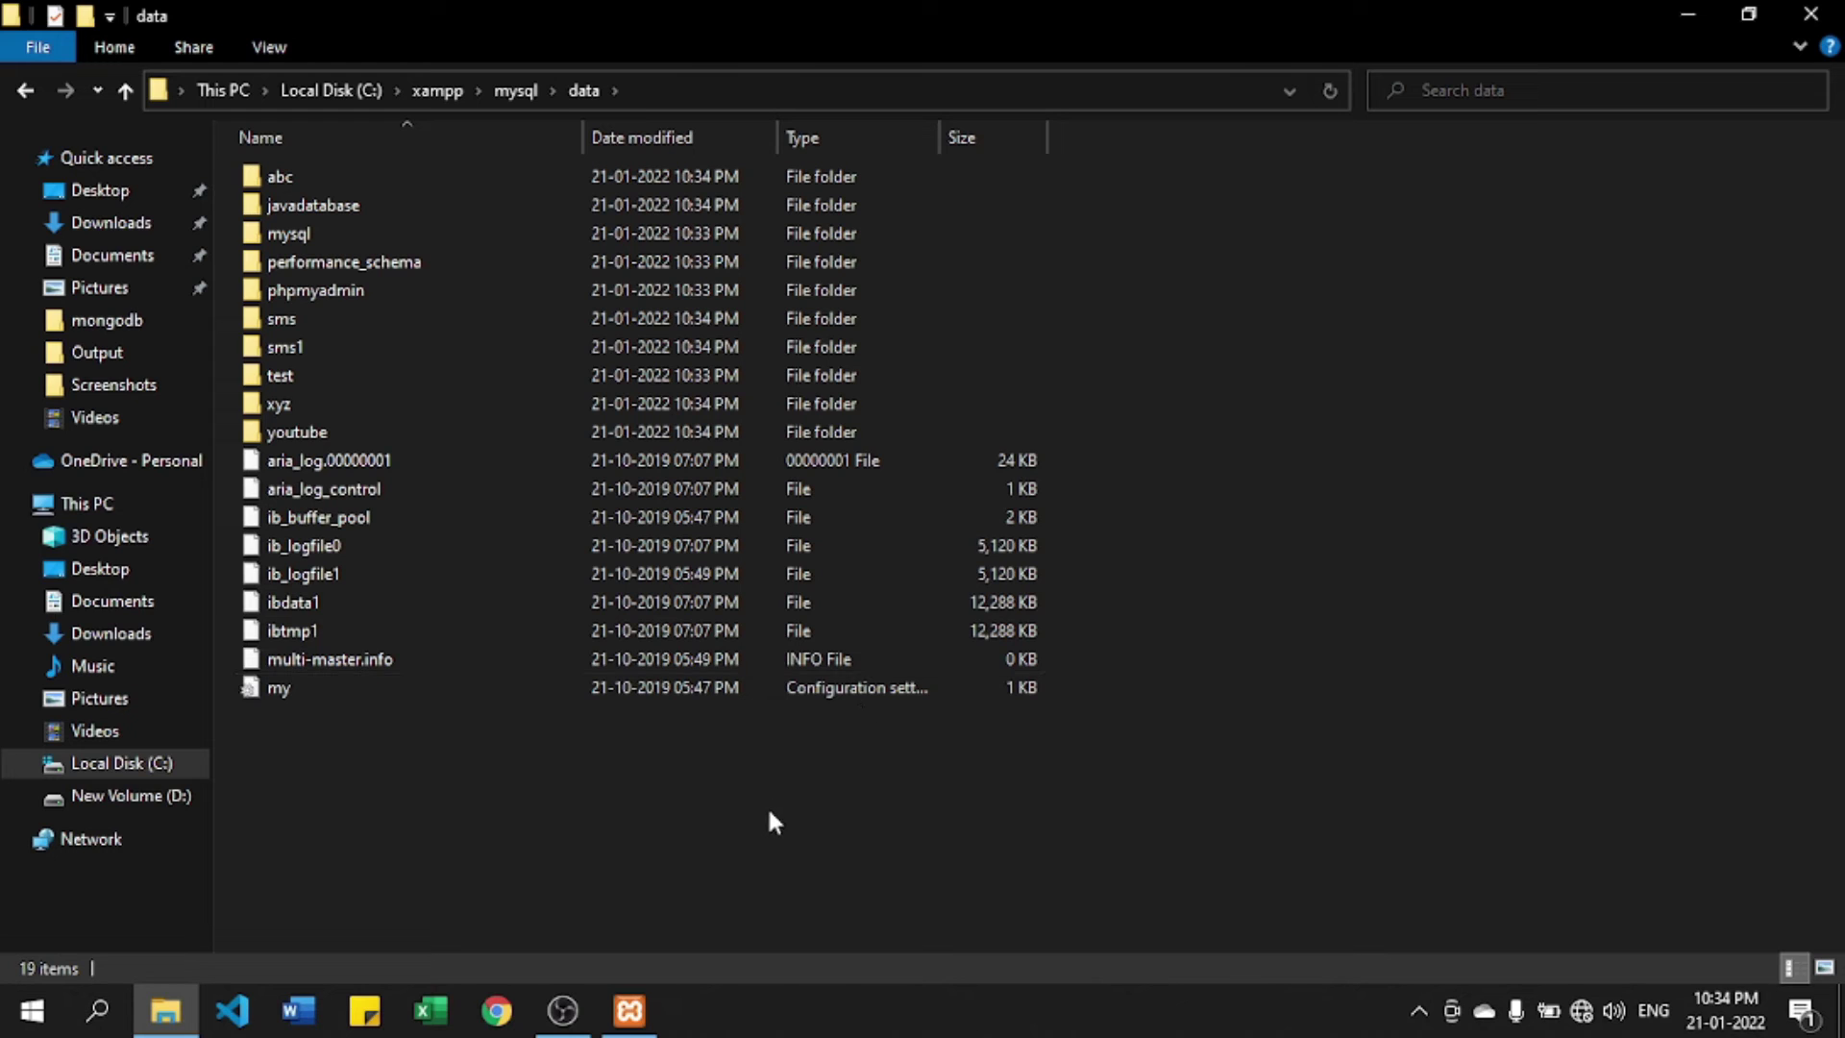
key("ctrl+v")
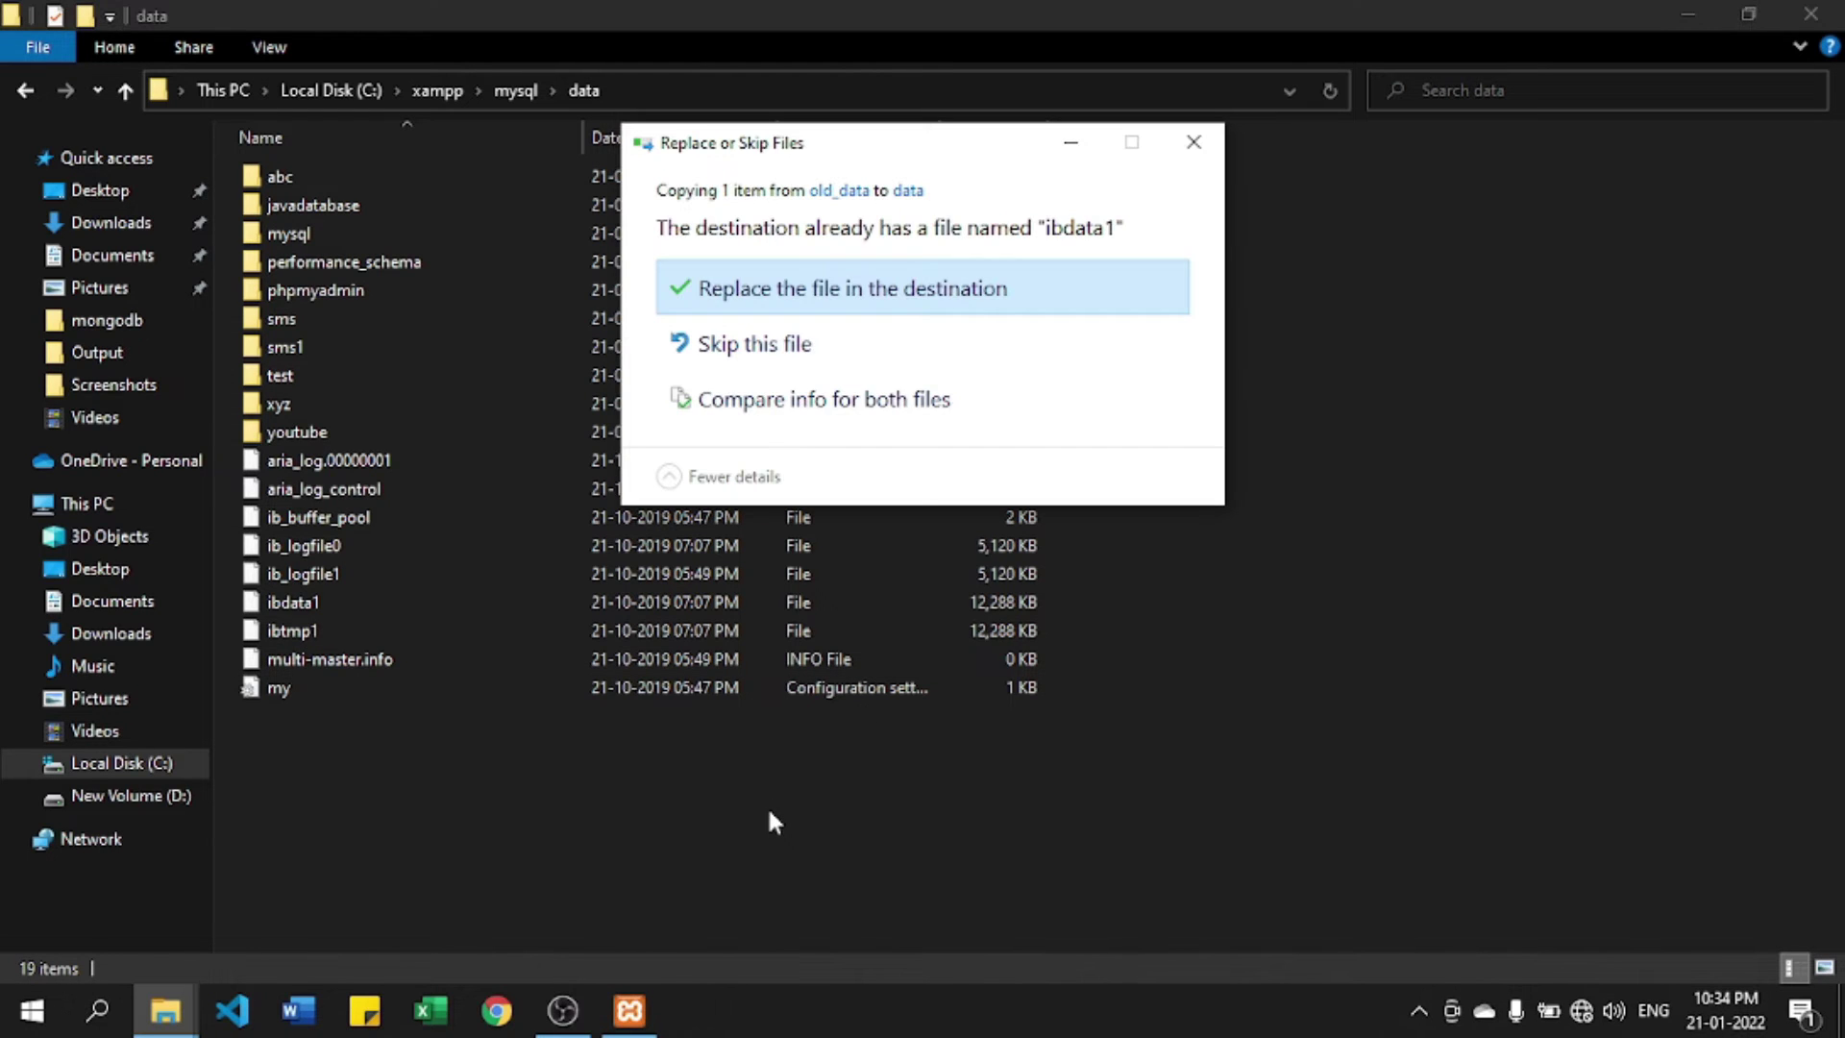
left_click(867, 291)
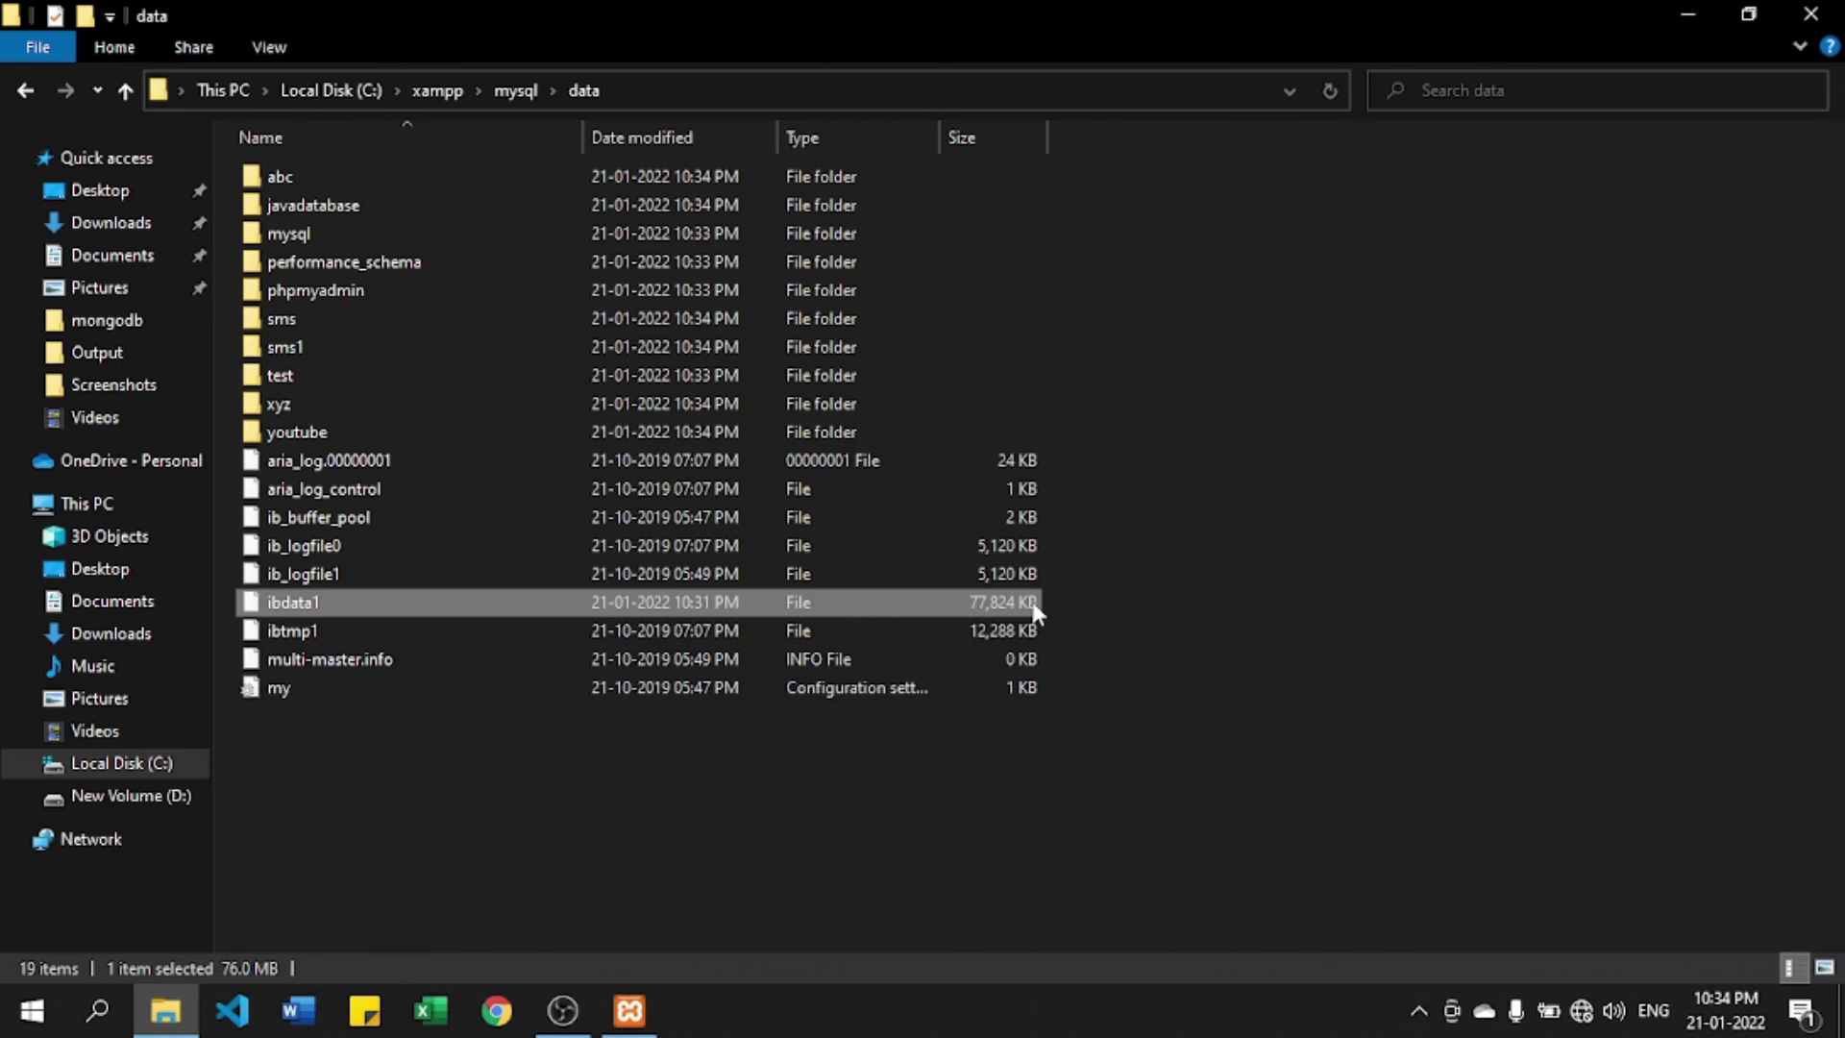
left_click(873, 731)
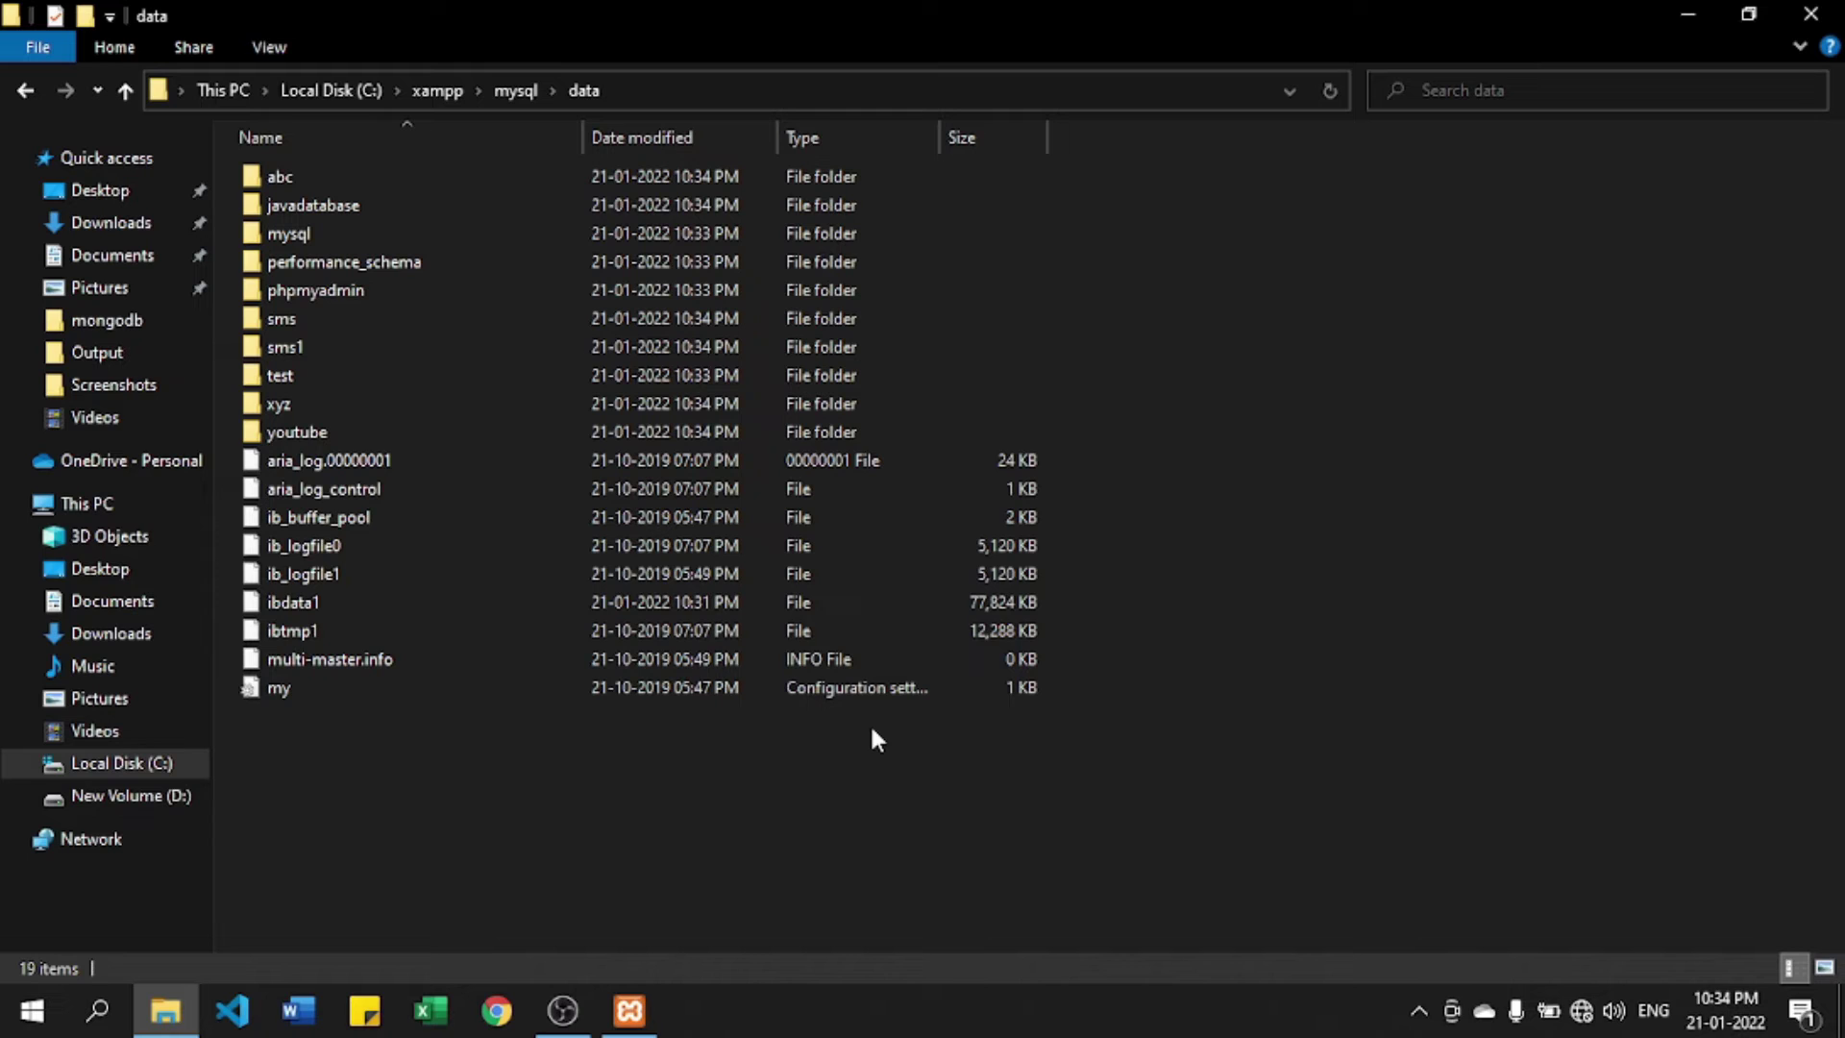
Step: Return to the mysql folder, then switch to the XAMPP Control Panel and try to start the MySQL module
left_click(509, 90)
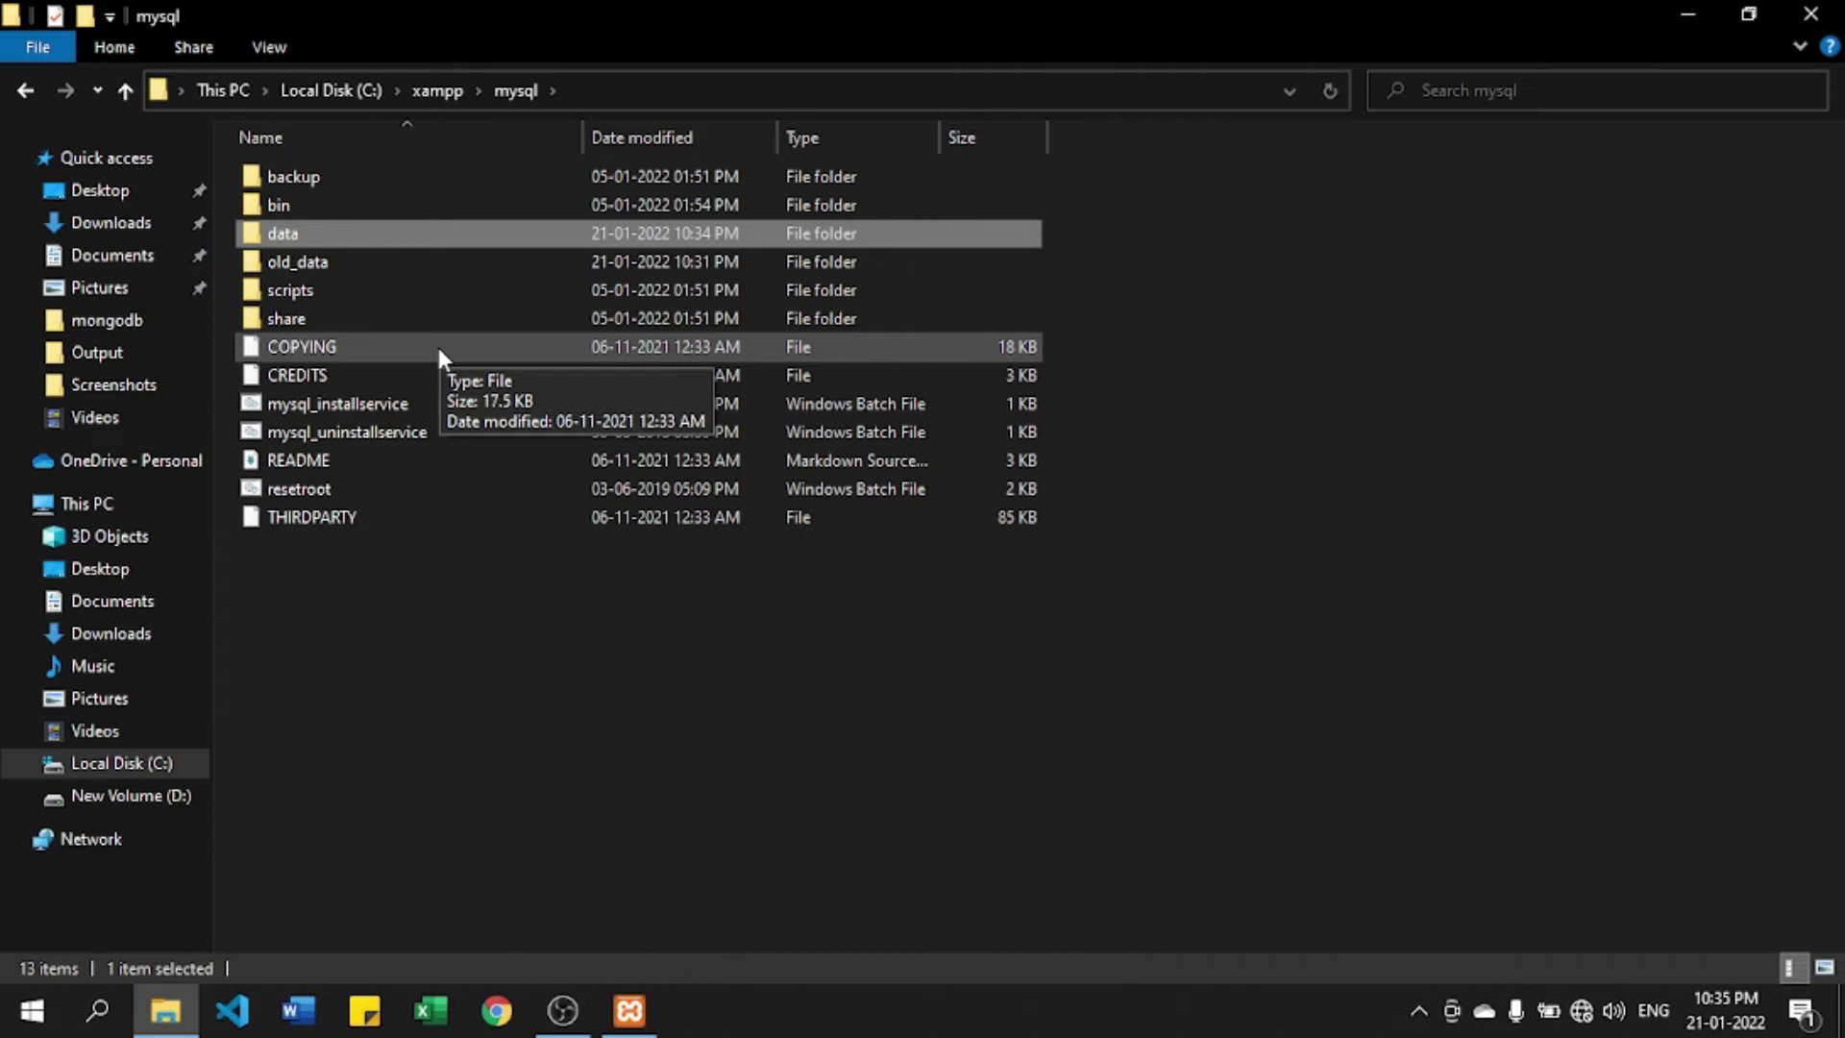
left_click(629, 1021)
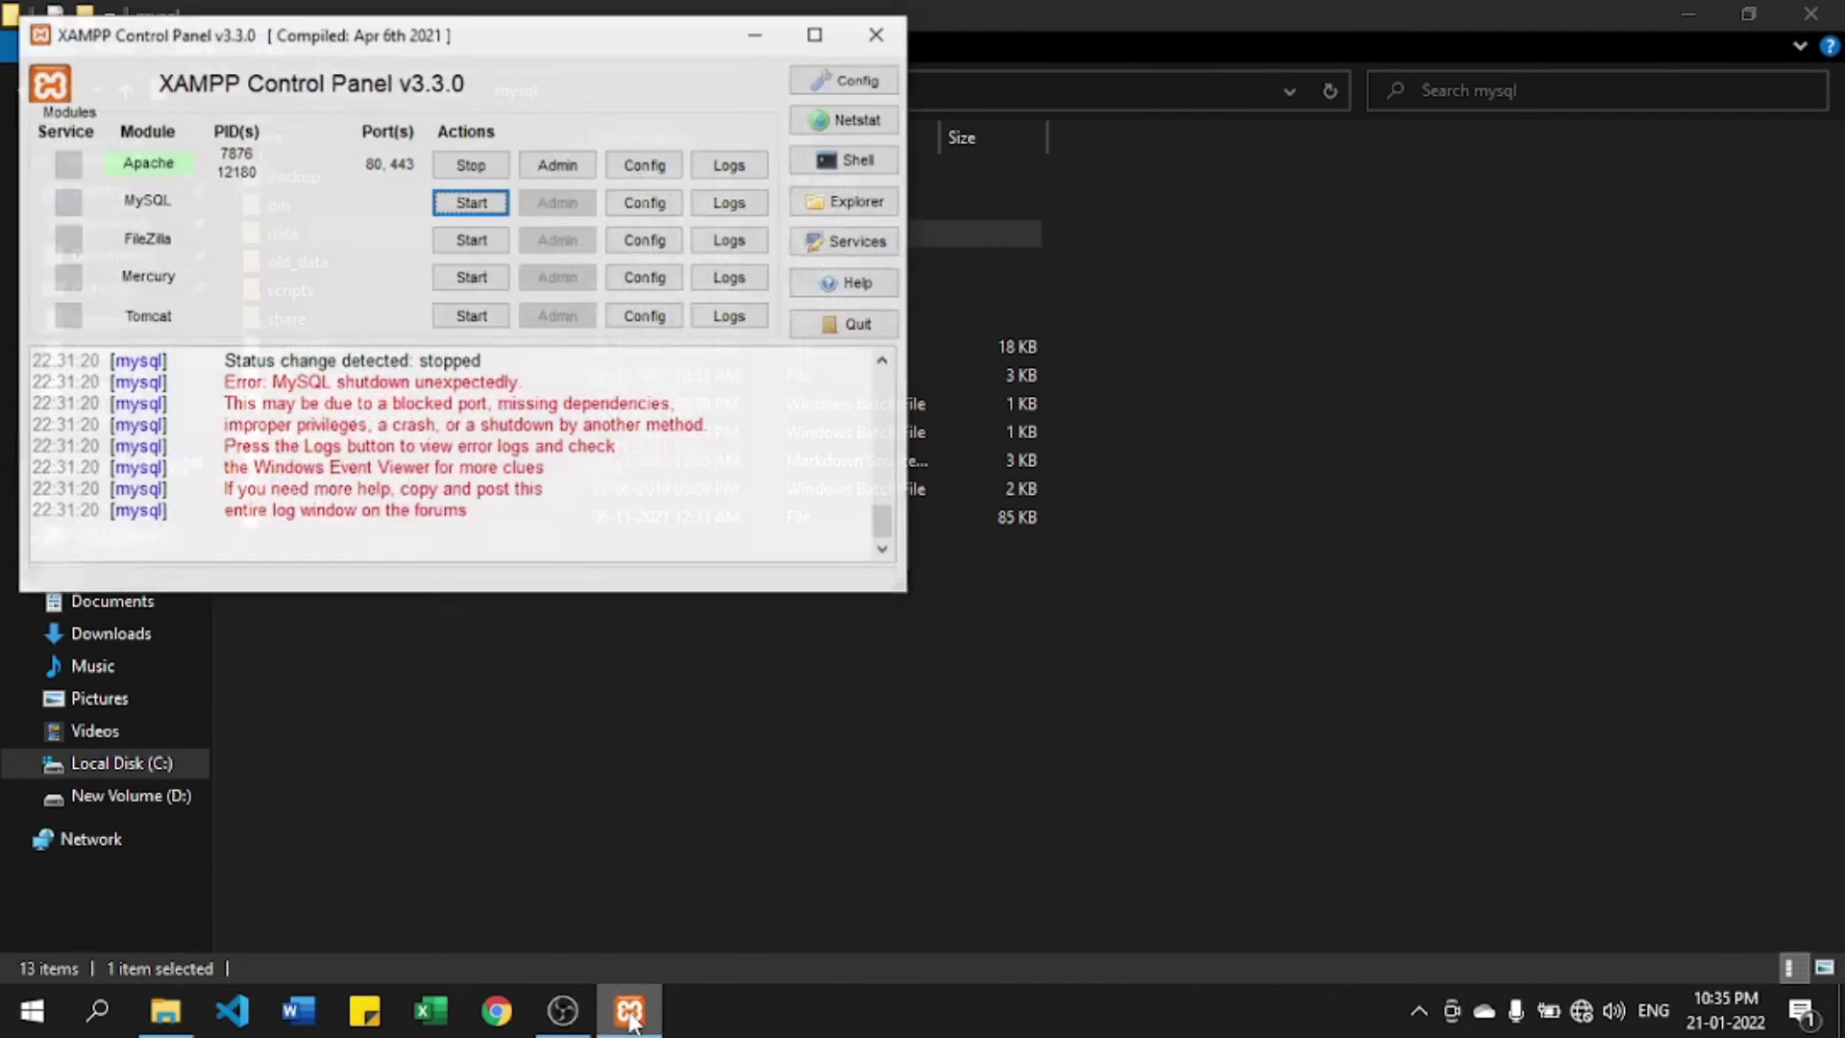
left_click(468, 190)
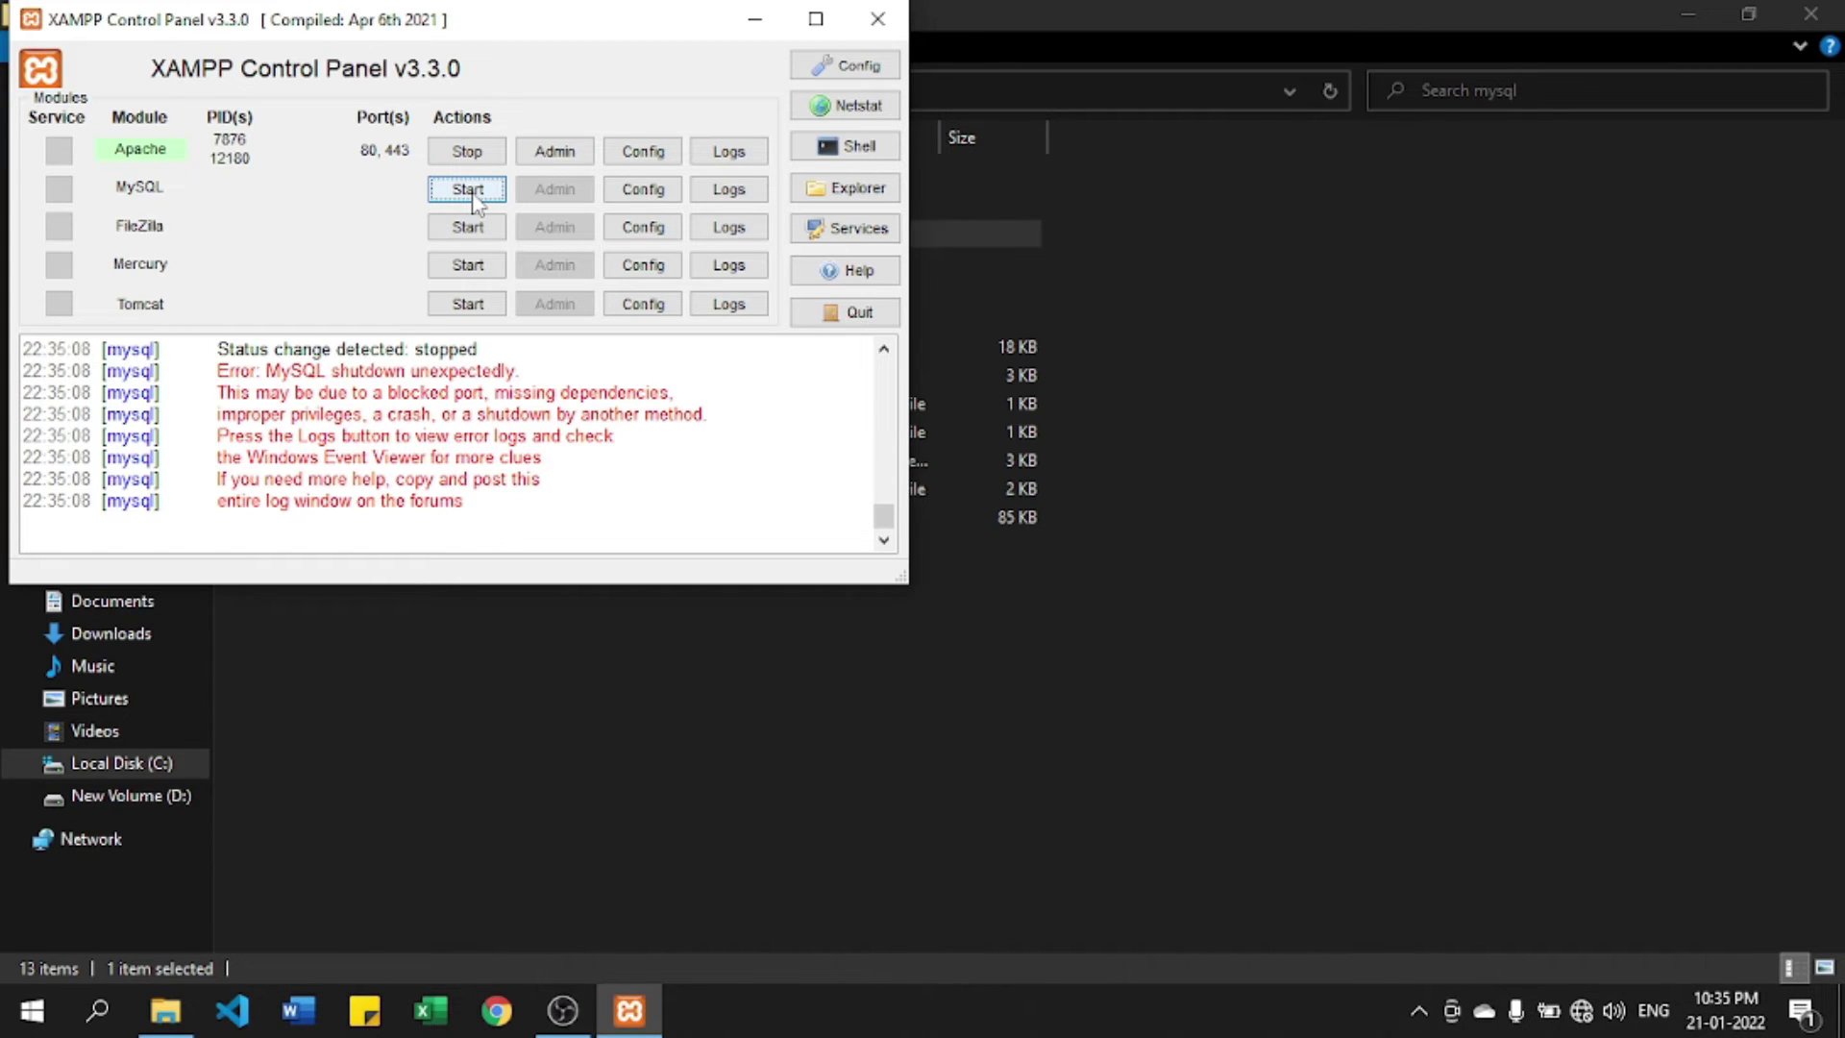
Step: Set MySQL's main port to 3307 in the control panel's service and port settings and save the configuration
left_click(883, 69)
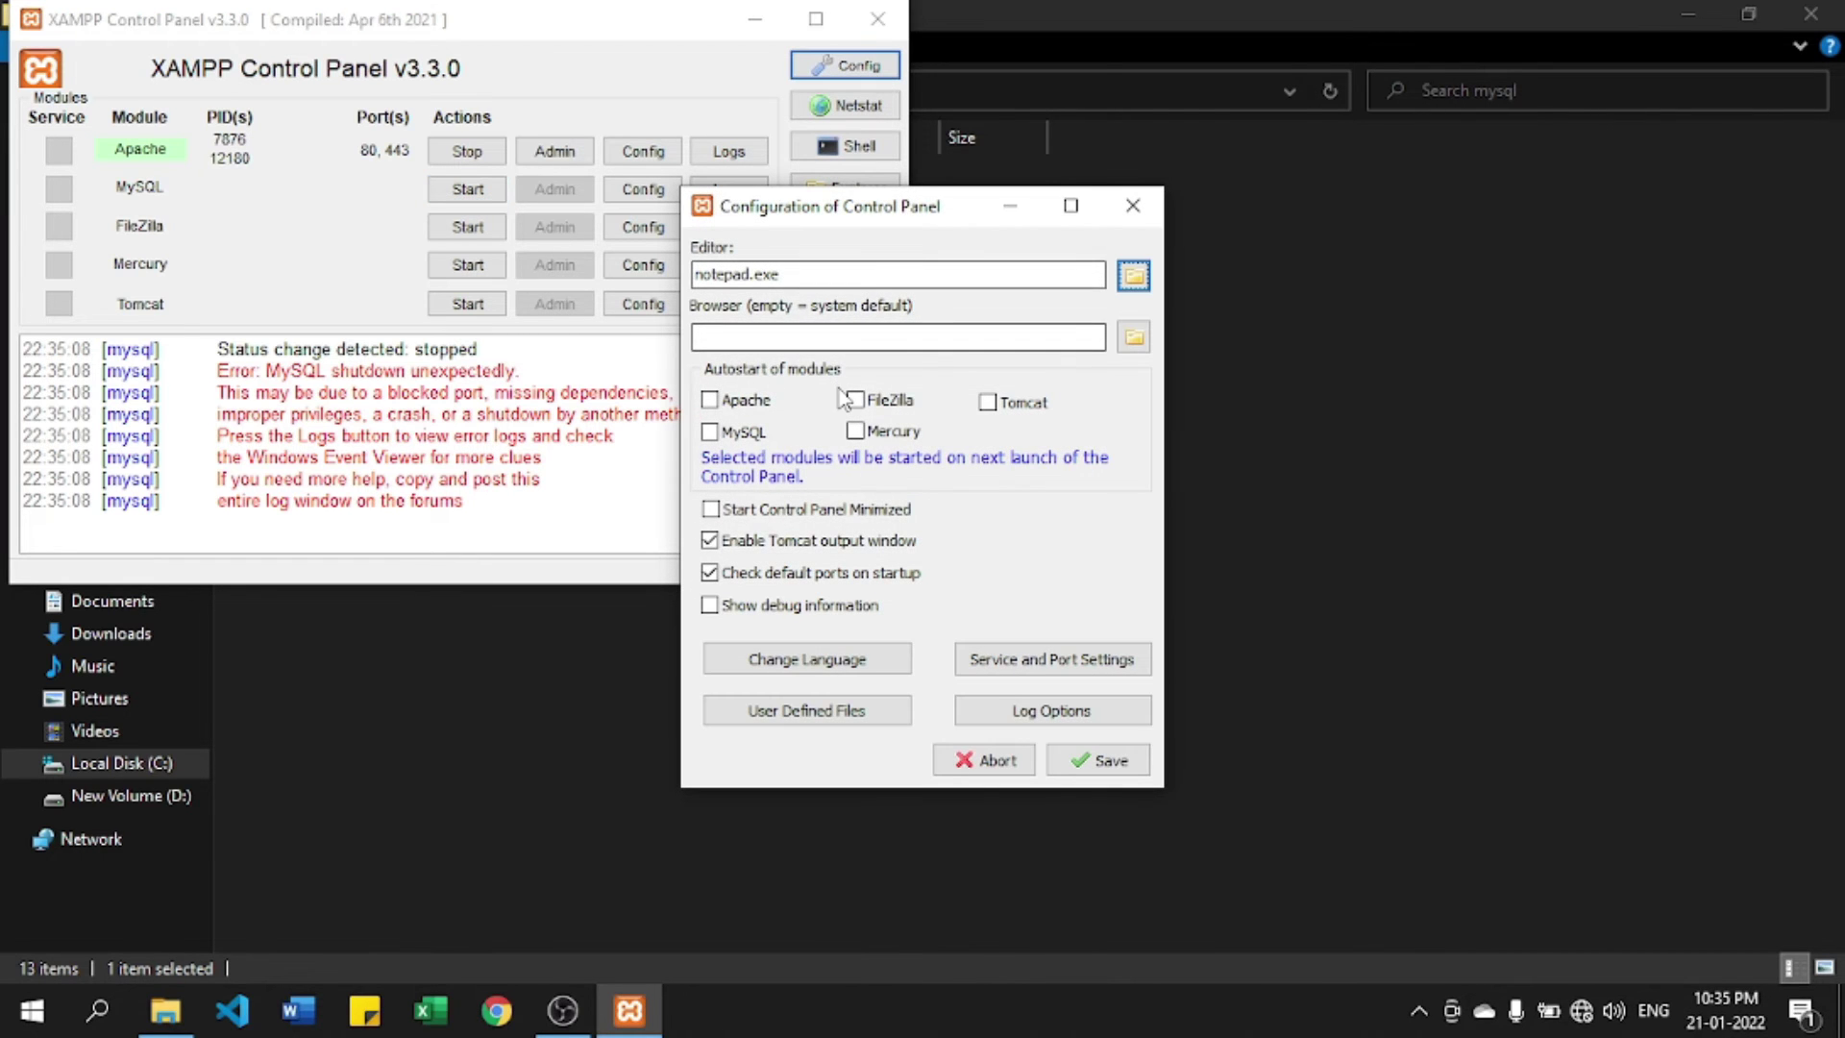
left_click(1047, 663)
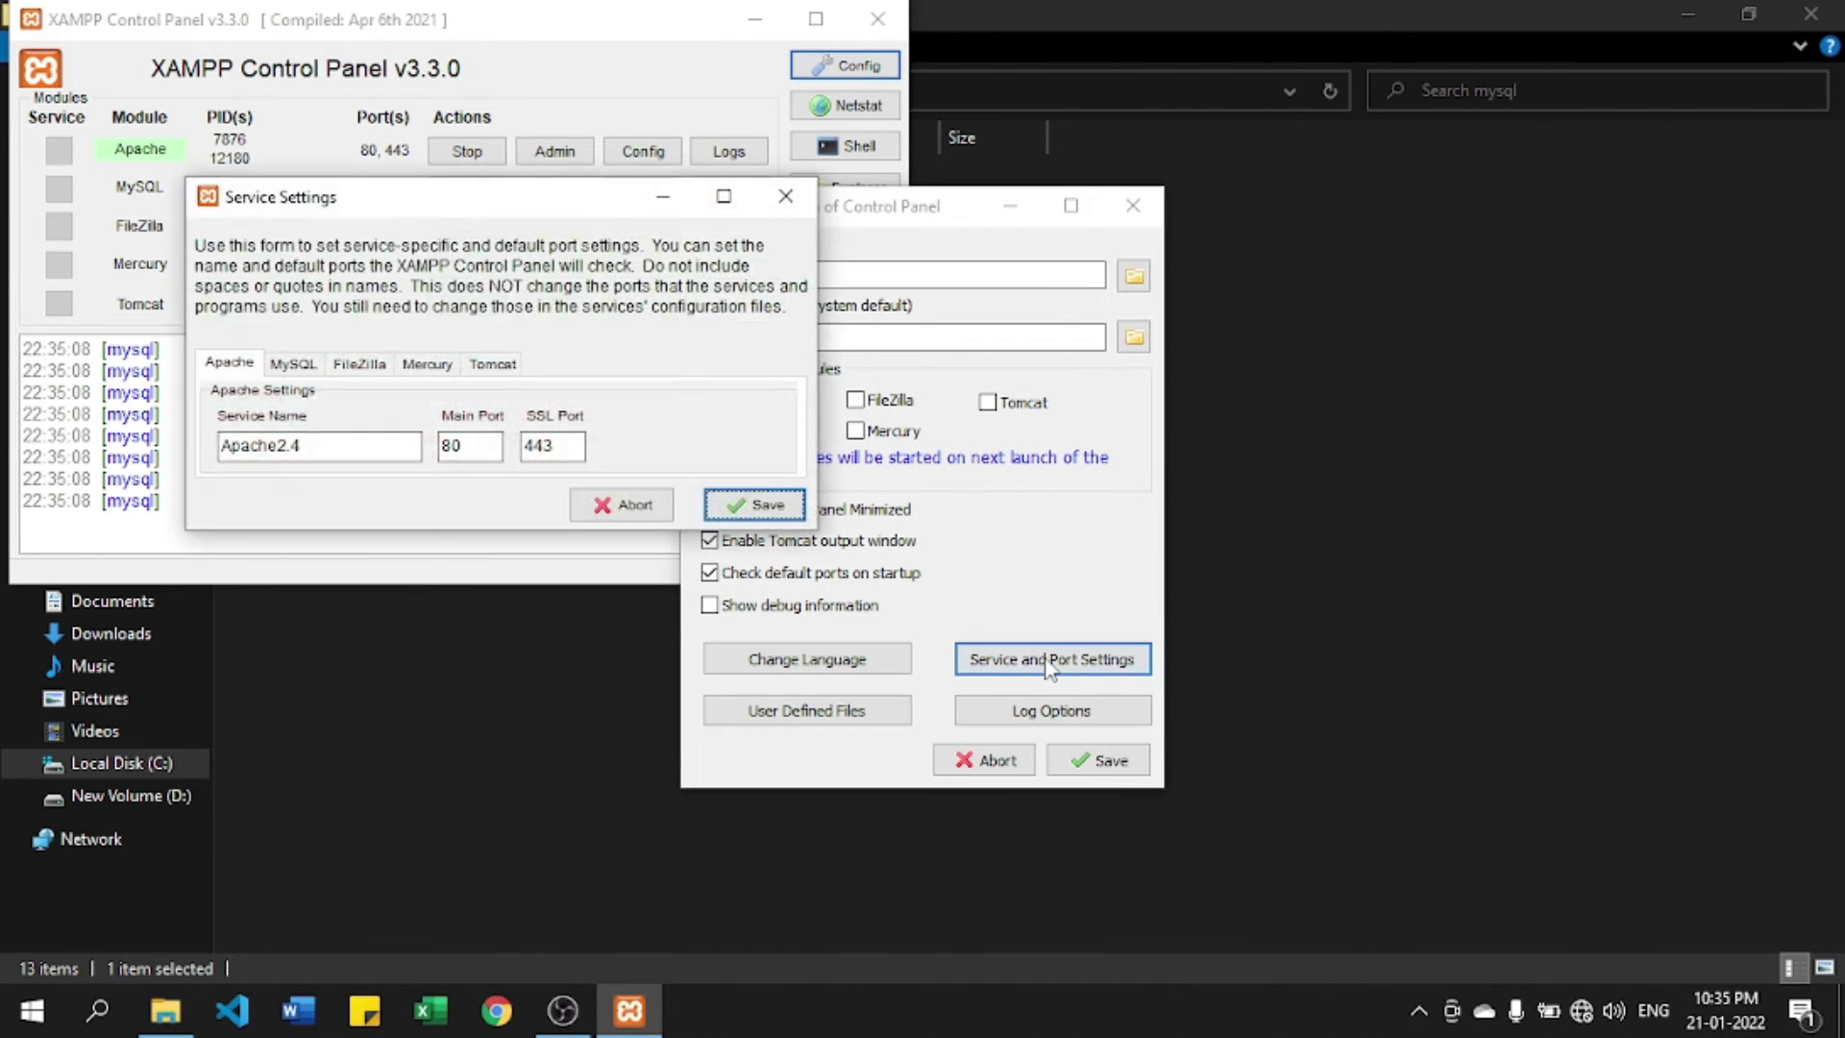
left_click(292, 364)
left_click(481, 444)
key("BackSpace")
type("7")
left_click(742, 507)
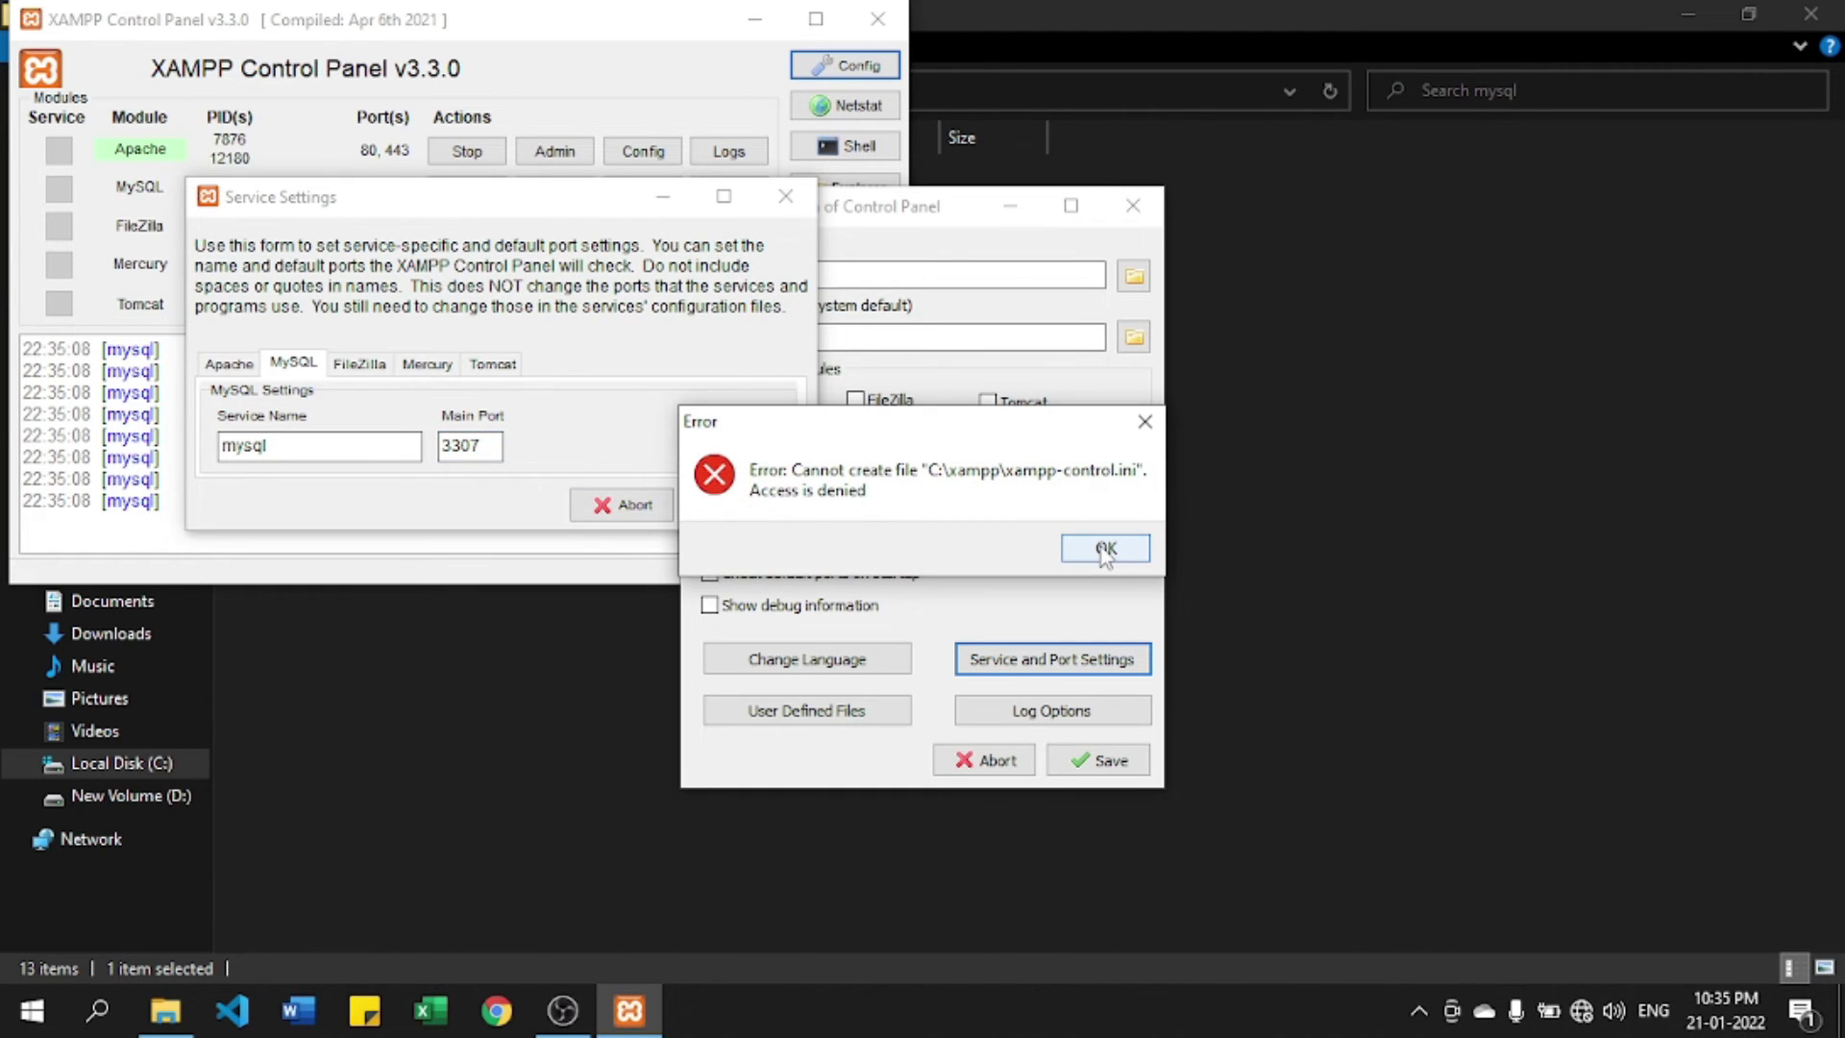
left_click(1105, 548)
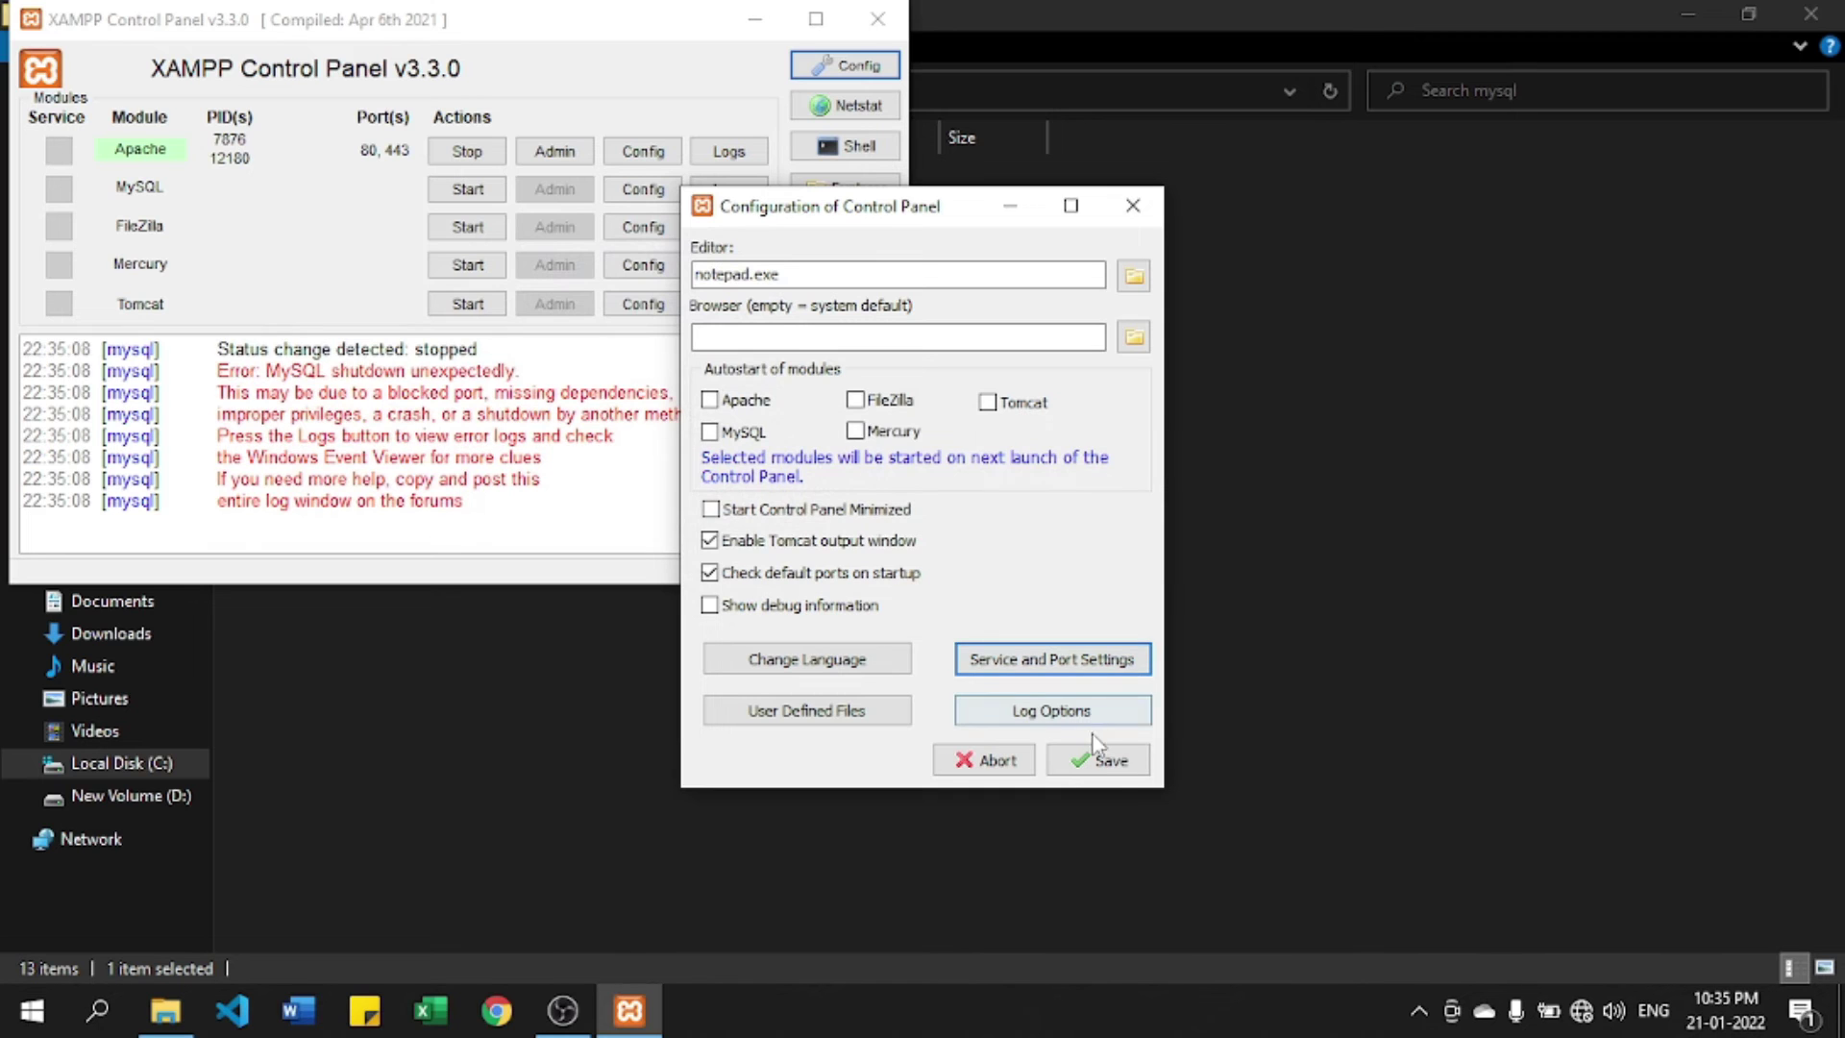
left_click(1113, 762)
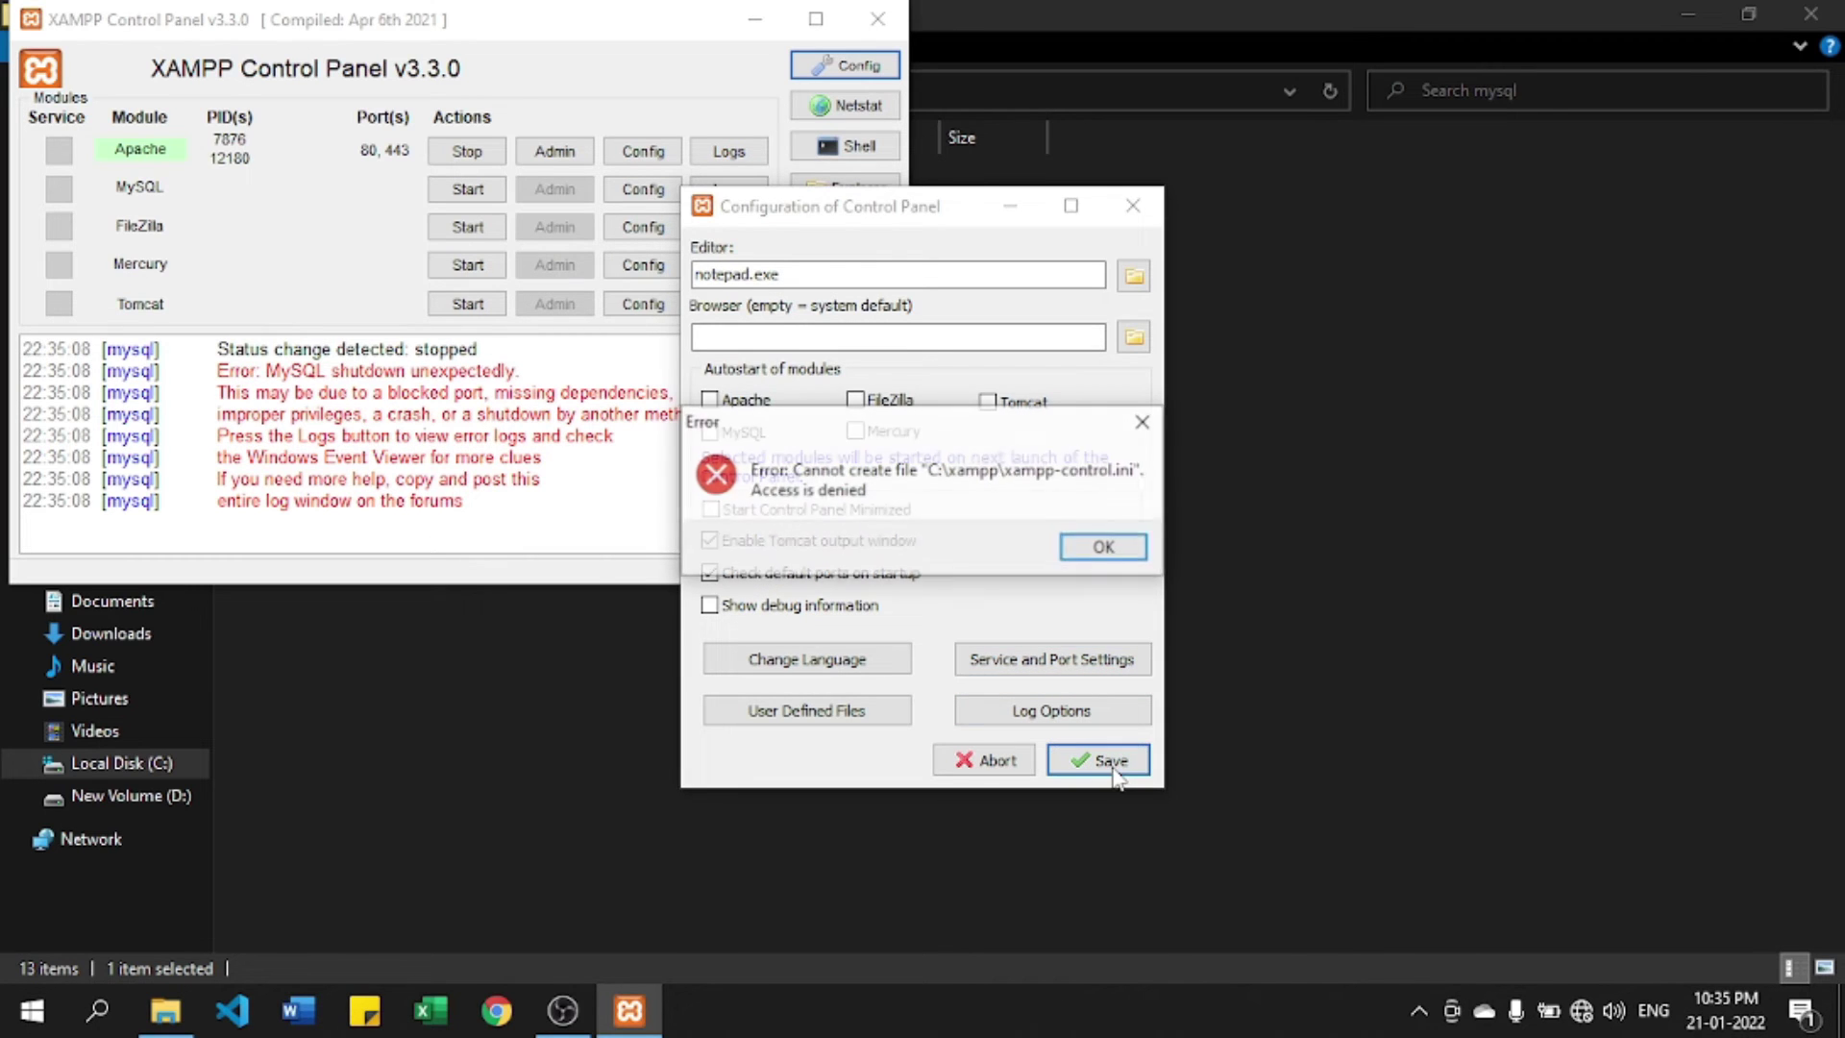
left_click(1105, 547)
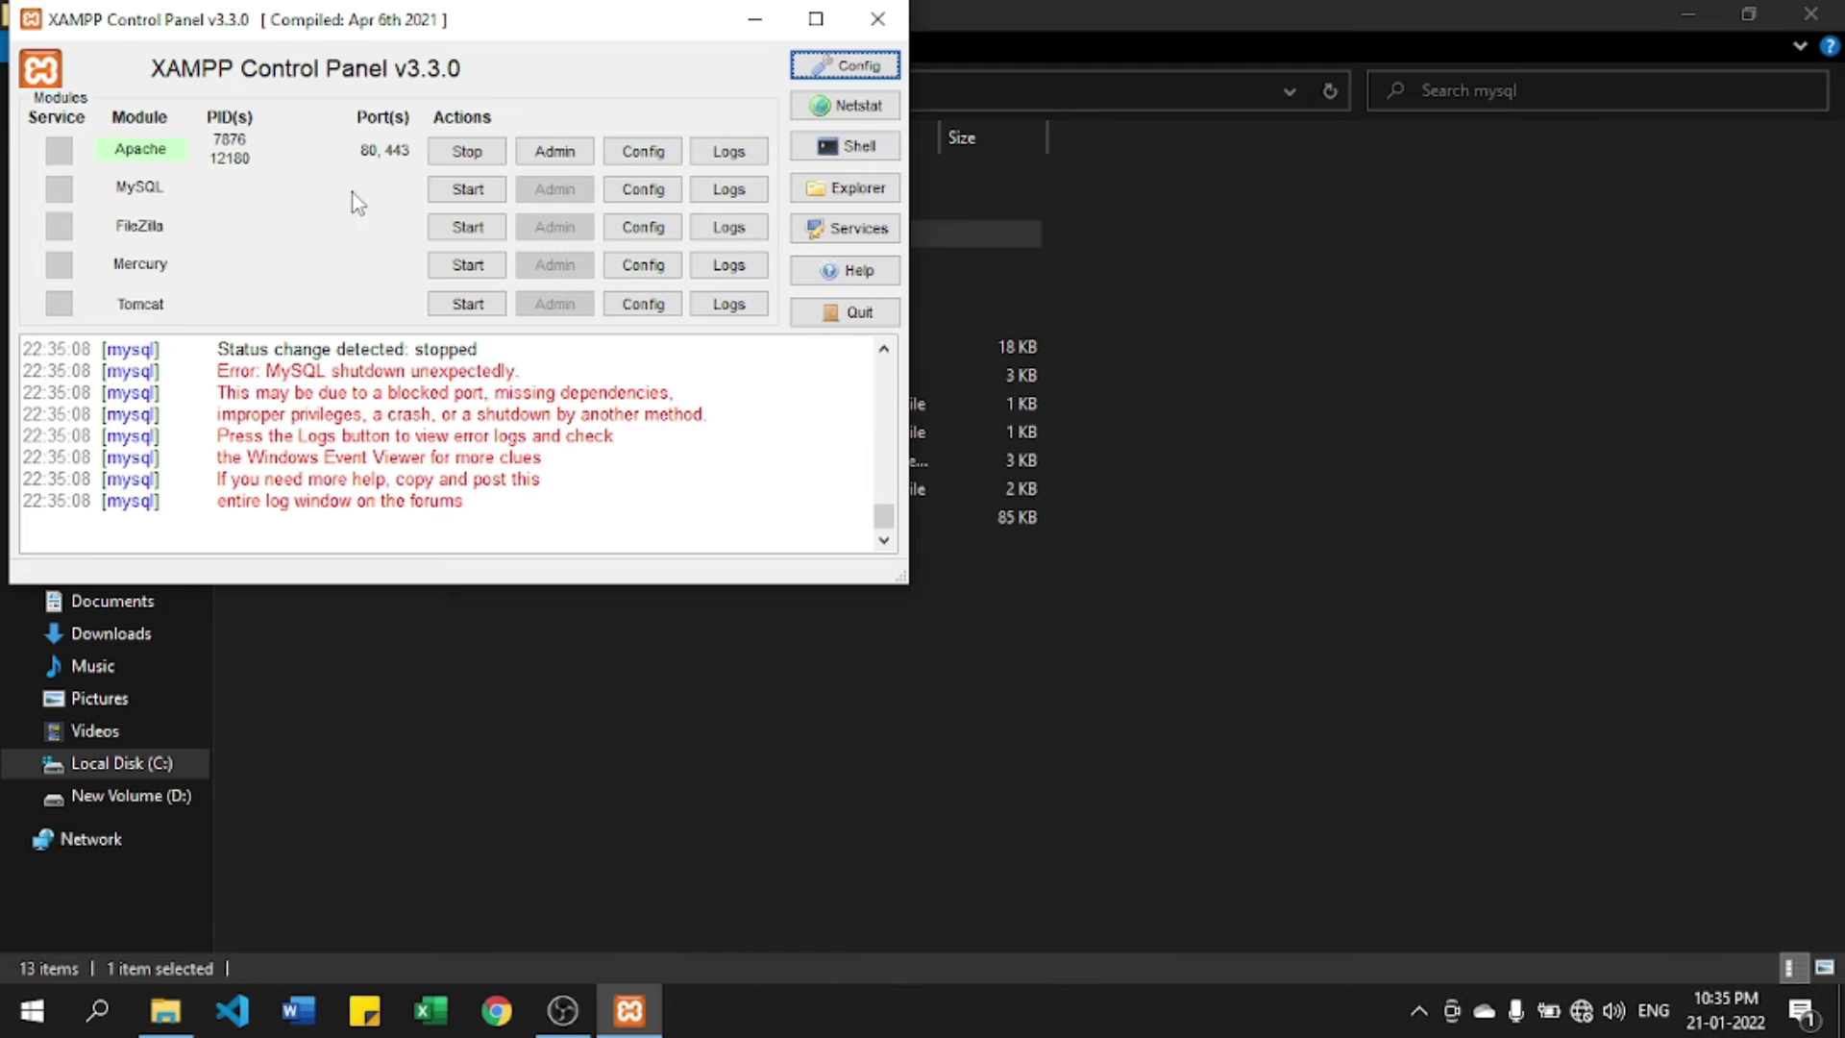
Step: Open MySQL's my.ini configuration file in Notepad and set the port in the [client] section to 3307
left_click(652, 196)
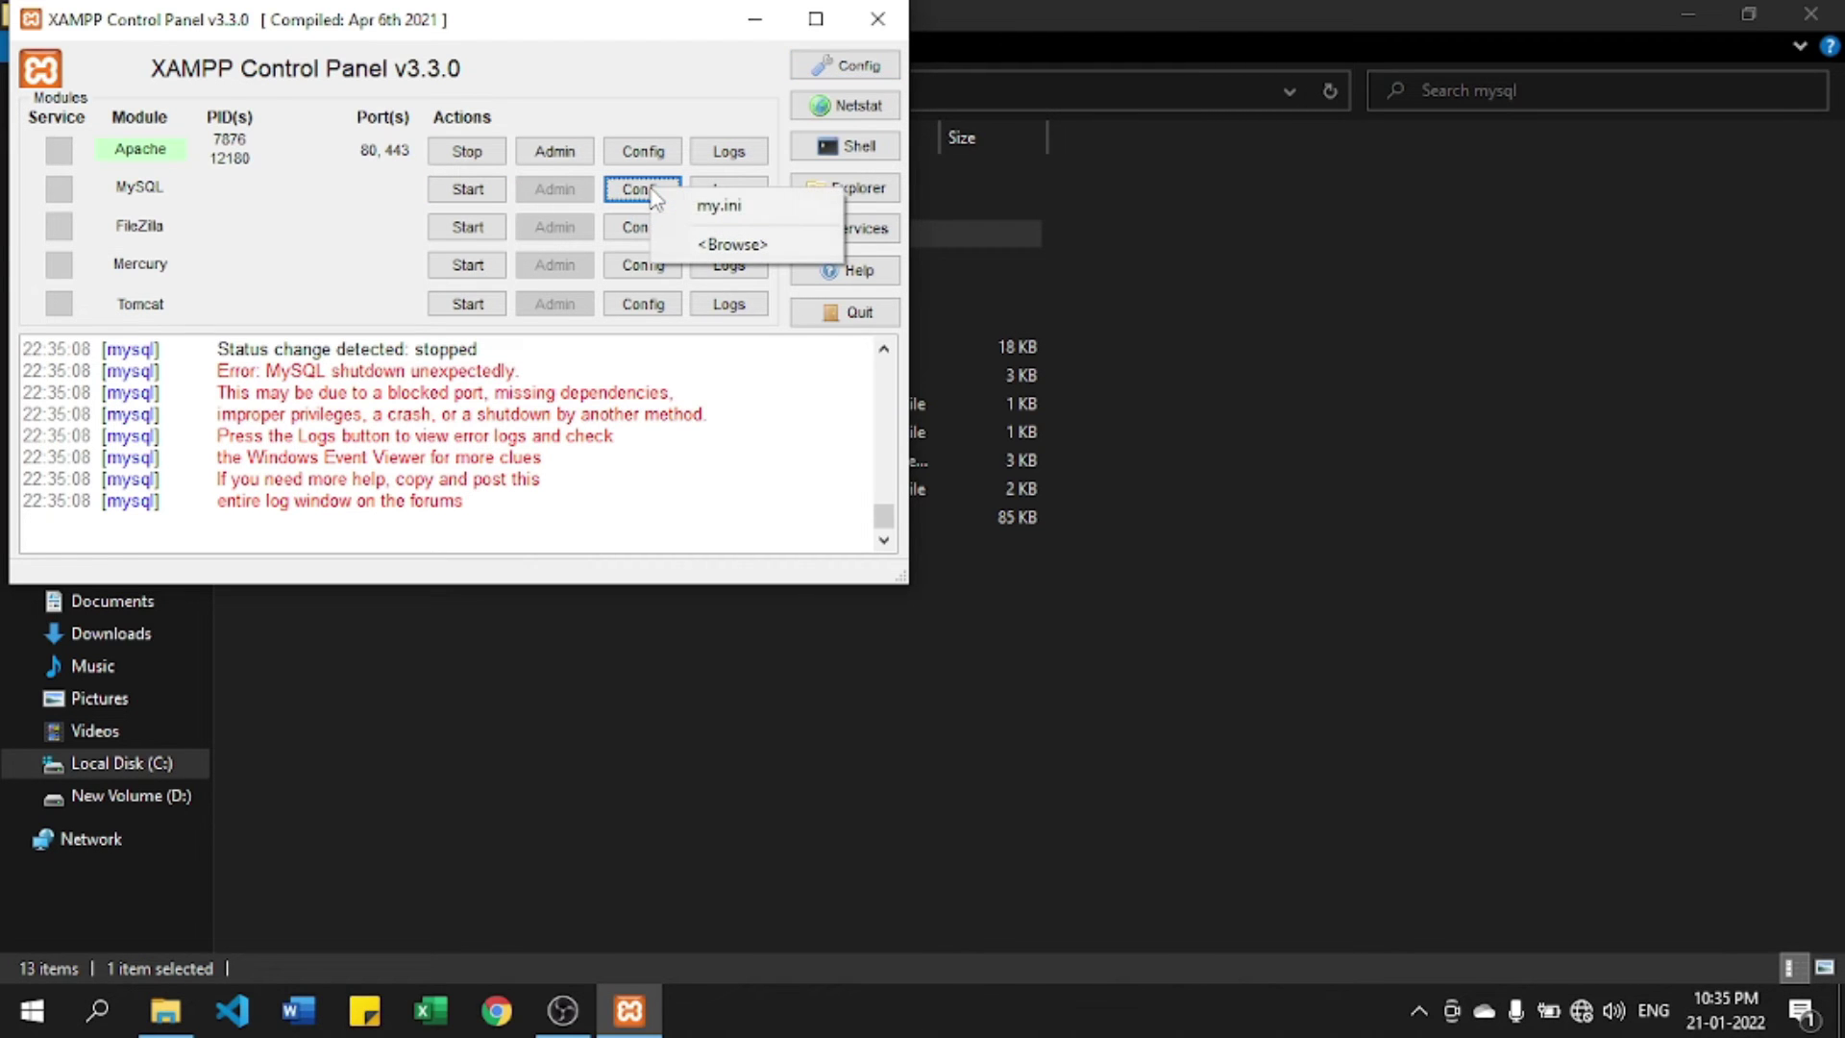
left_click(717, 206)
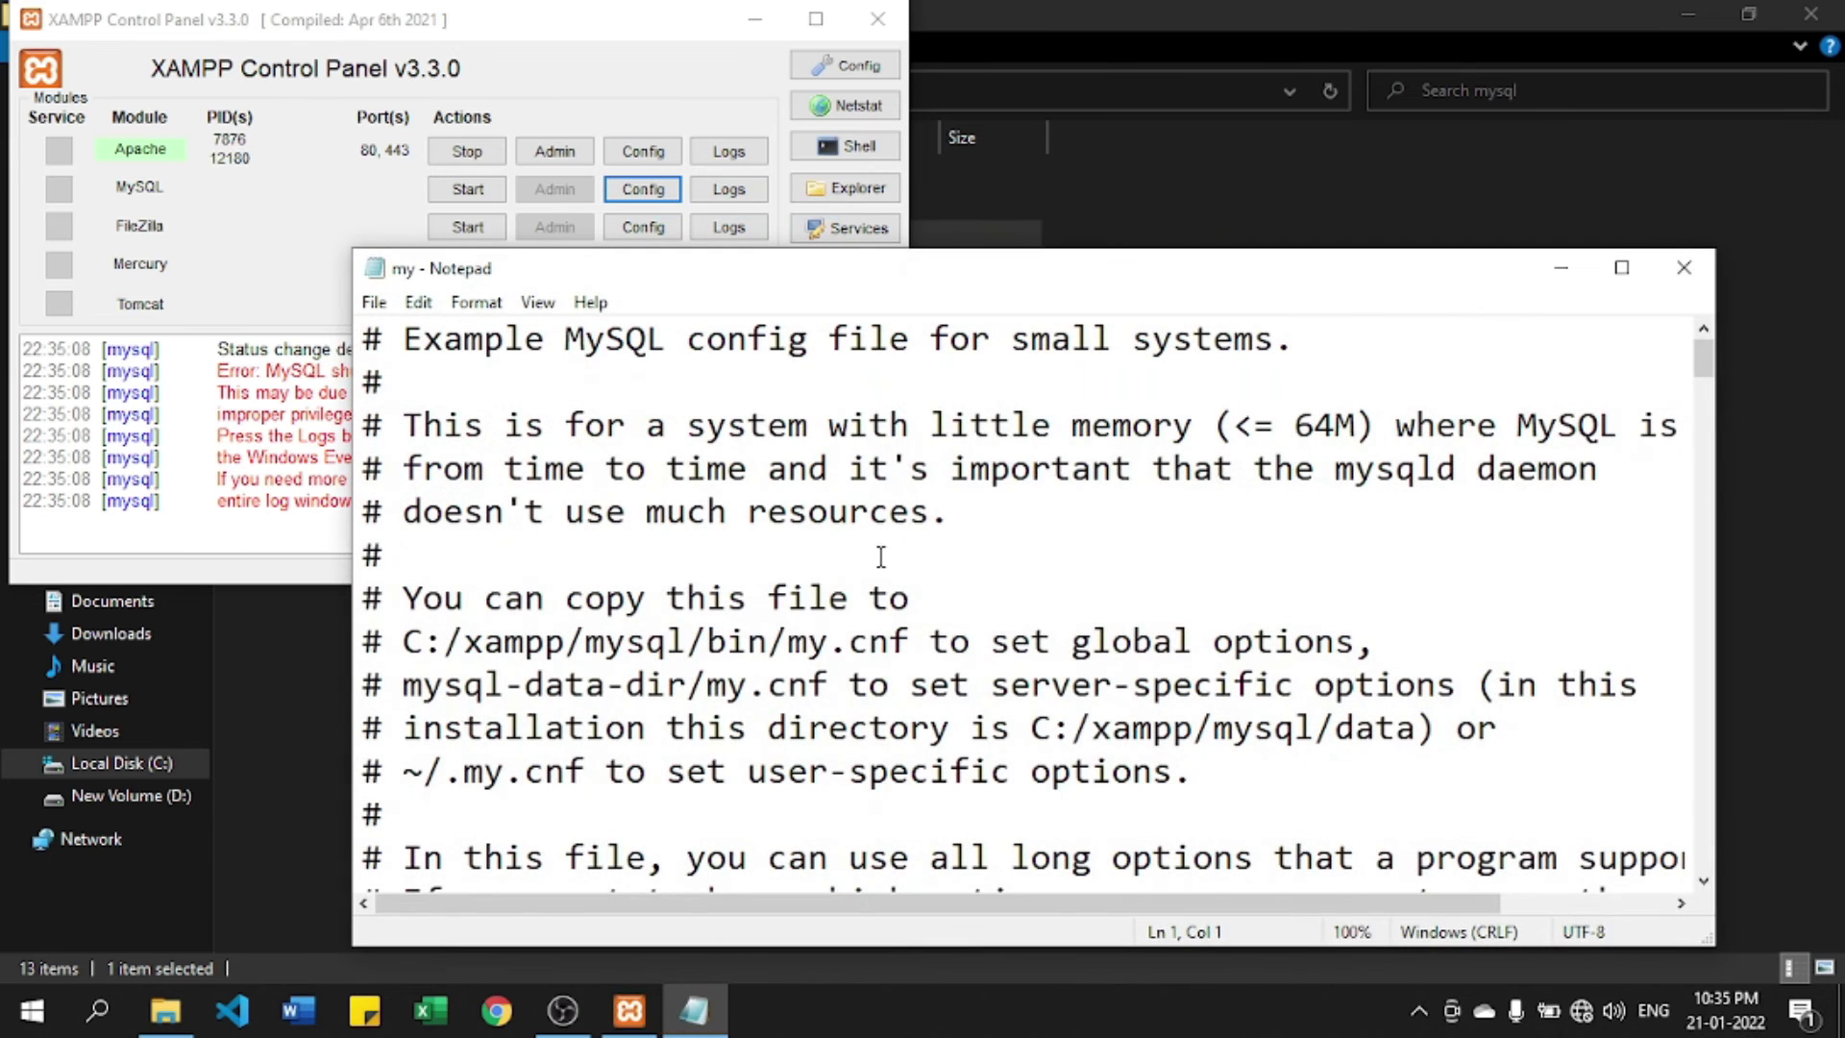
left_click(1623, 269)
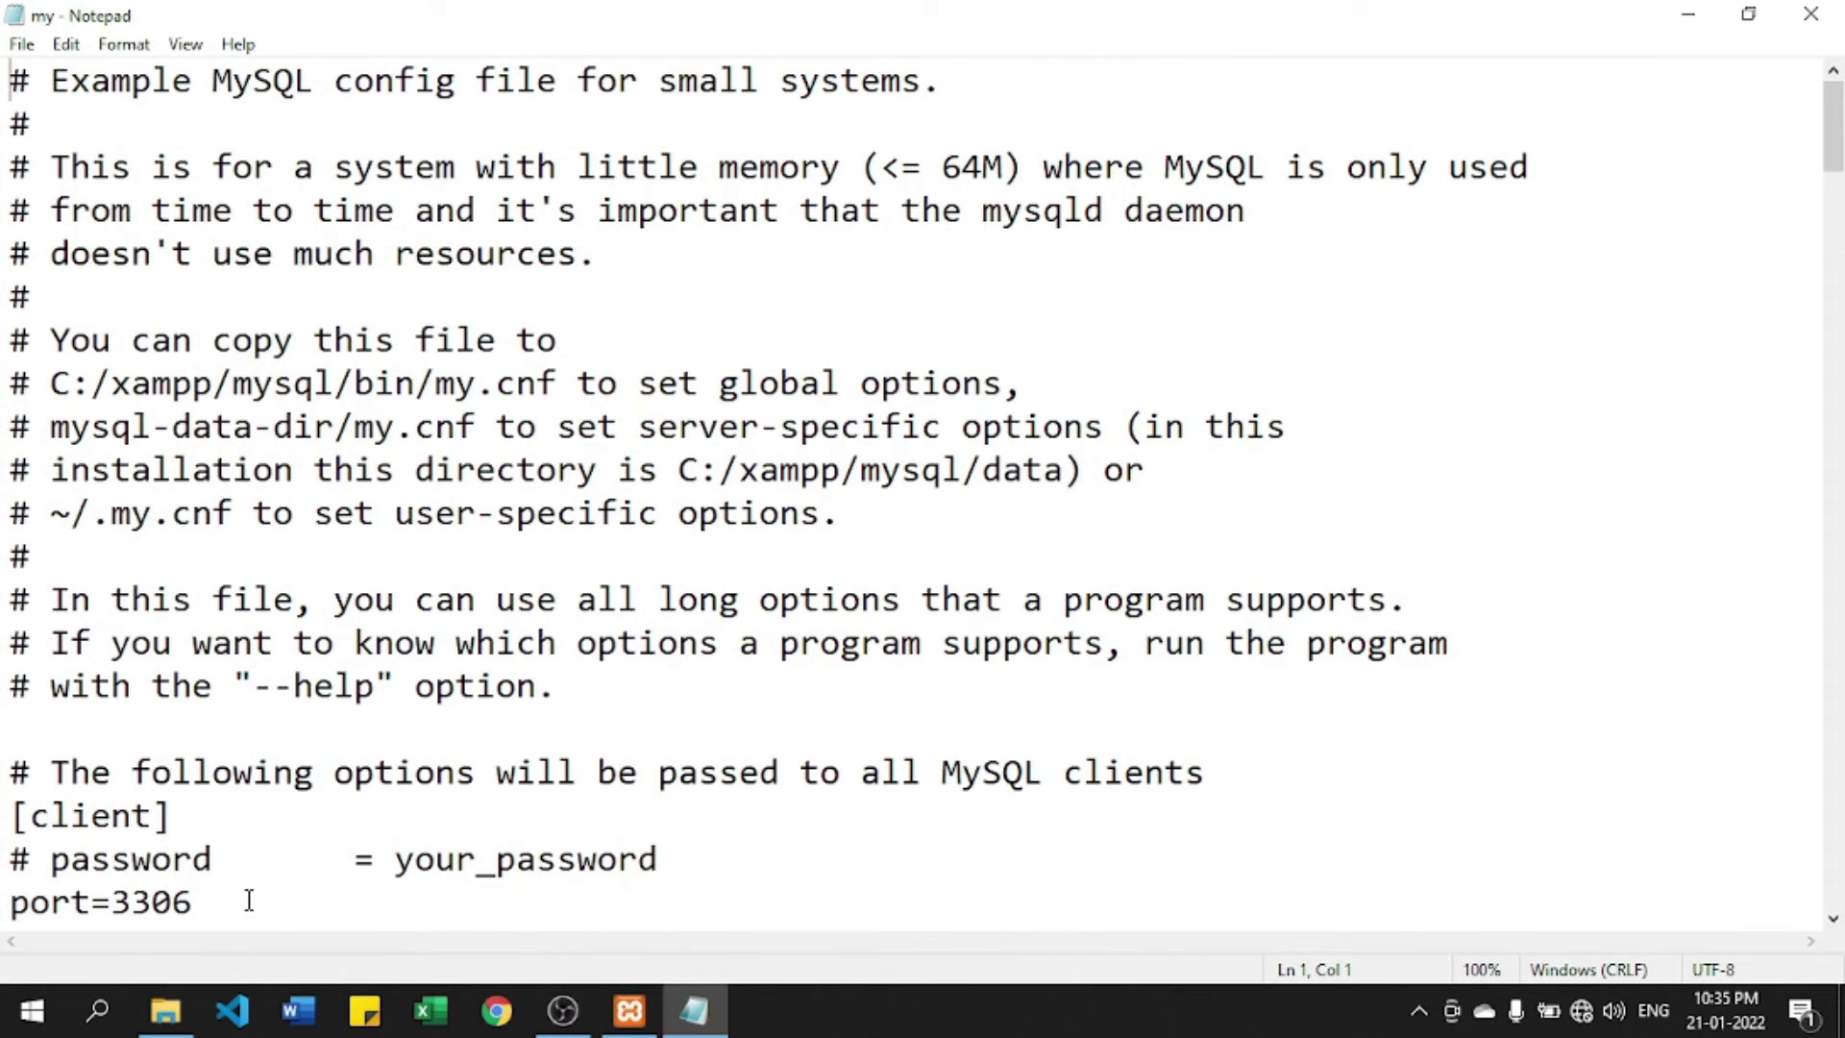
left_click(207, 903)
key("BackSpace")
type("7")
Step: Set the port in the [mysqld] section of my.ini to 3307 and save the file
key("Down")
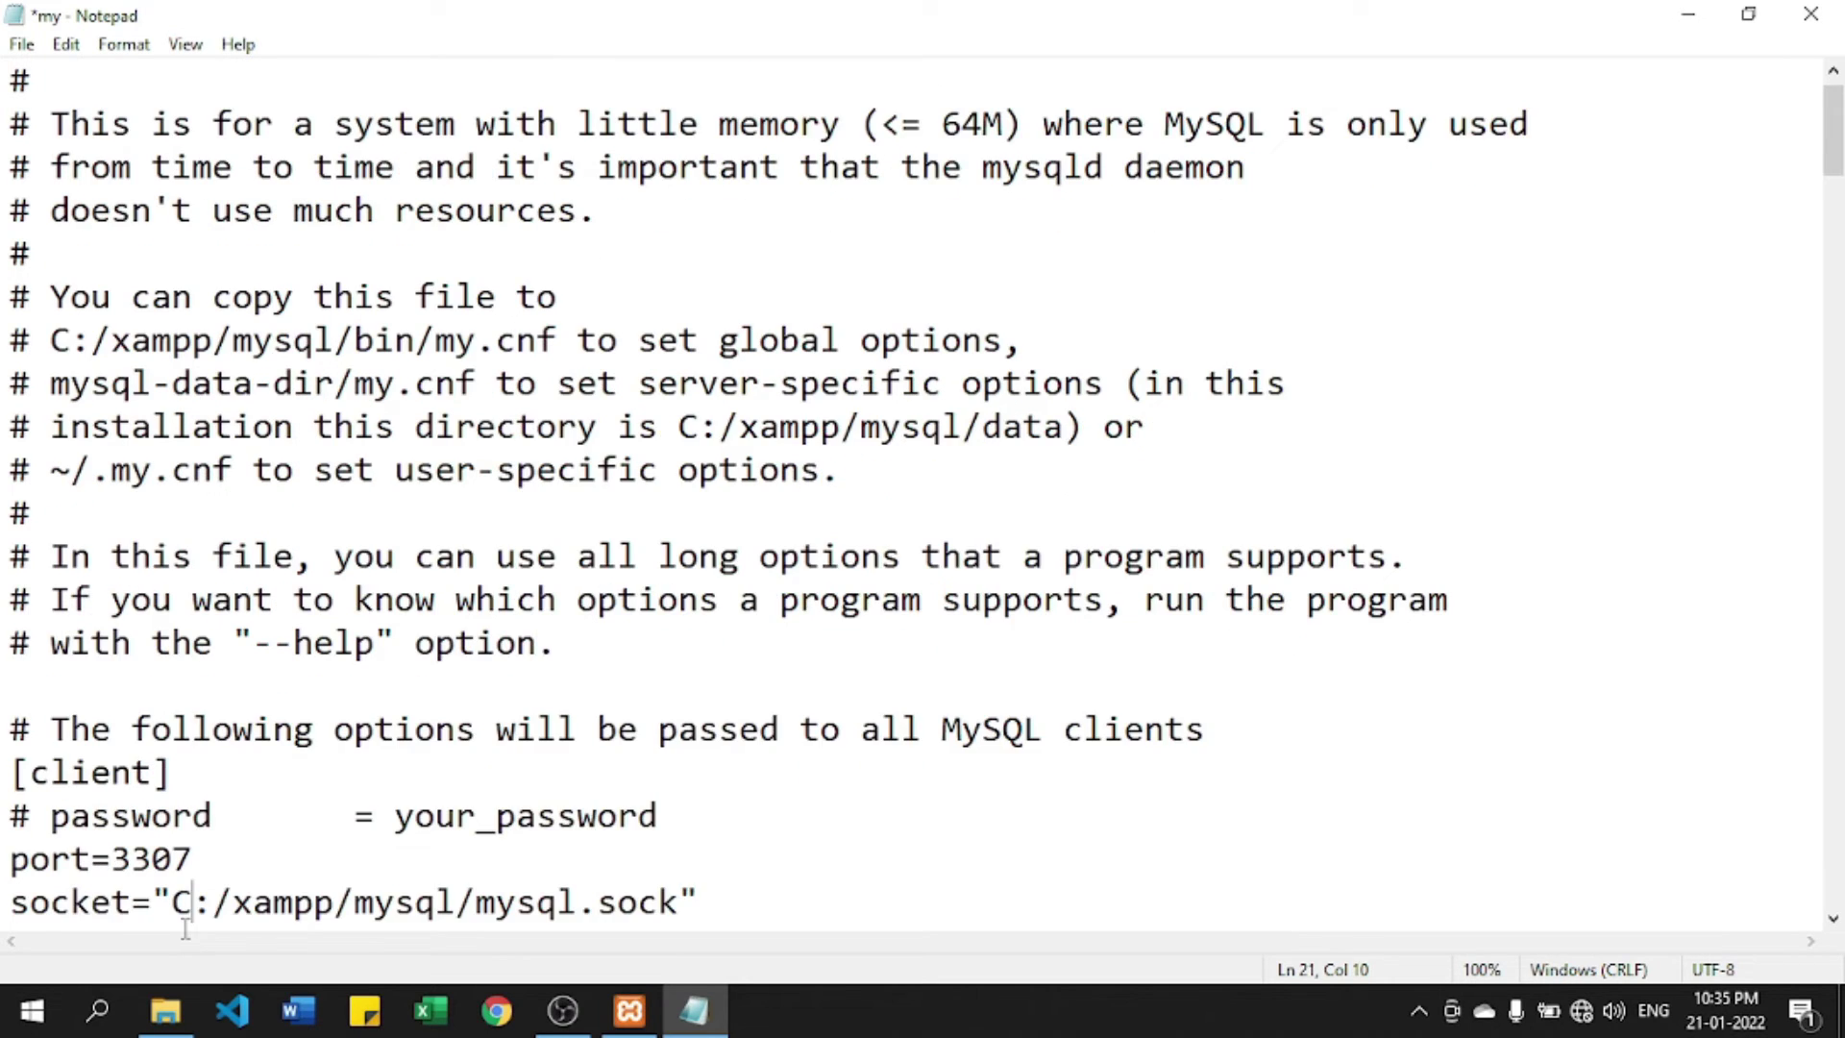
key("Down")
key("Down")
key("Down")
key("Down")
key("Down")
key("Down")
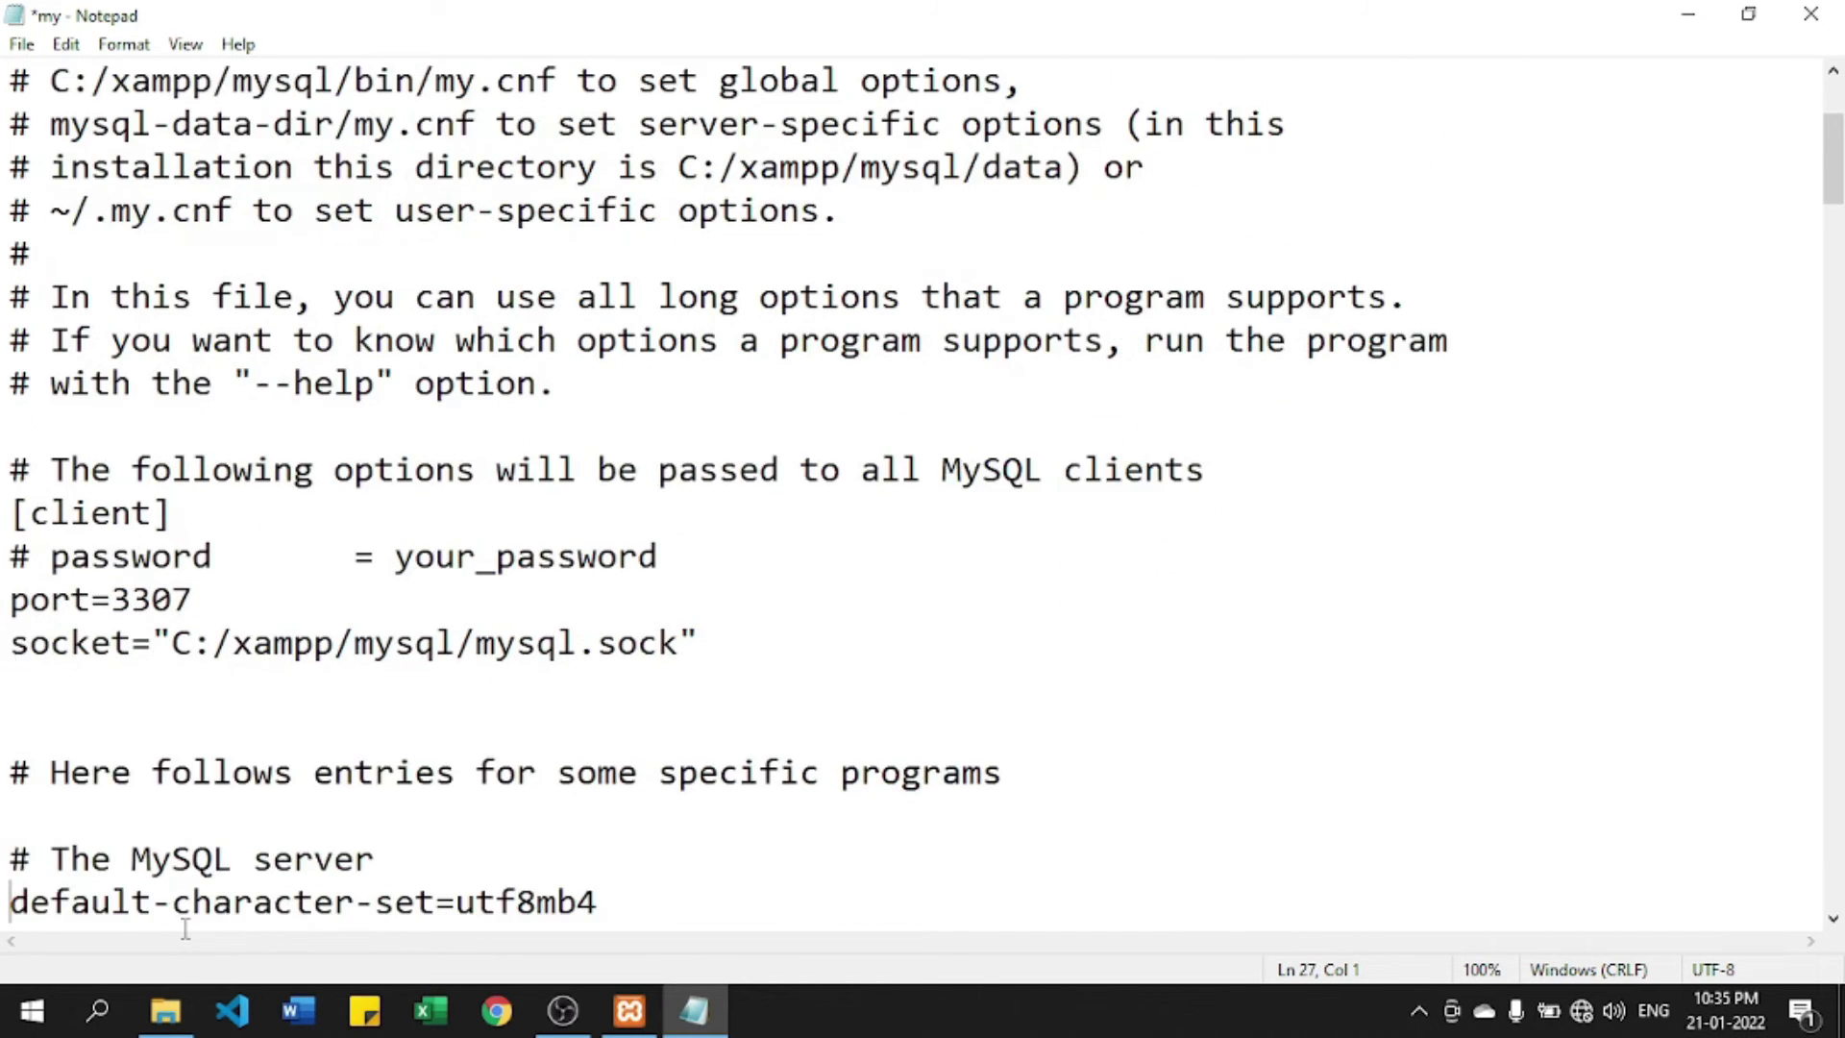
key("Down")
key("Down")
key("Down")
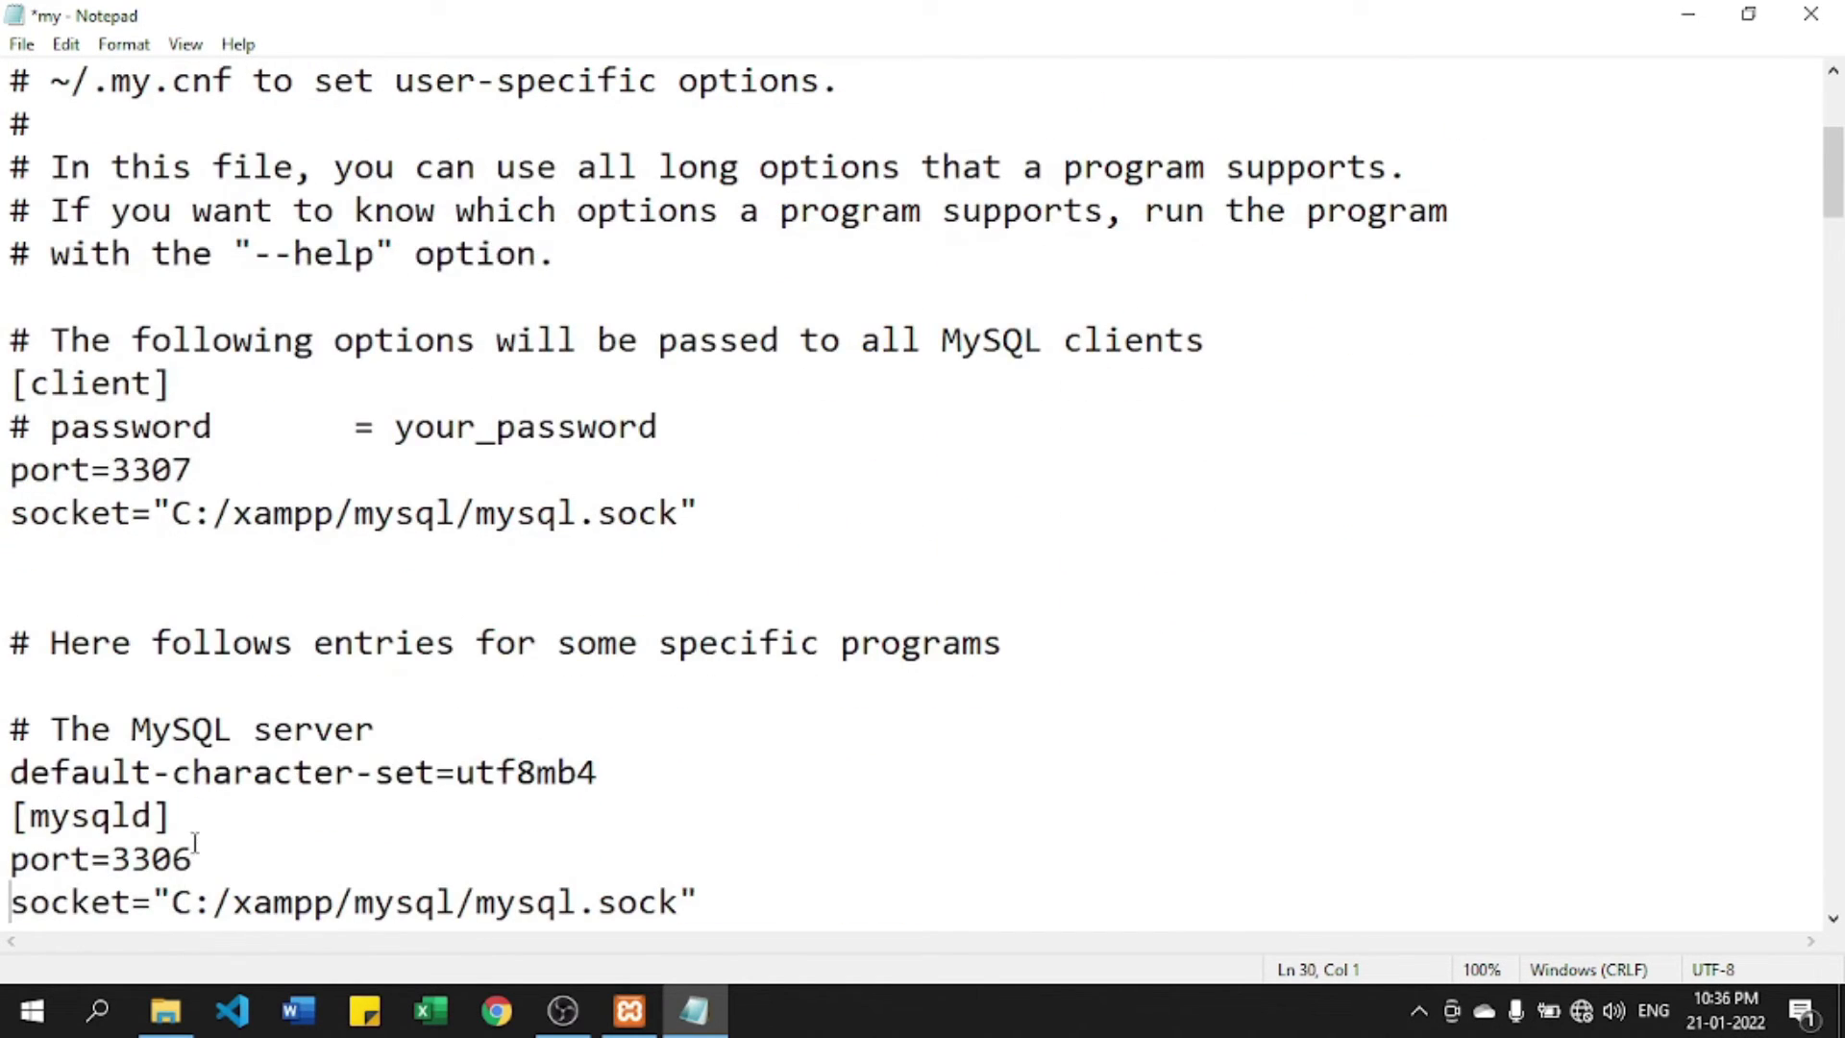
left_click(194, 850)
key("BackSpace")
type("7")
key("ctrl+s")
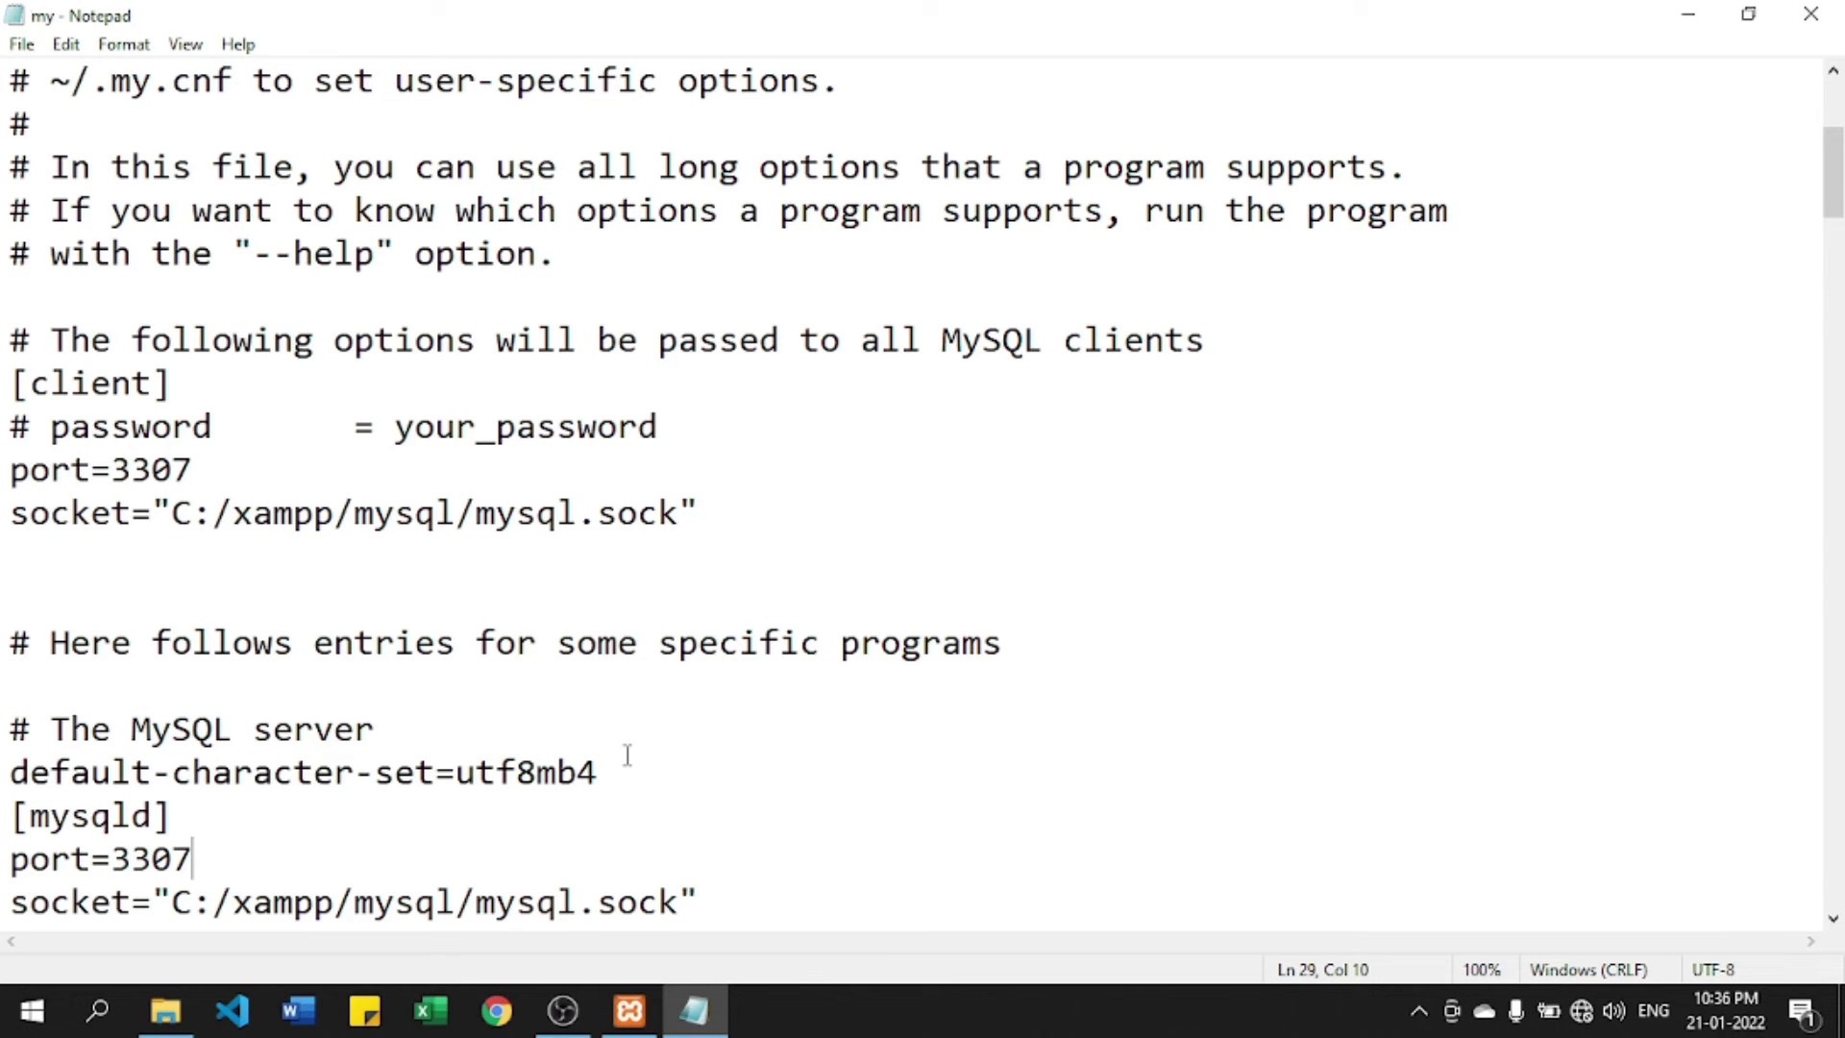
Step: Switch to the XAMPP Control Panel and start the MySQL module, then minimize the control panel and Notepad
left_click(629, 1011)
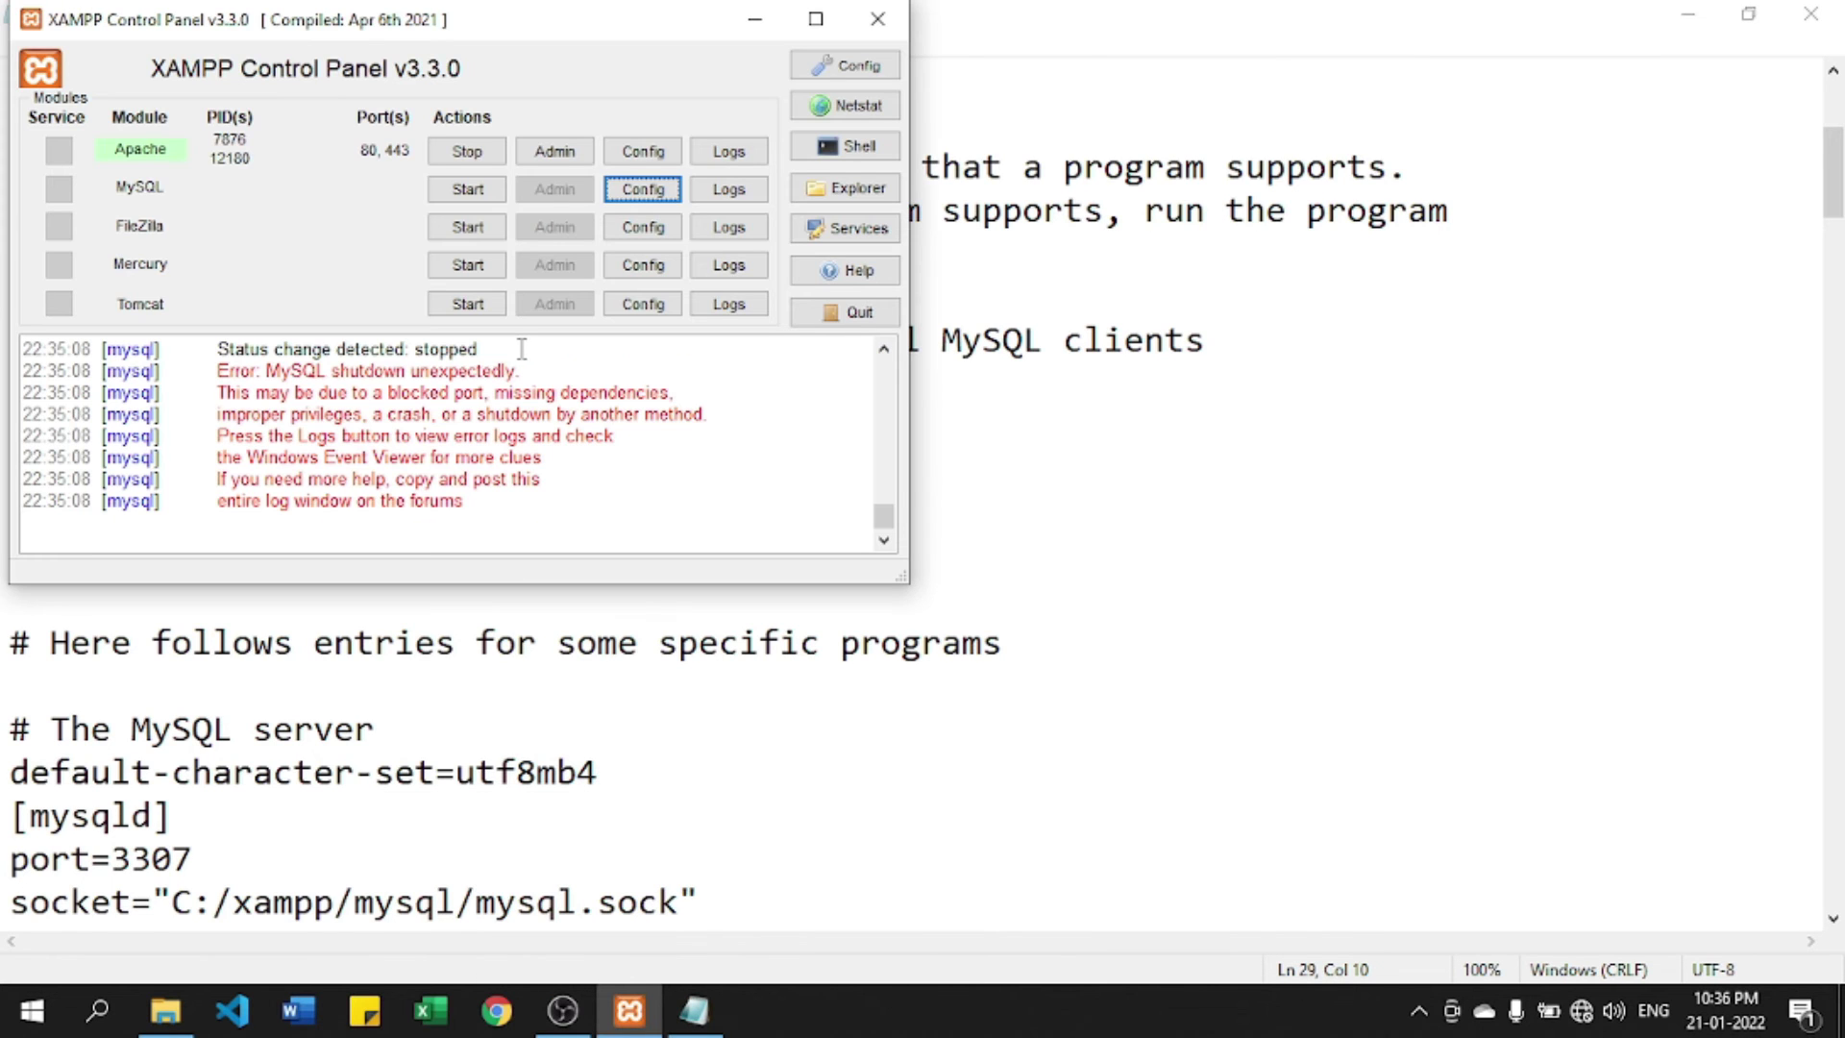
left_click(468, 189)
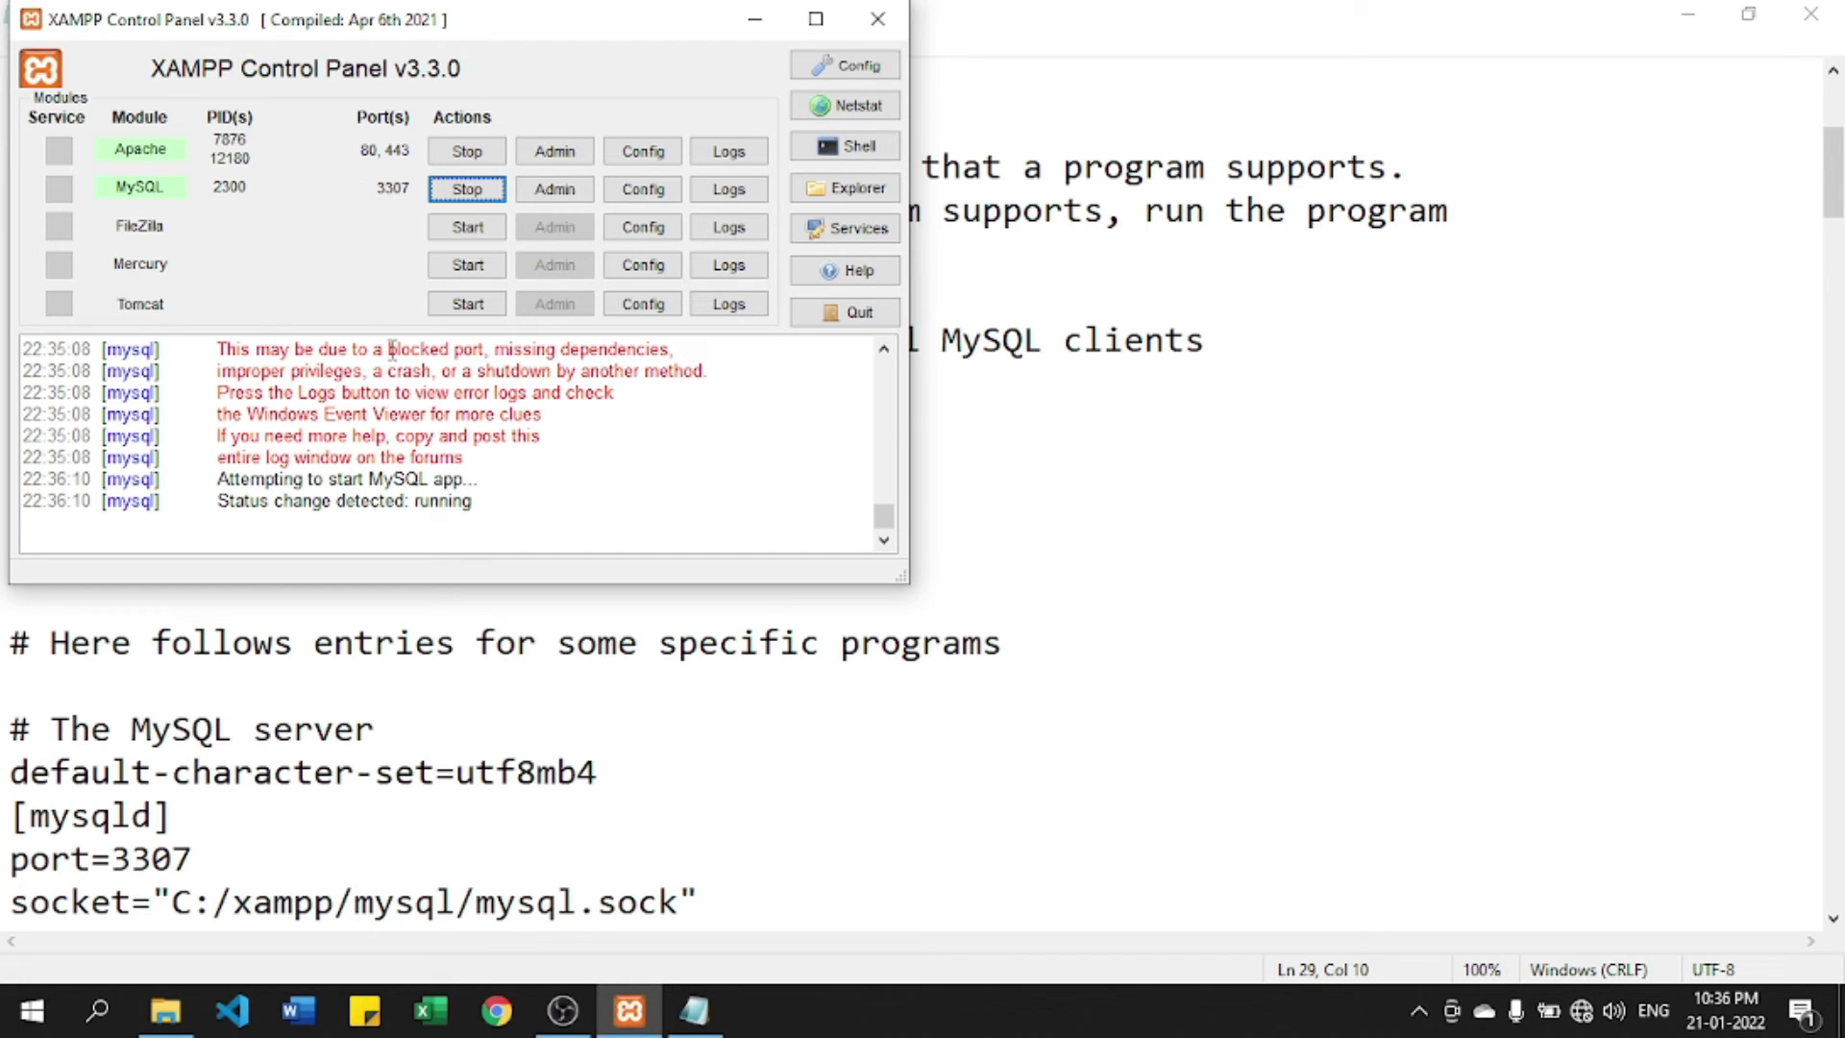
left_click(756, 21)
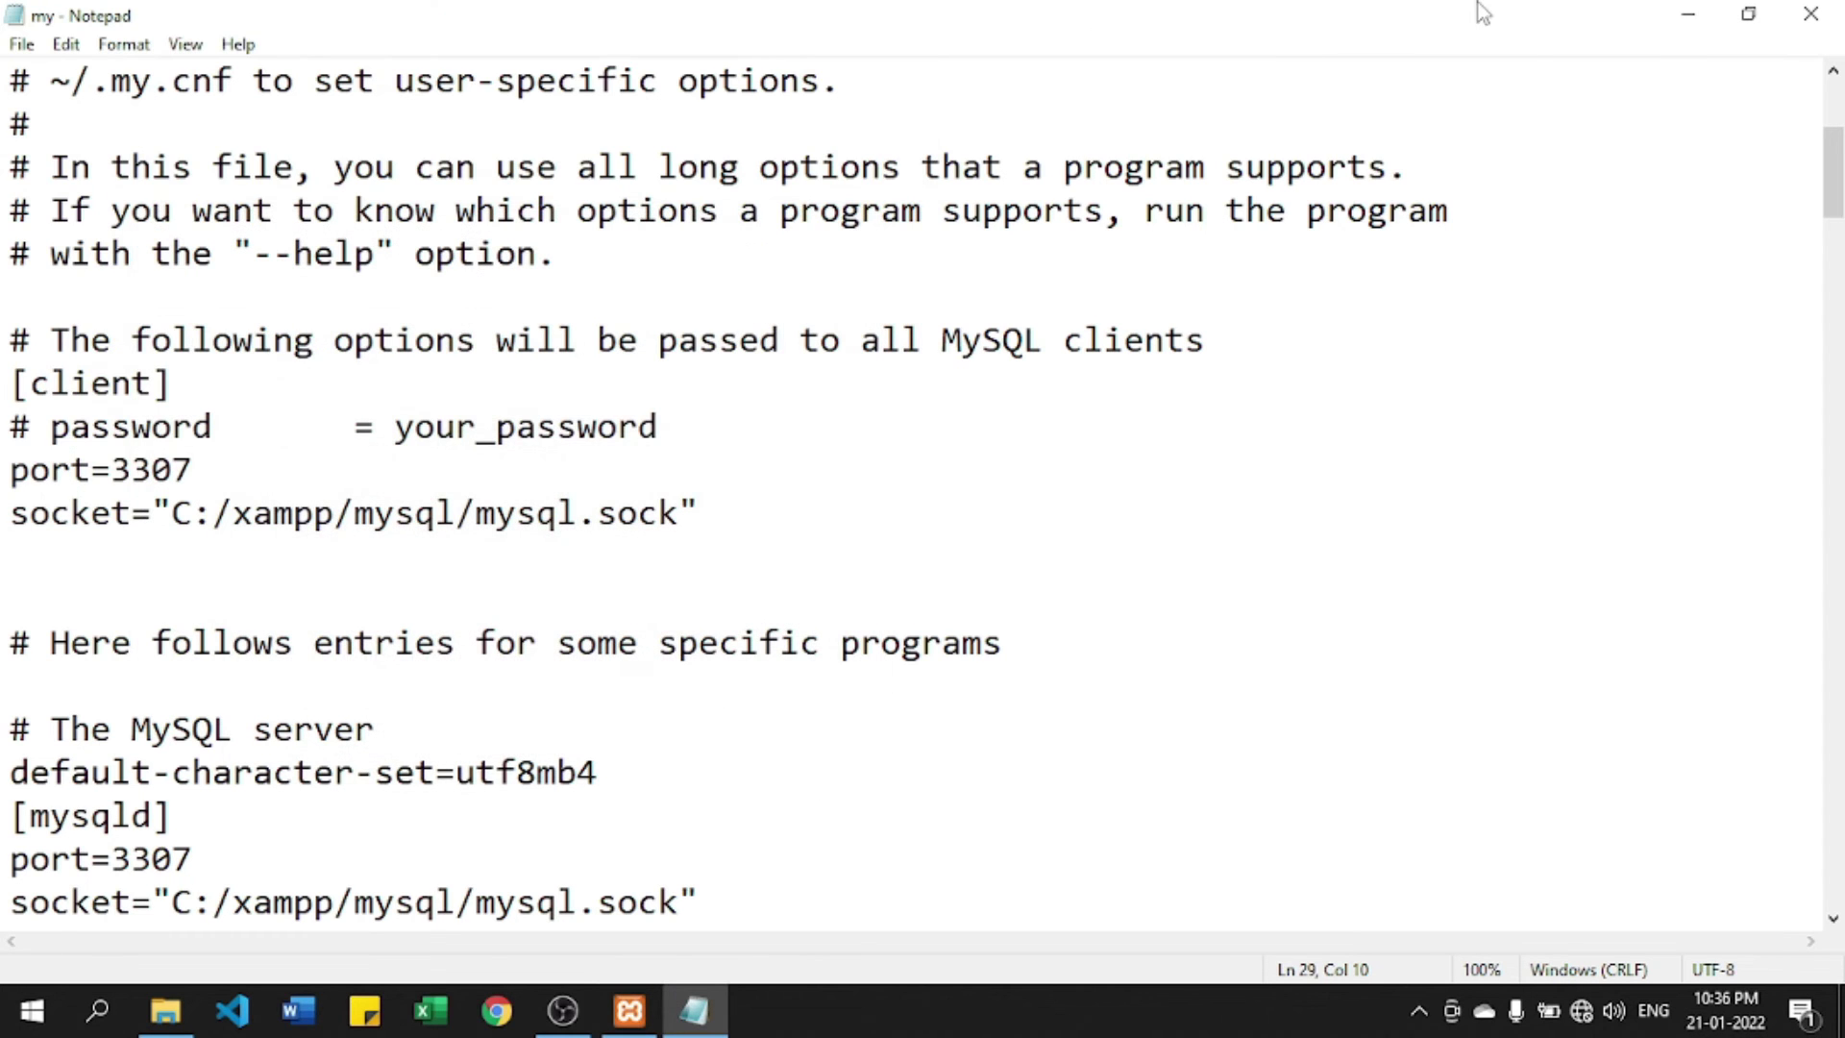
left_click(1689, 16)
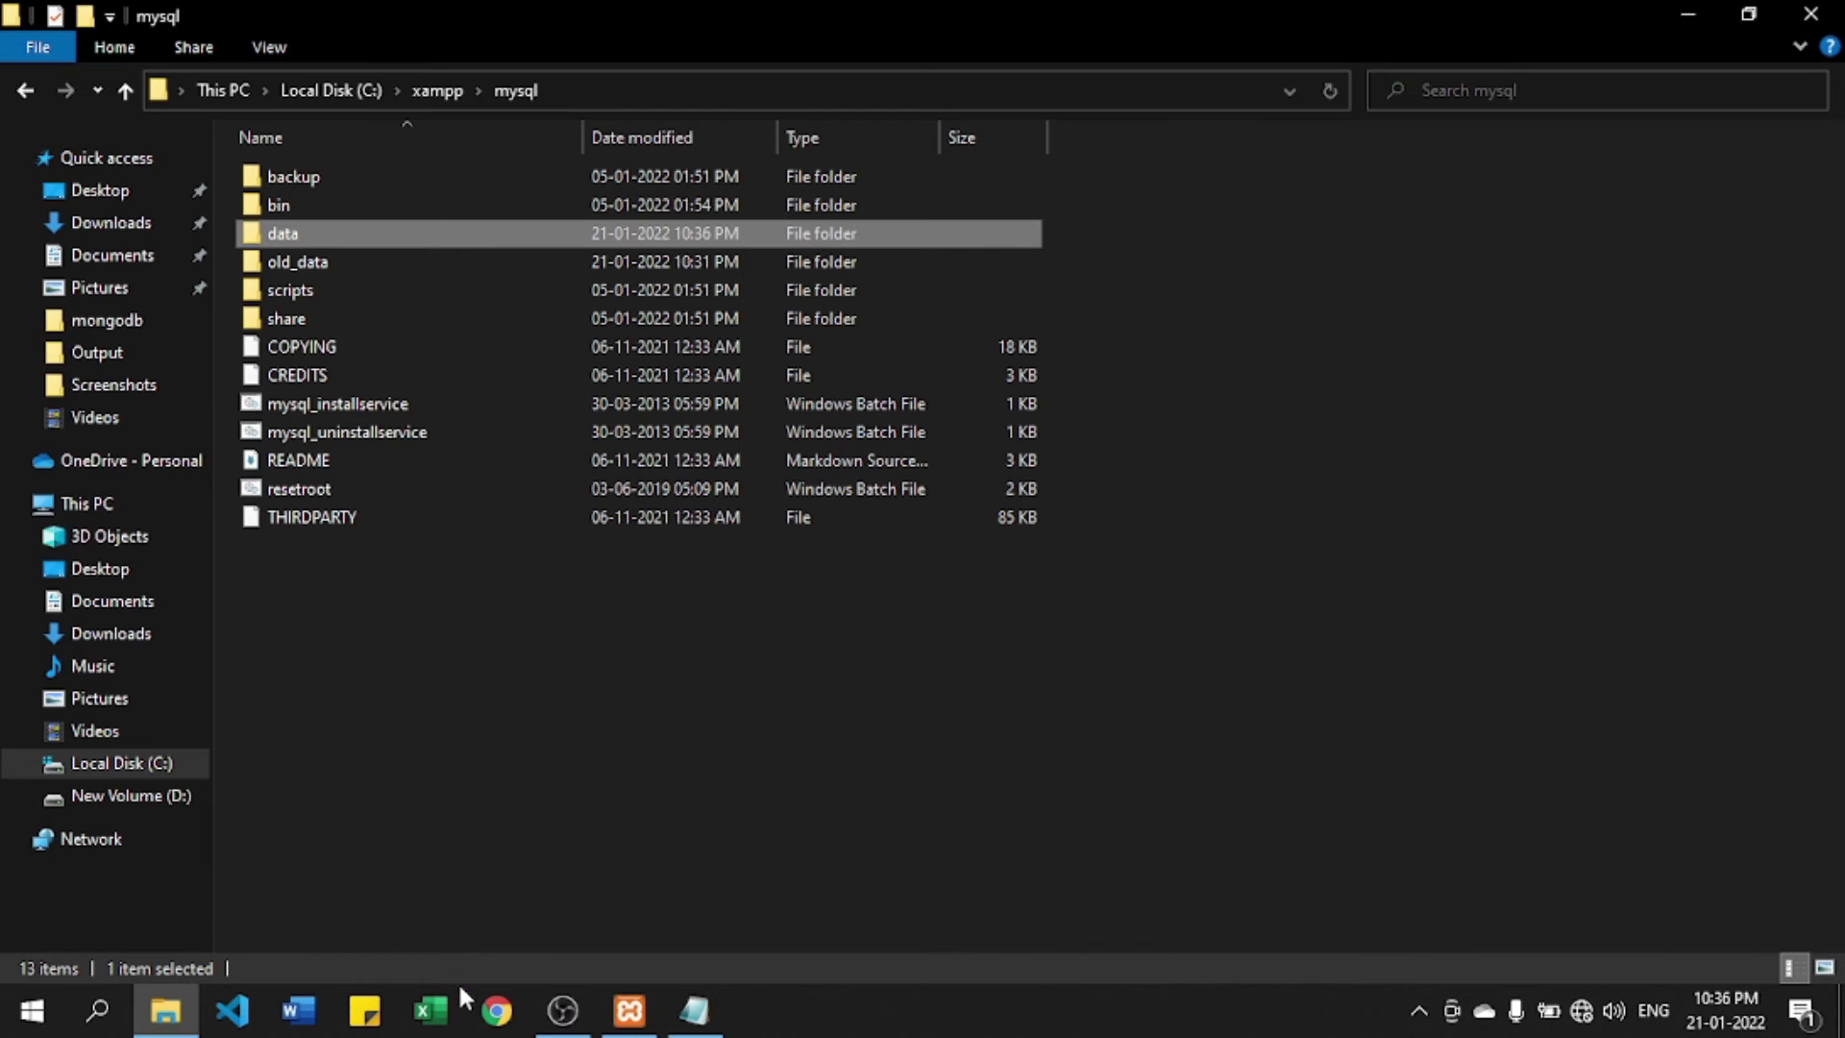
Step: Launch Chrome with the second profile, load localhost and open phpMyAdmin from the XAMPP dashboard
left_click(497, 1010)
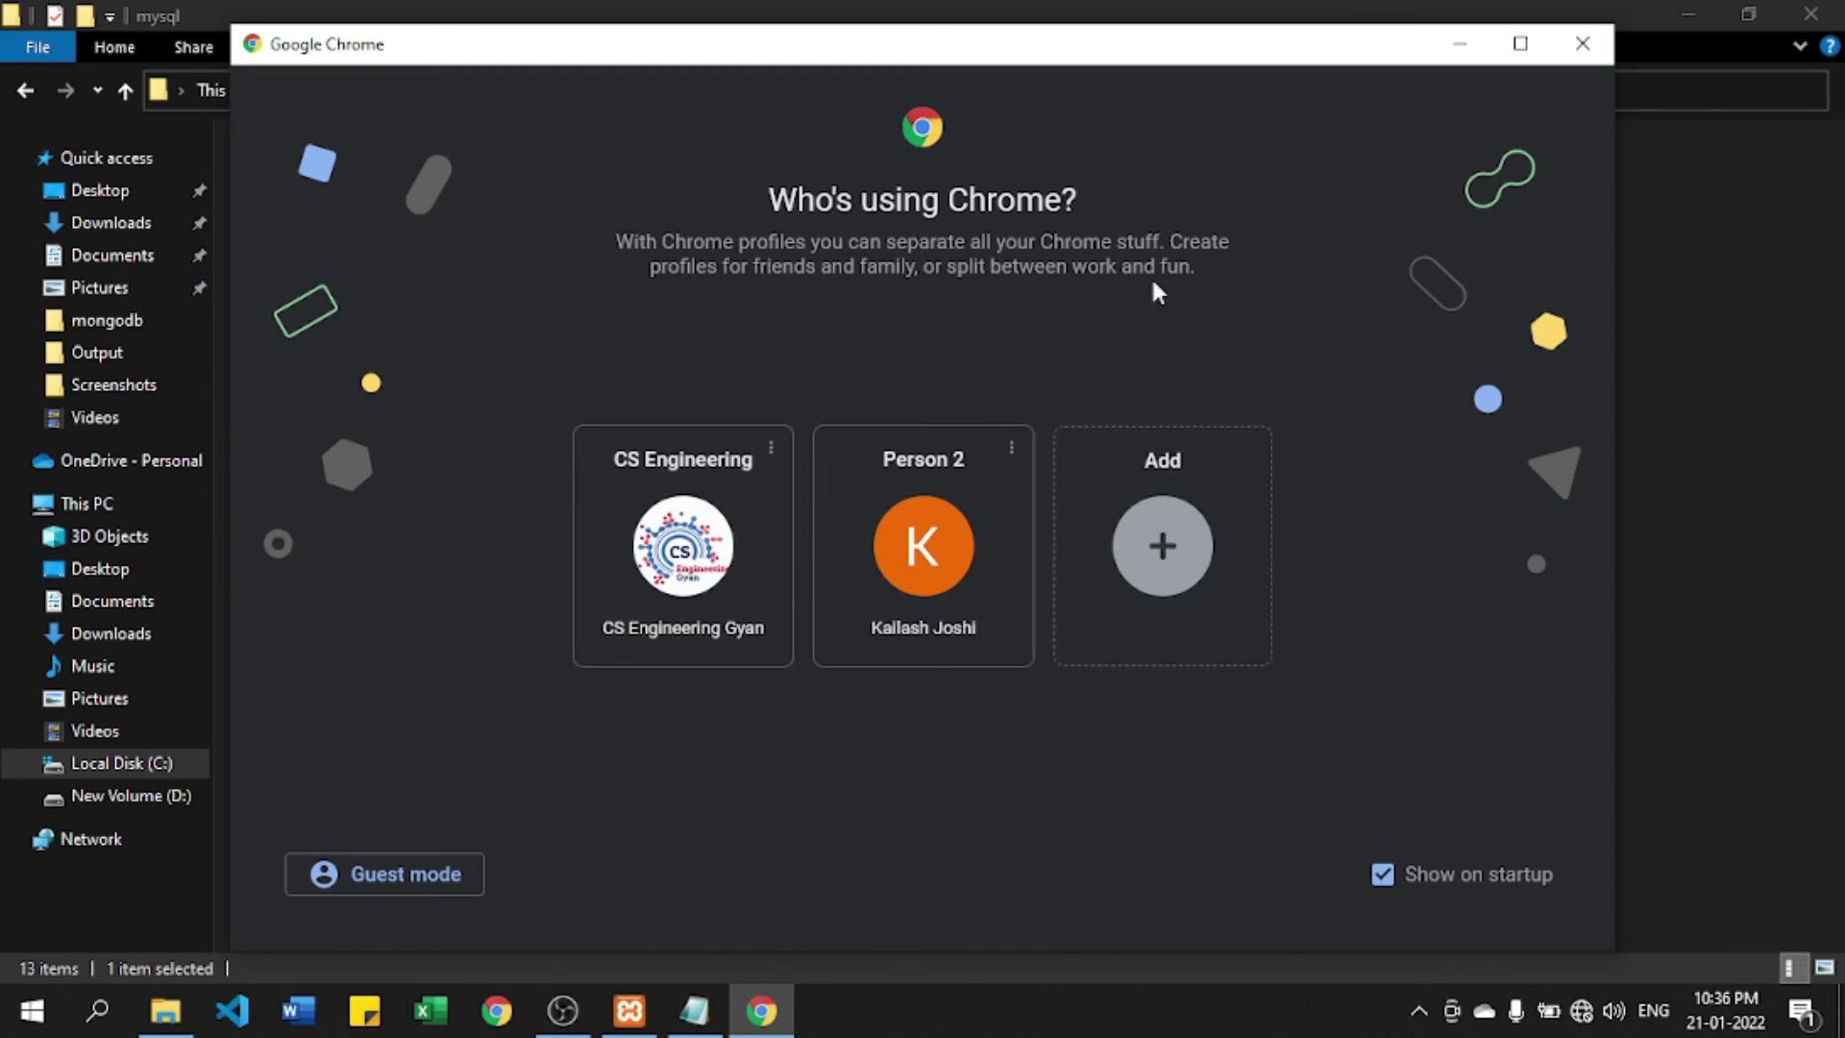
left_click(920, 584)
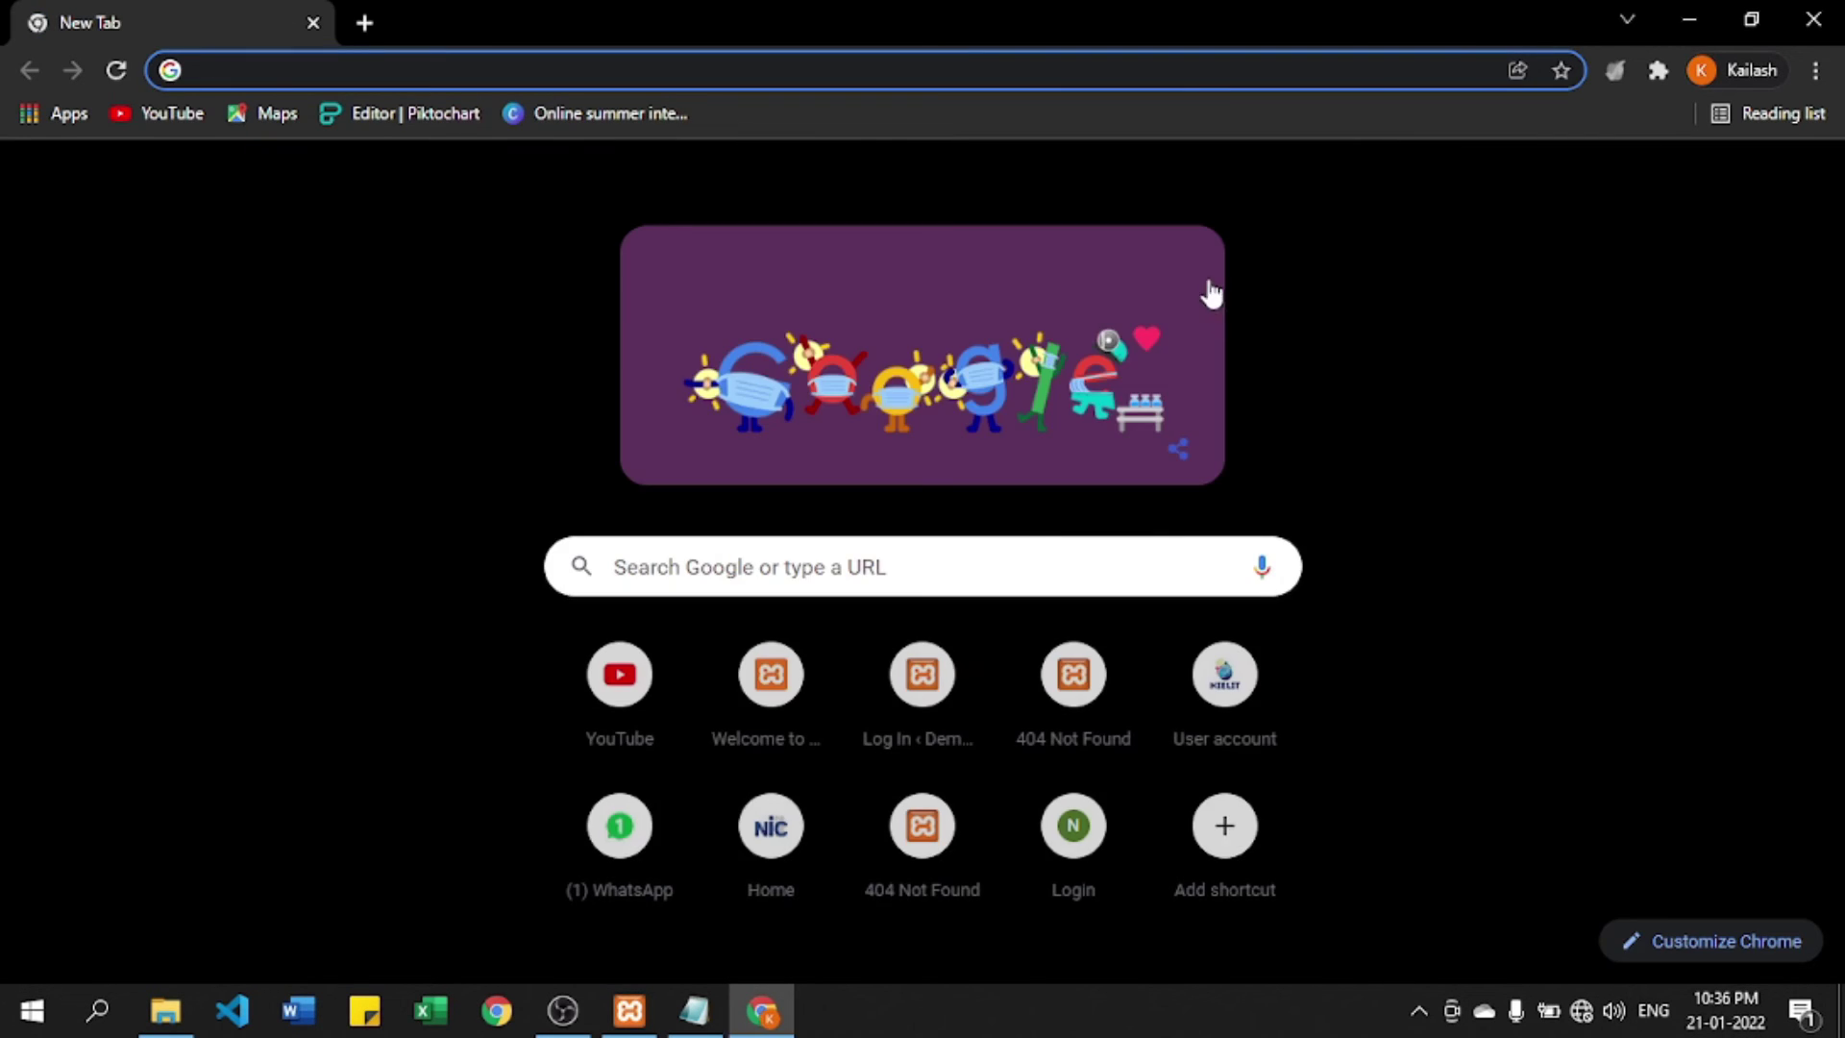
left_click(255, 72)
type("local")
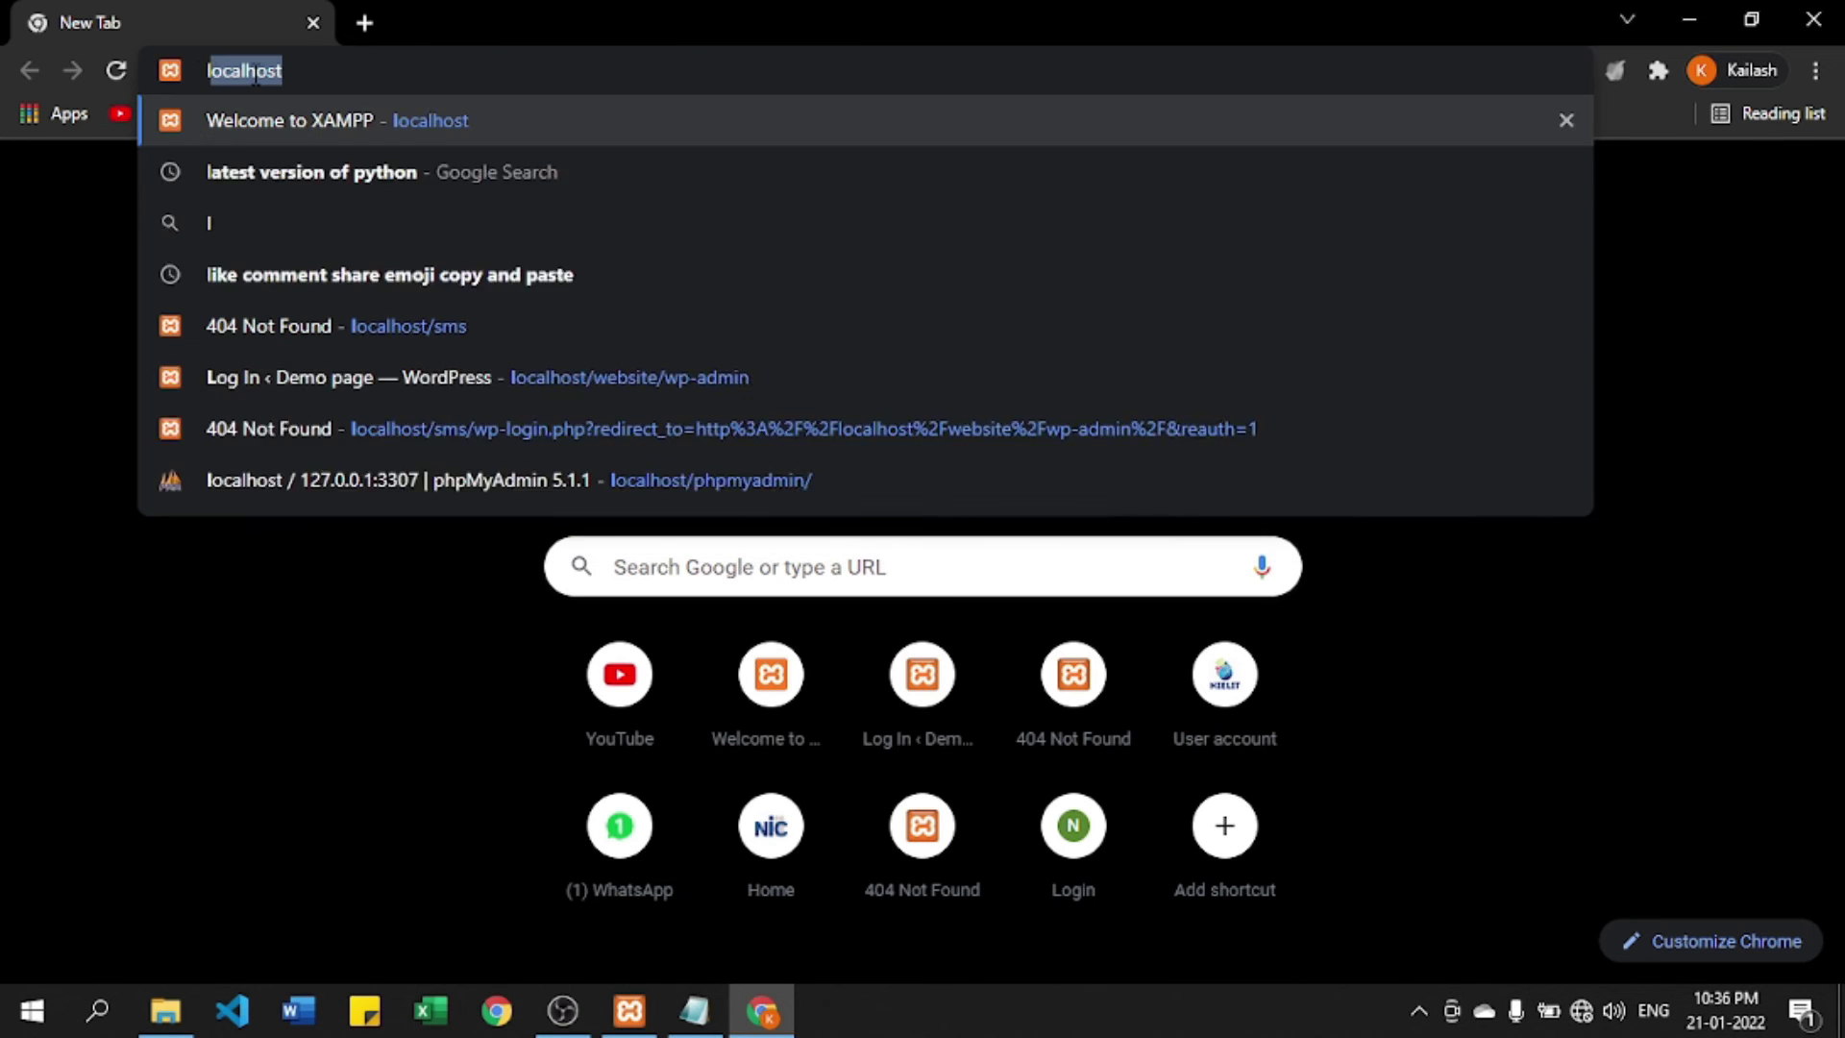
type("host")
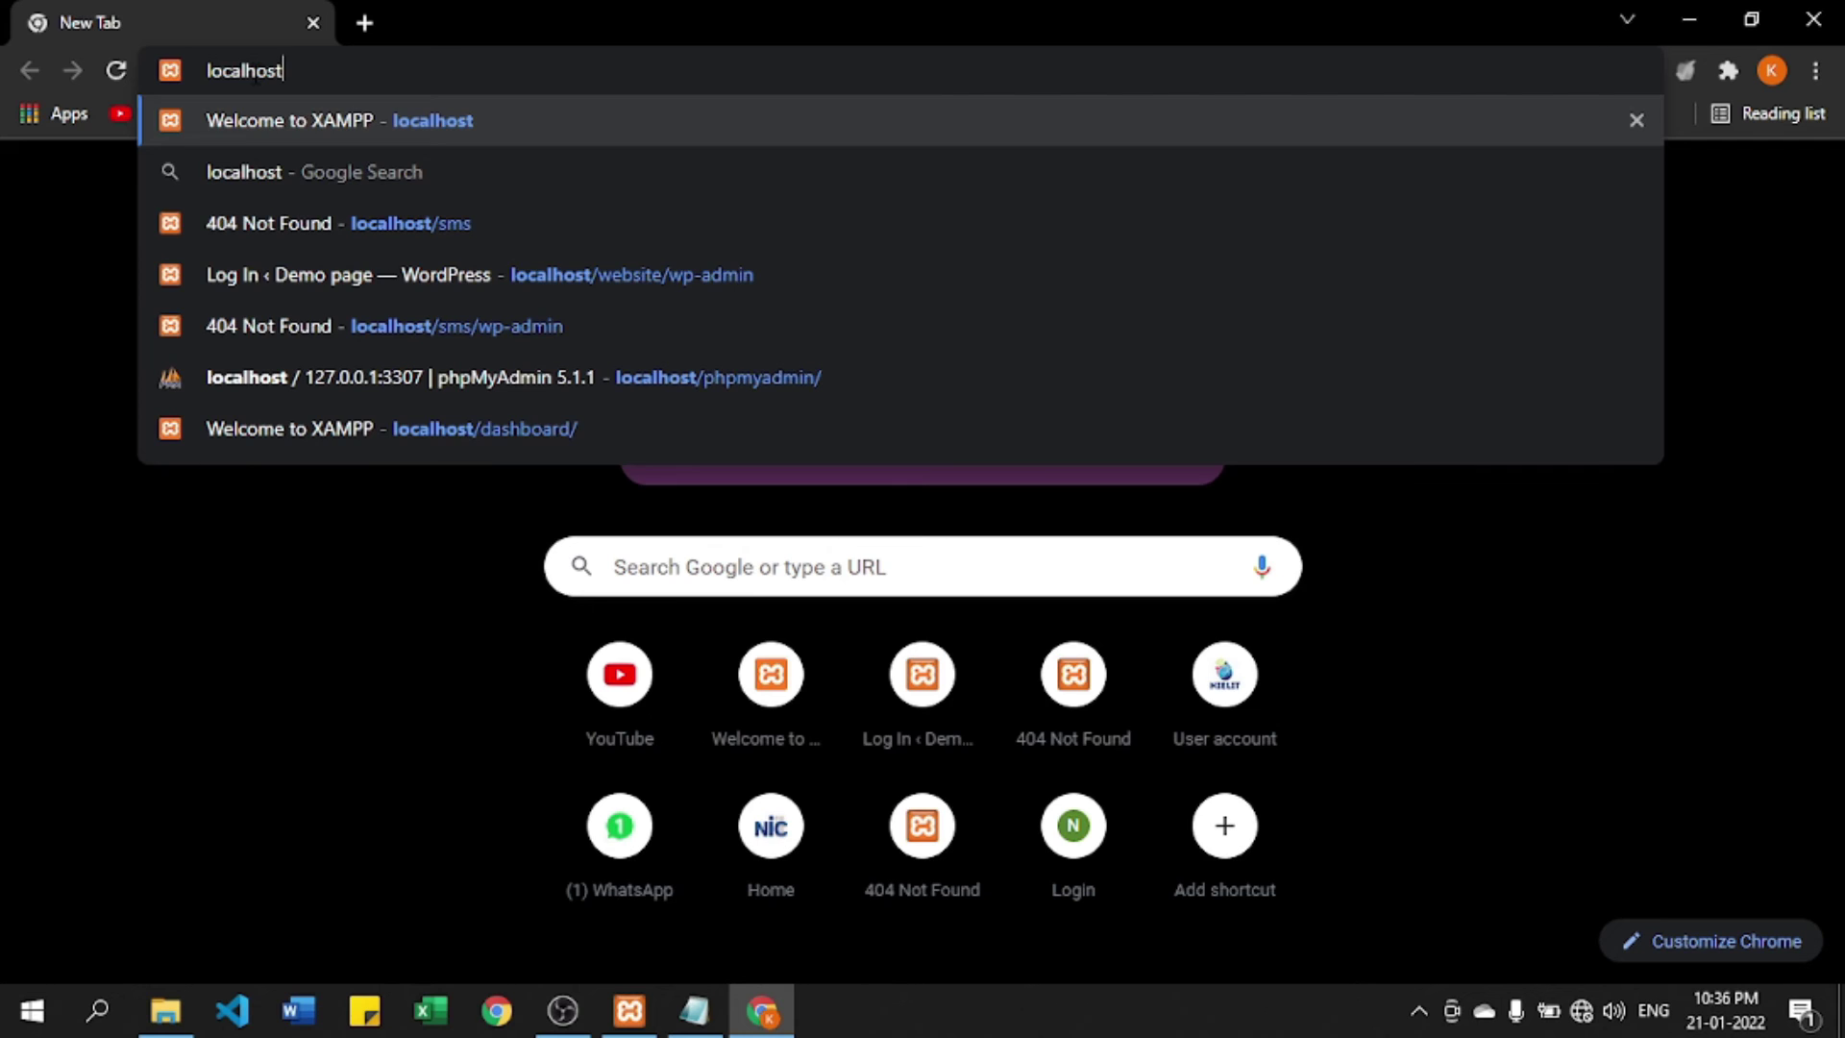
key("Return")
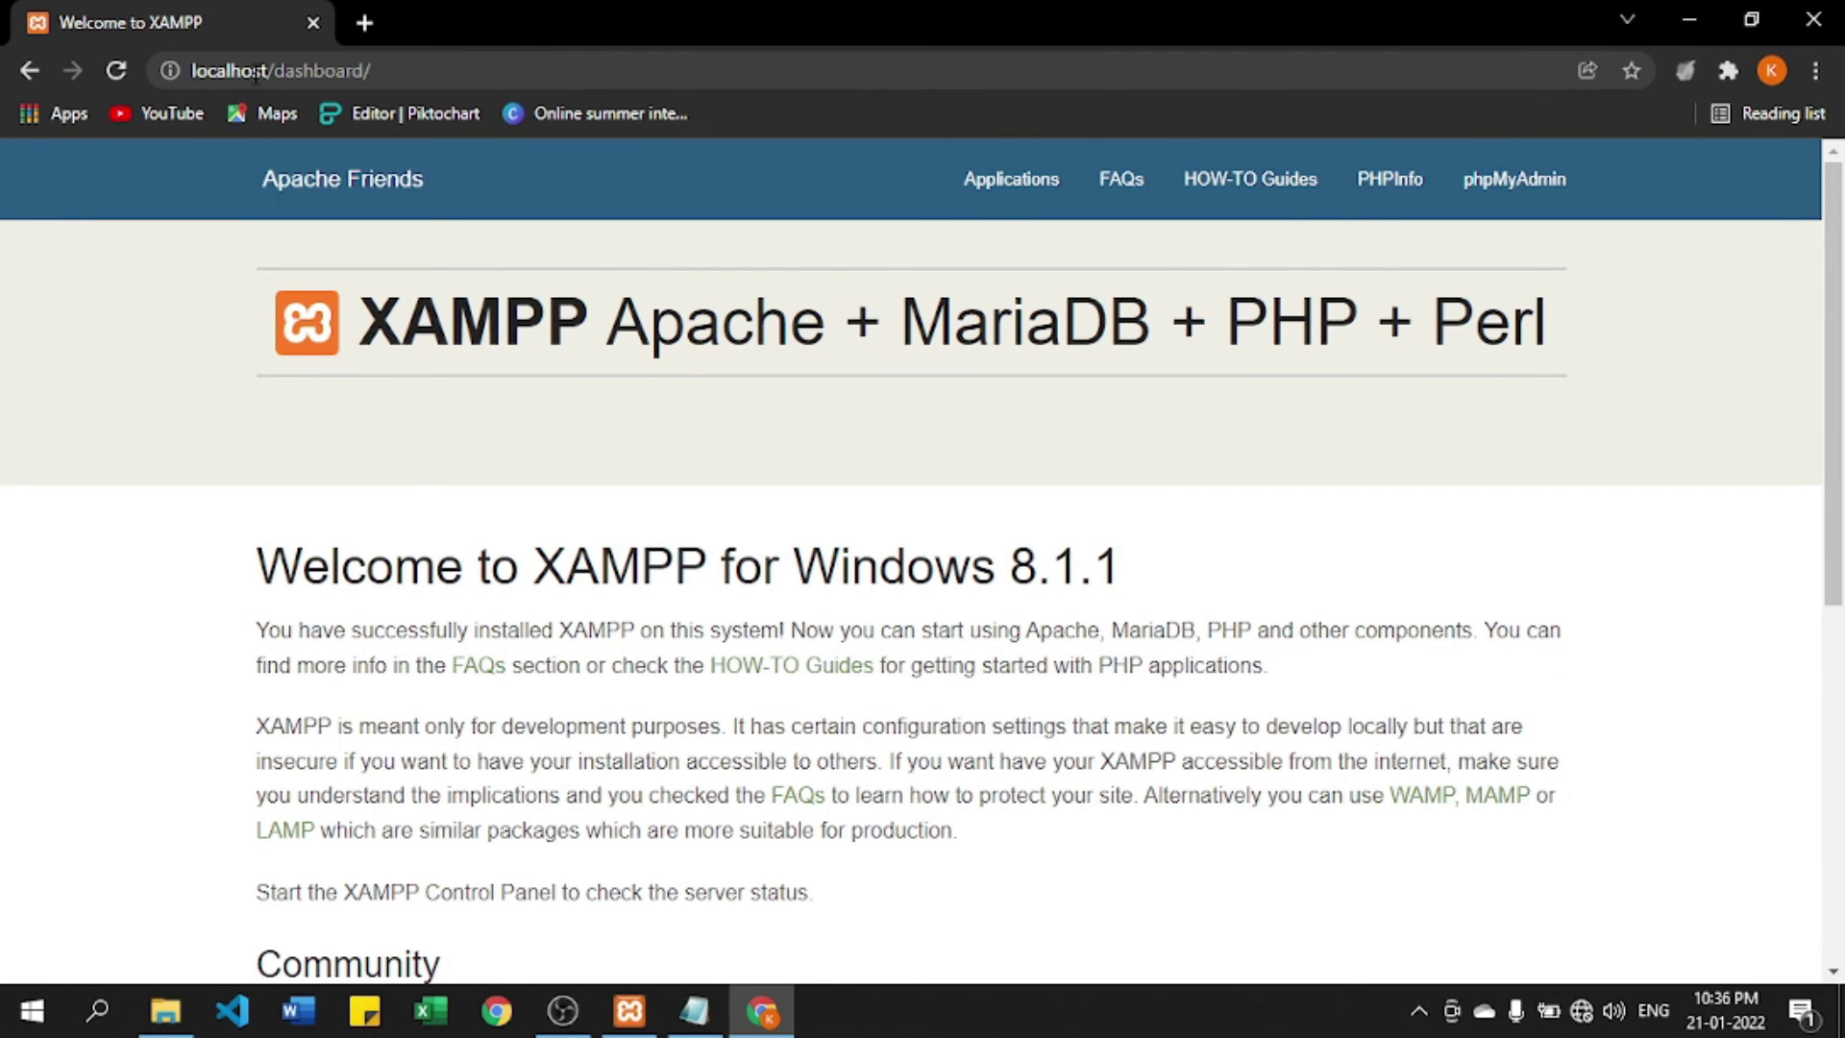
left_click(1534, 198)
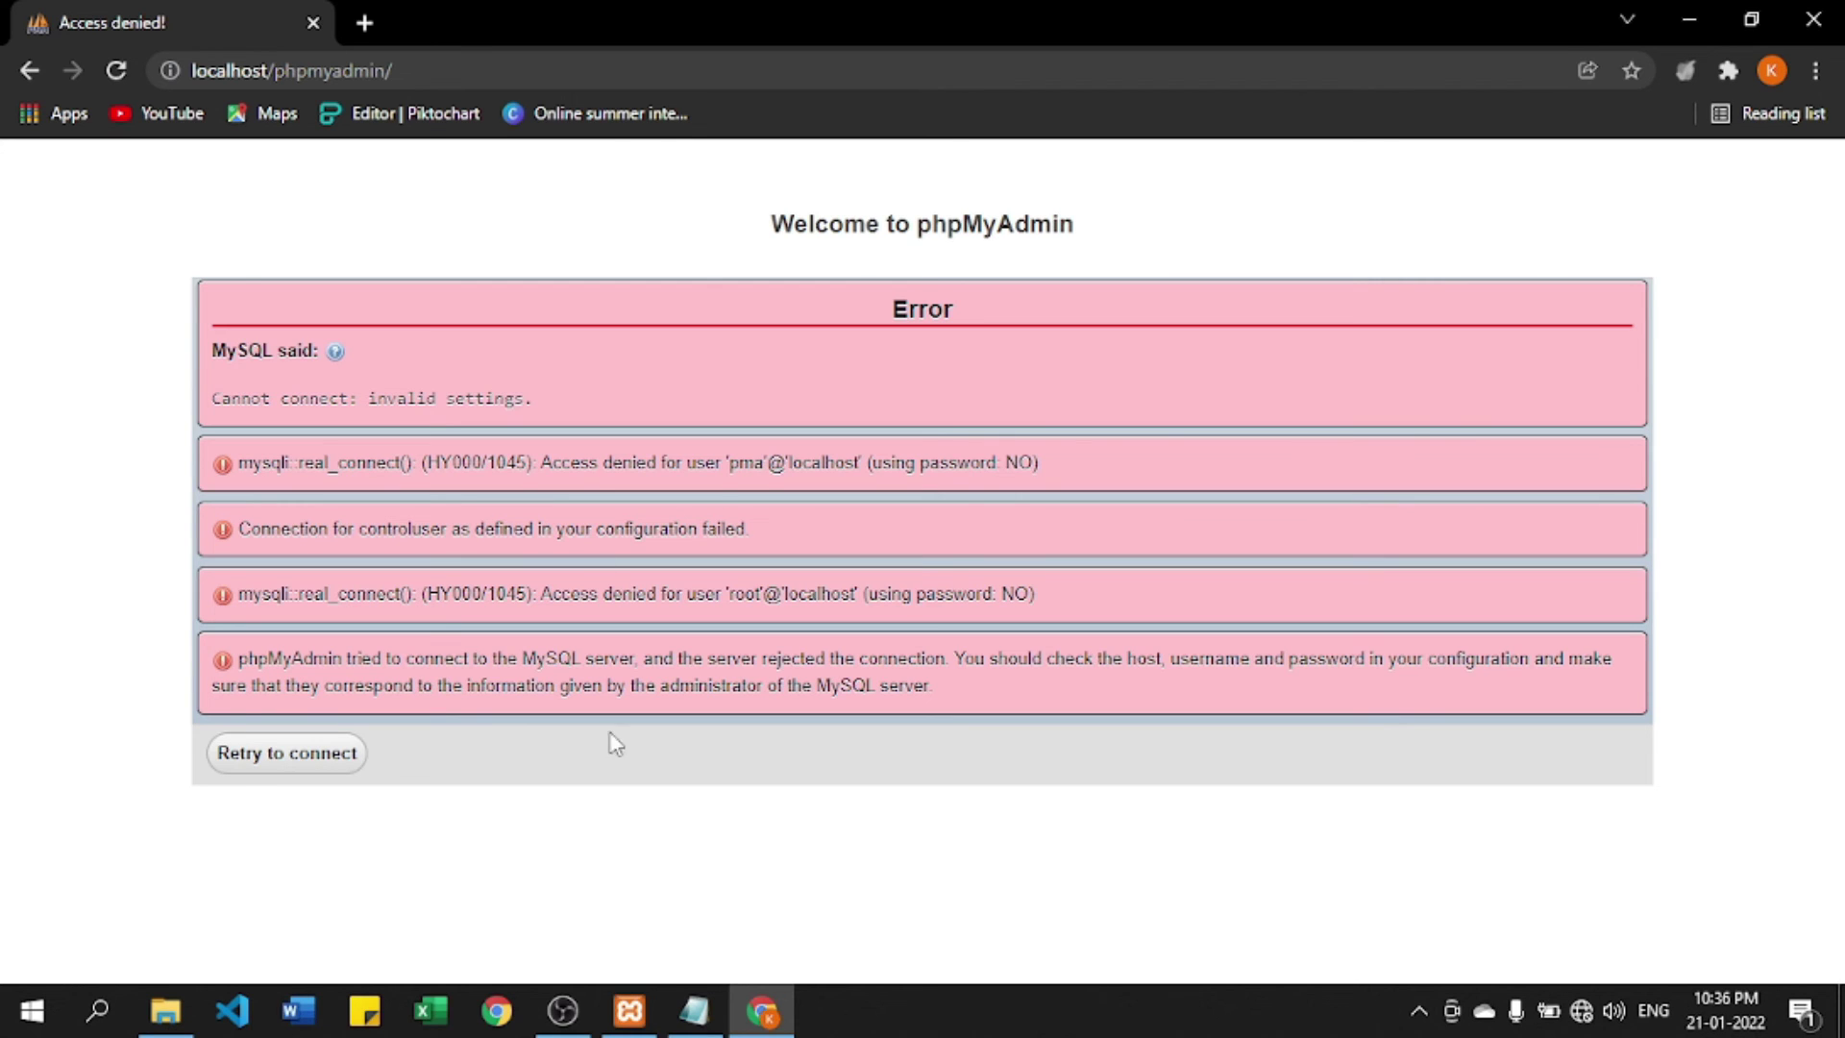
Step: Switch to File Explorer and open the xampp folder on Local Disk (C:)
left_click(168, 1011)
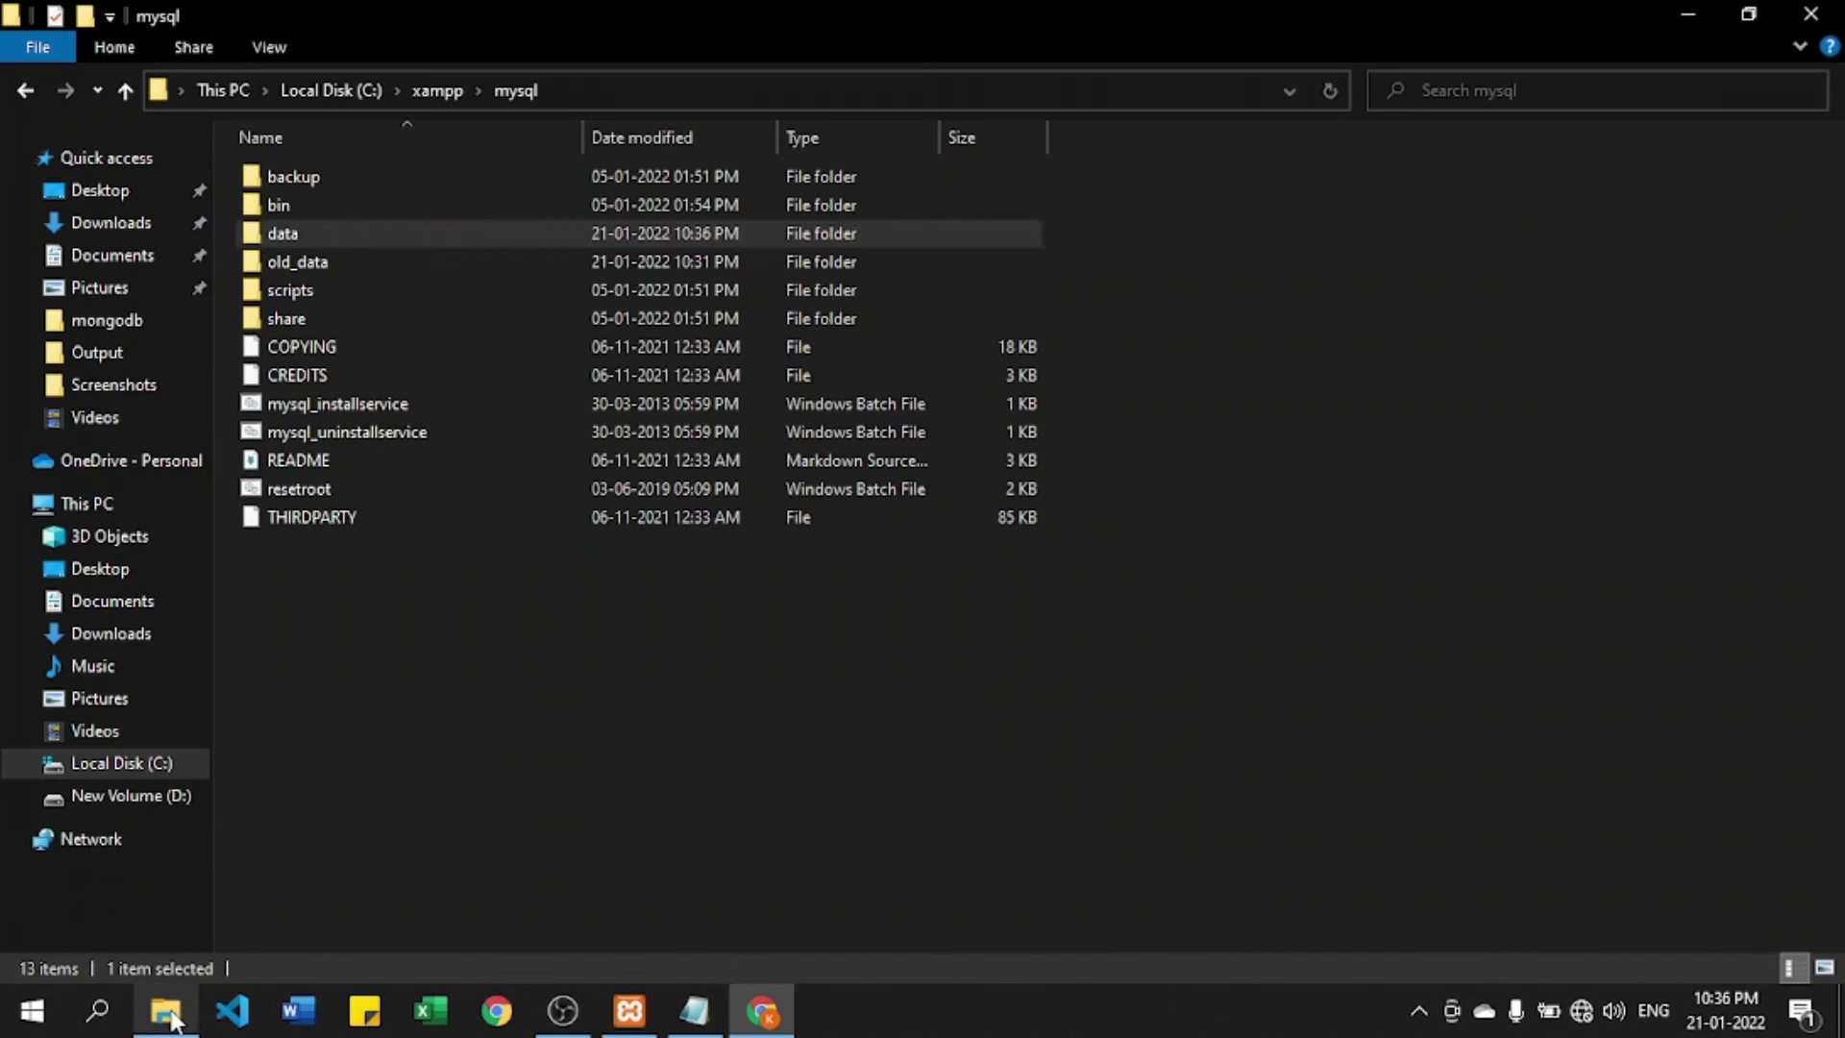
left_click(150, 766)
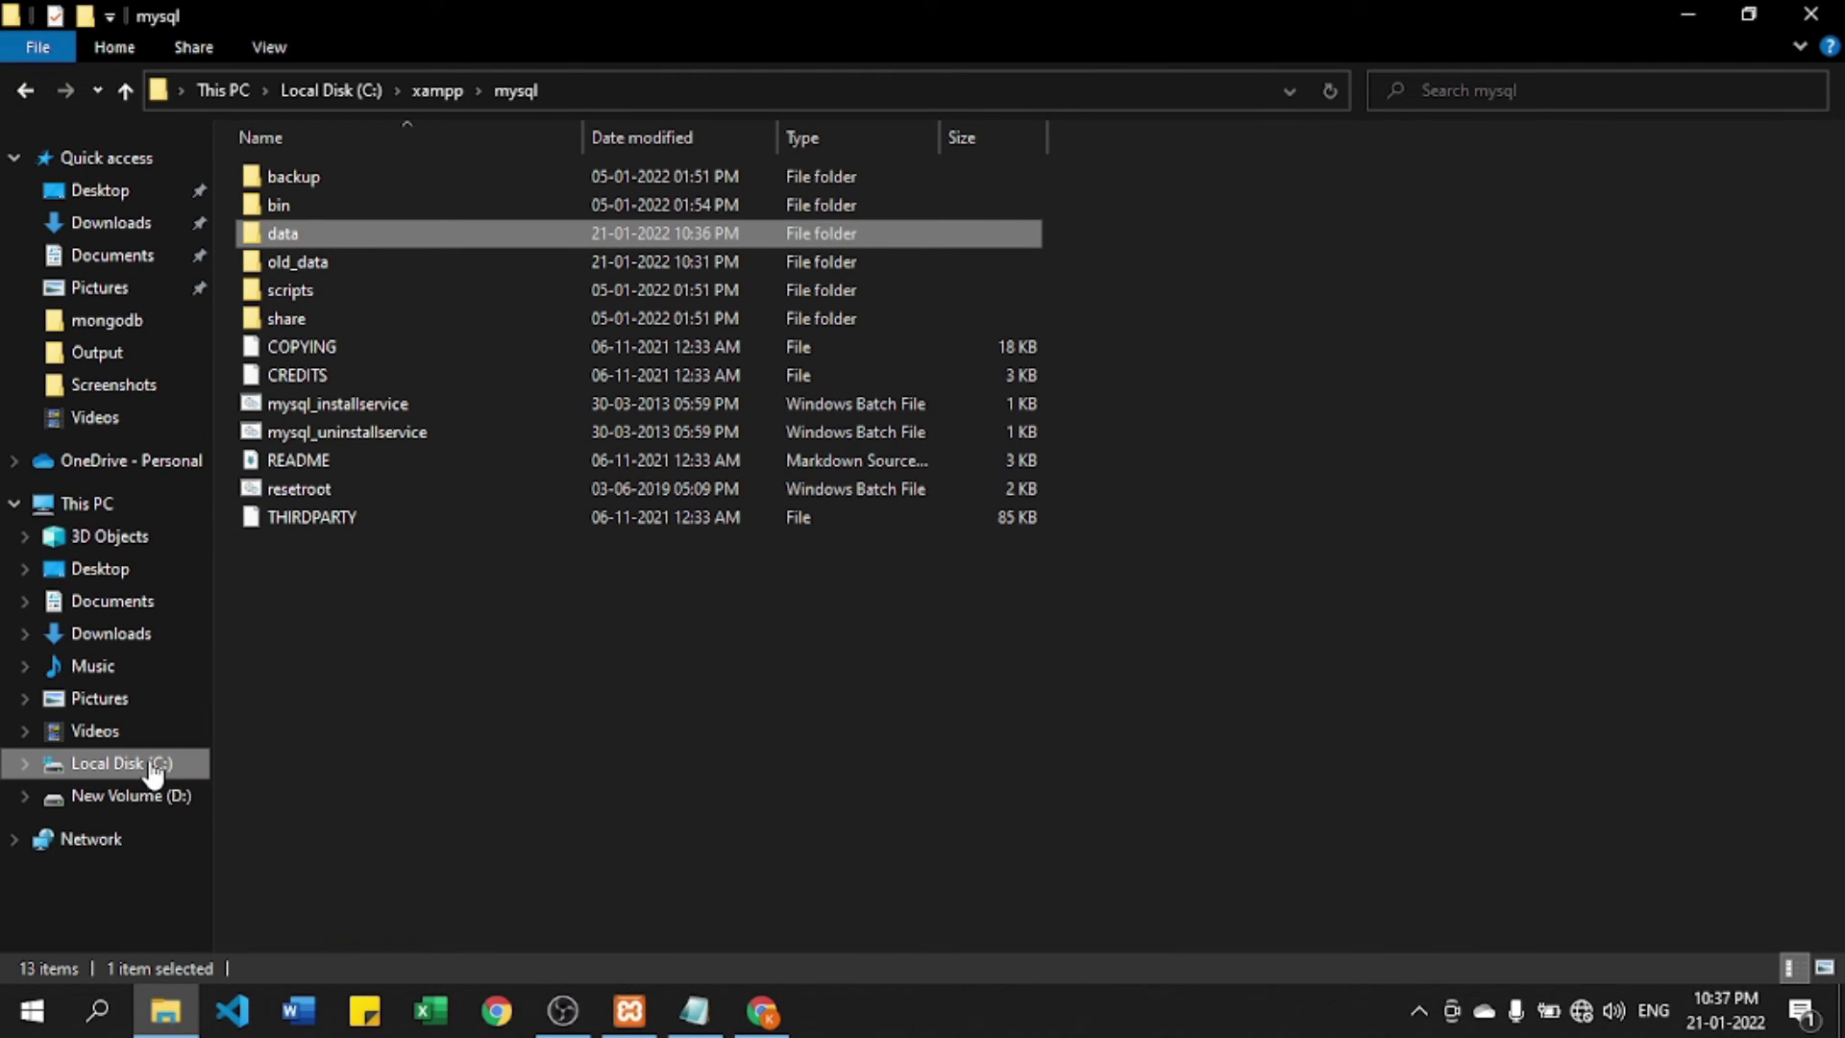
double_click(310, 602)
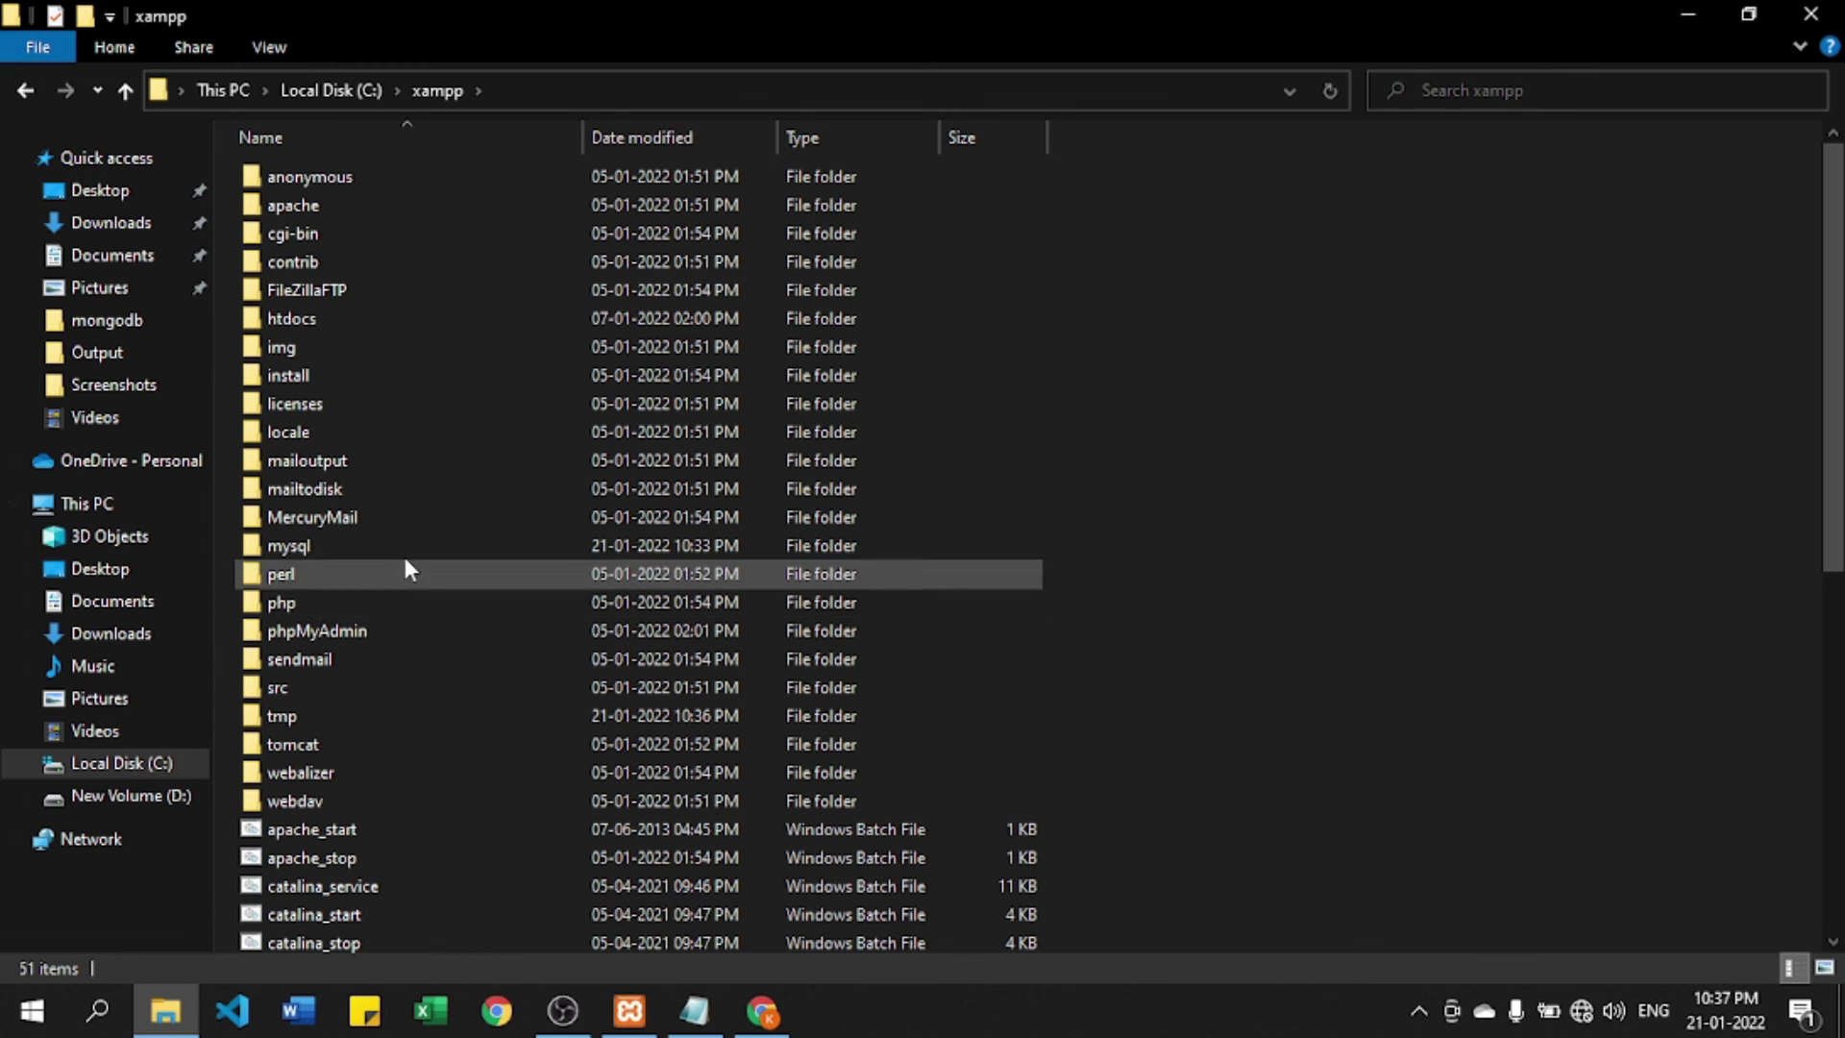